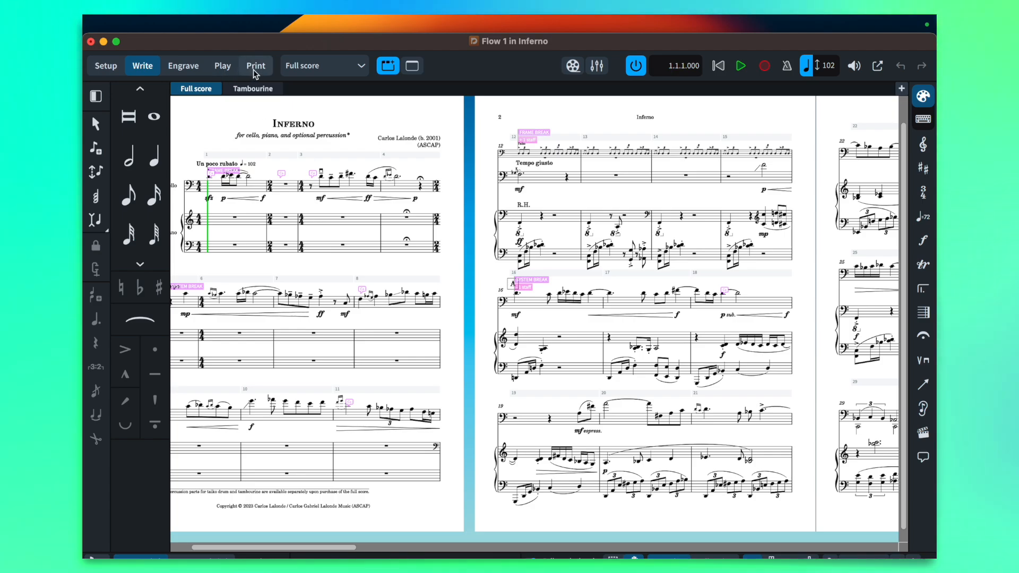
# Set the full score's output destination to Graphics in Print mode, and return to Write mode
pyautogui.press('super+5')
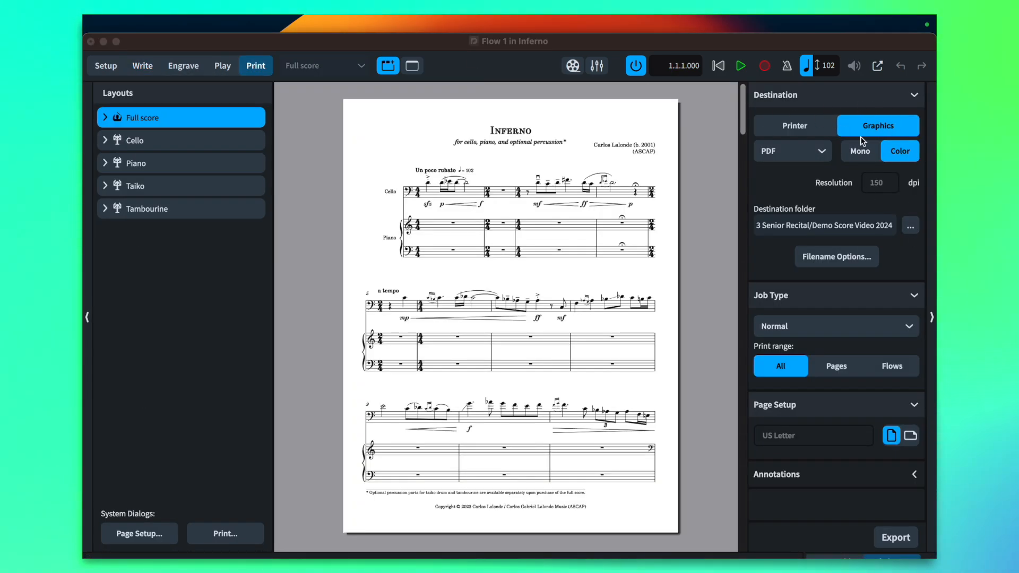
pyautogui.click(853, 131)
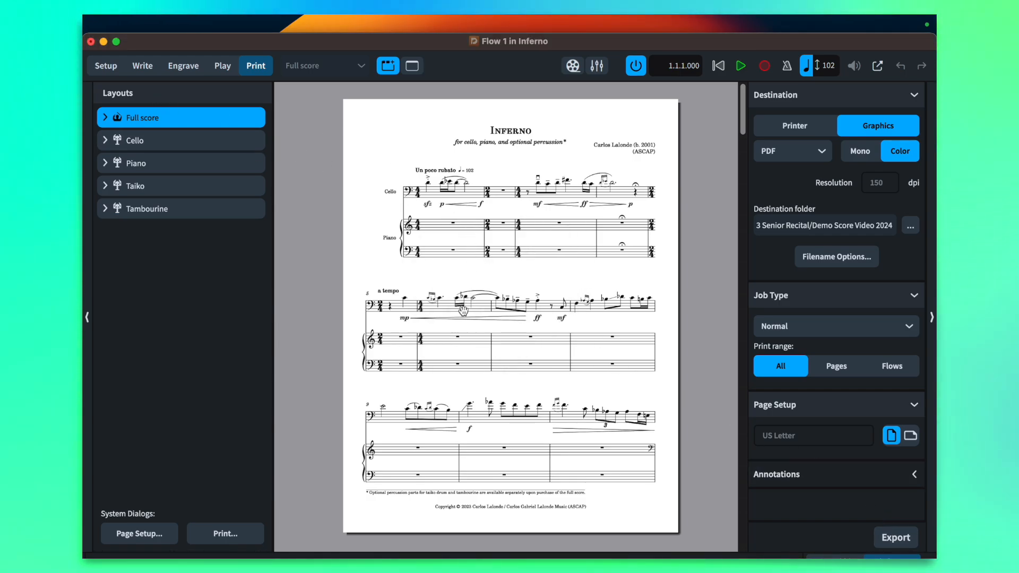
pyautogui.click(142, 67)
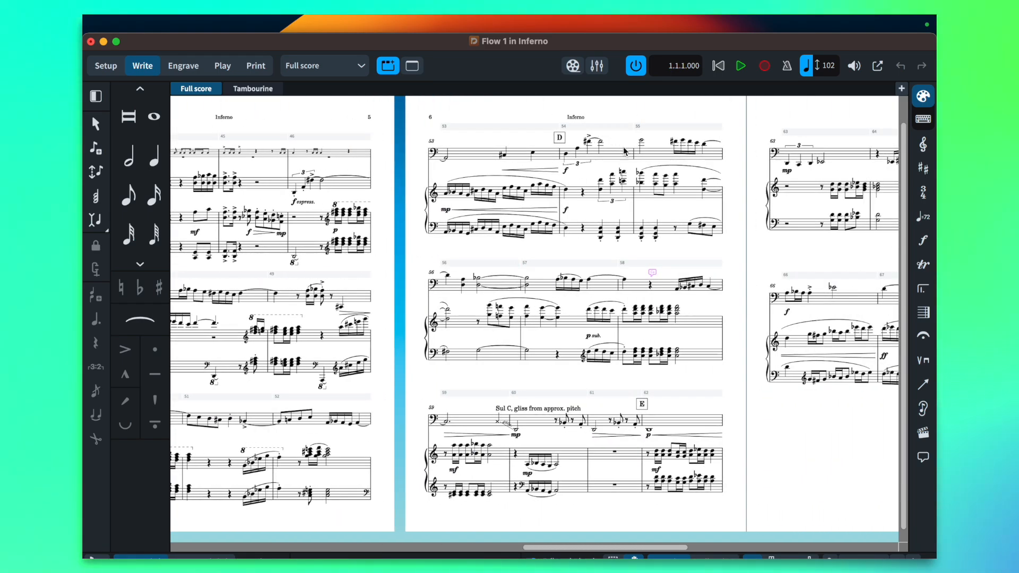
# Open the audio export settings for the Inferno project
pyautogui.press('super+shift+l')
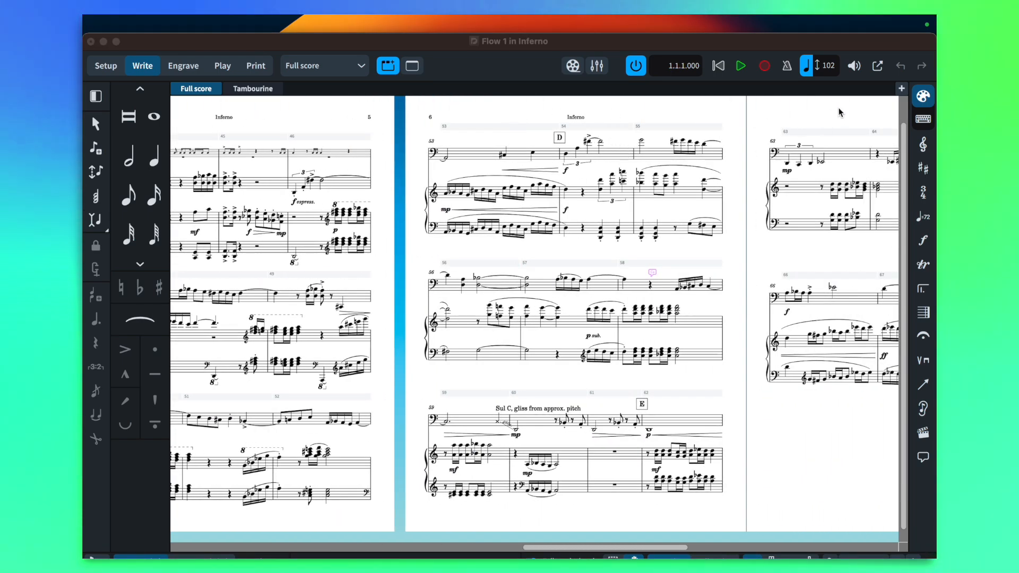
pyautogui.hscroll(-20, 492, 274)
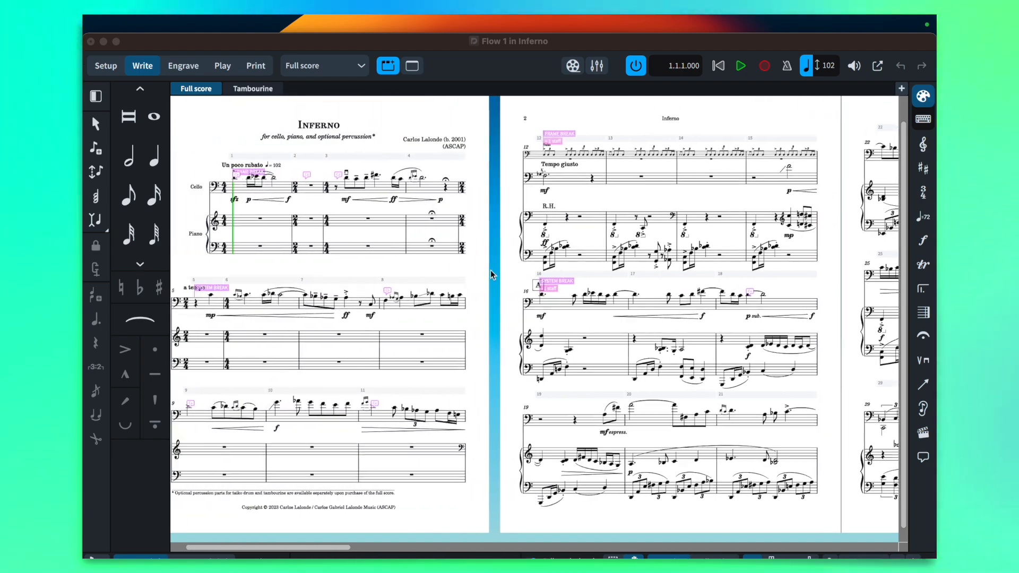
pyautogui.hscroll(-3, 491, 274)
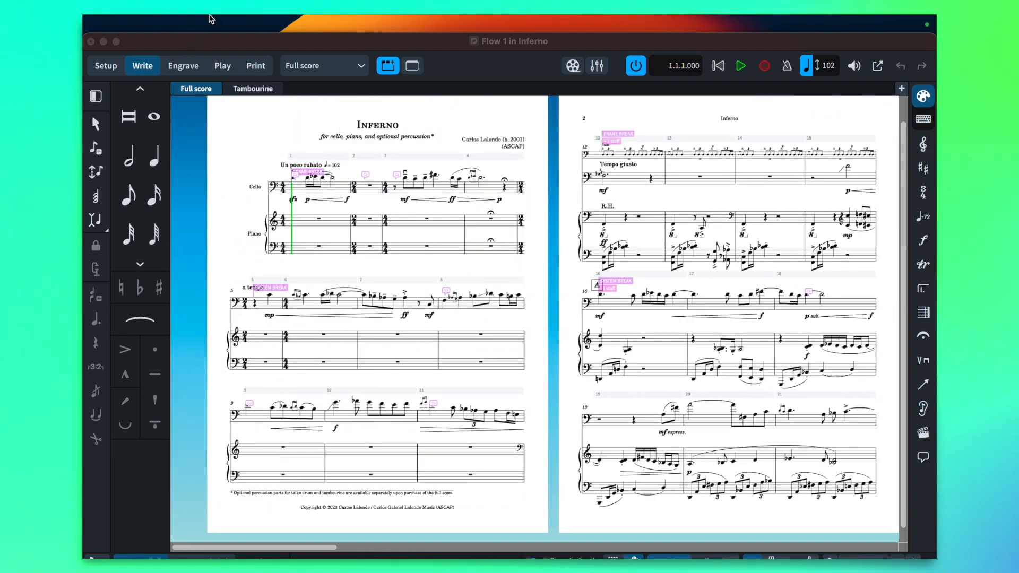
pyautogui.moveTo(220, 21)
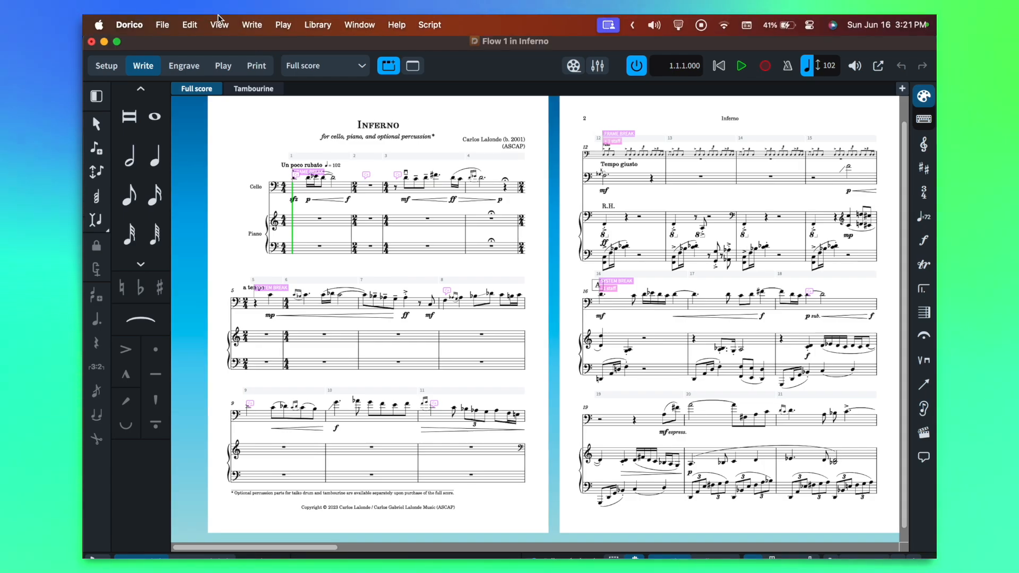
pyautogui.click(165, 24)
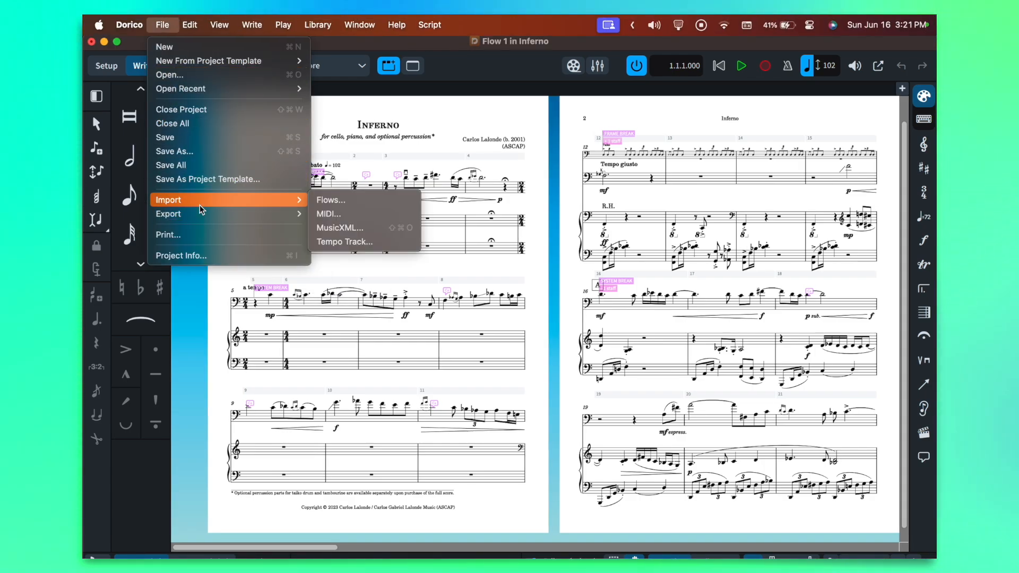
pyautogui.moveTo(201, 213)
pyautogui.click(329, 228)
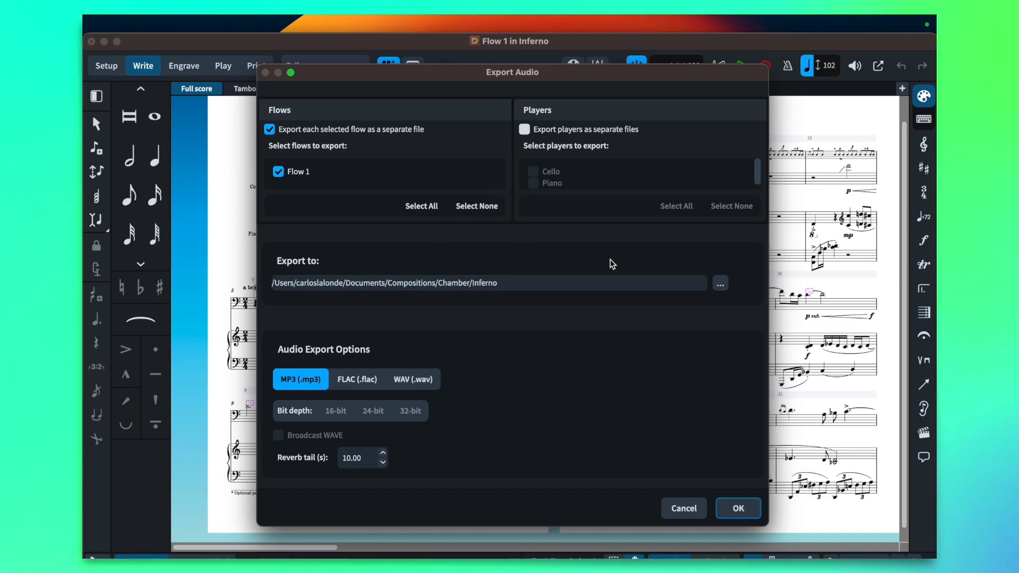
# Export Flow 1 as WAV audio into the Demo Score Video 2024 folder inside Dec 2023 Senior Recital
pyautogui.click(719, 283)
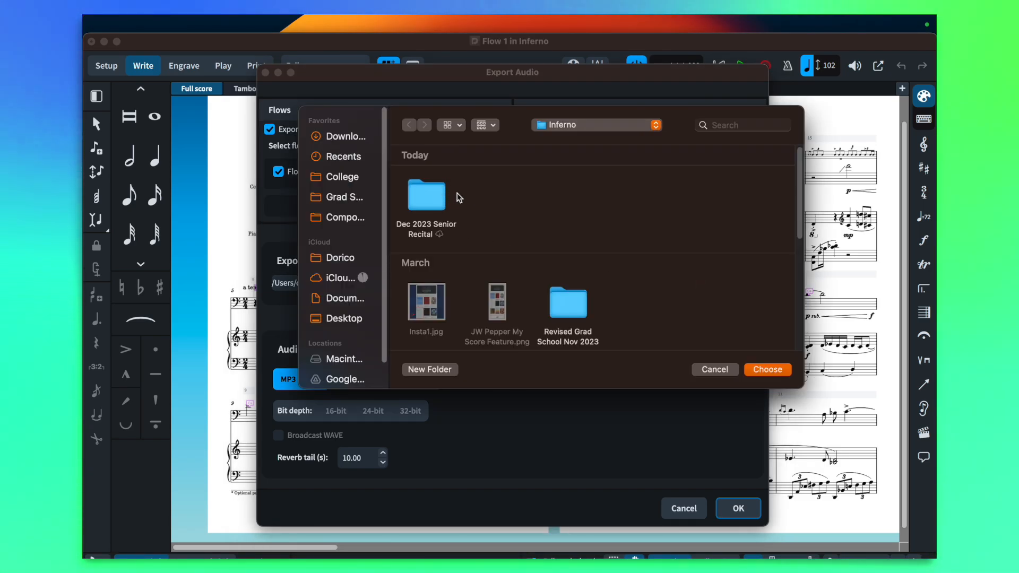
pyautogui.doubleClick(440, 197)
pyautogui.doubleClick(426, 199)
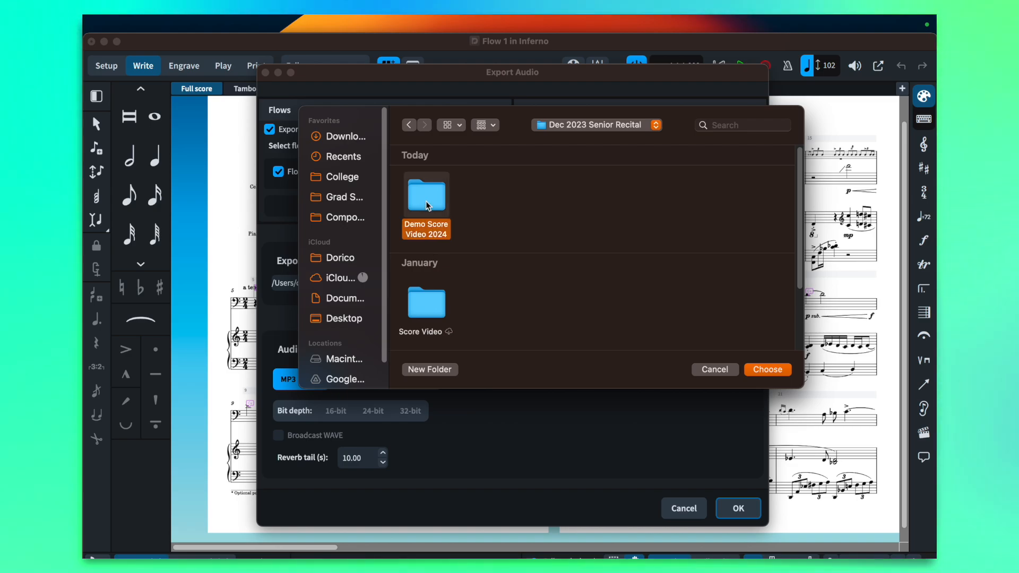
pyautogui.click(769, 370)
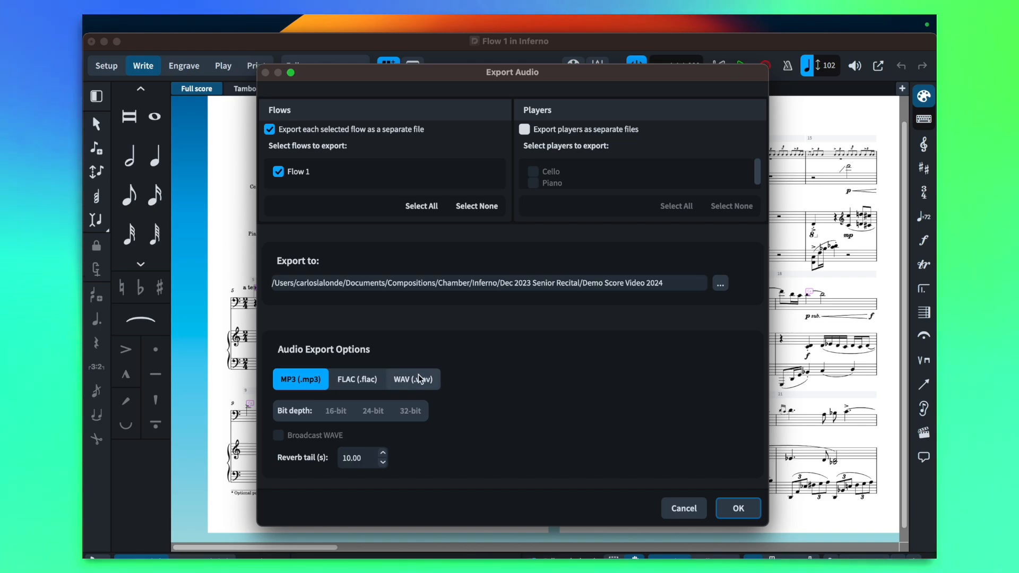
pyautogui.click(419, 378)
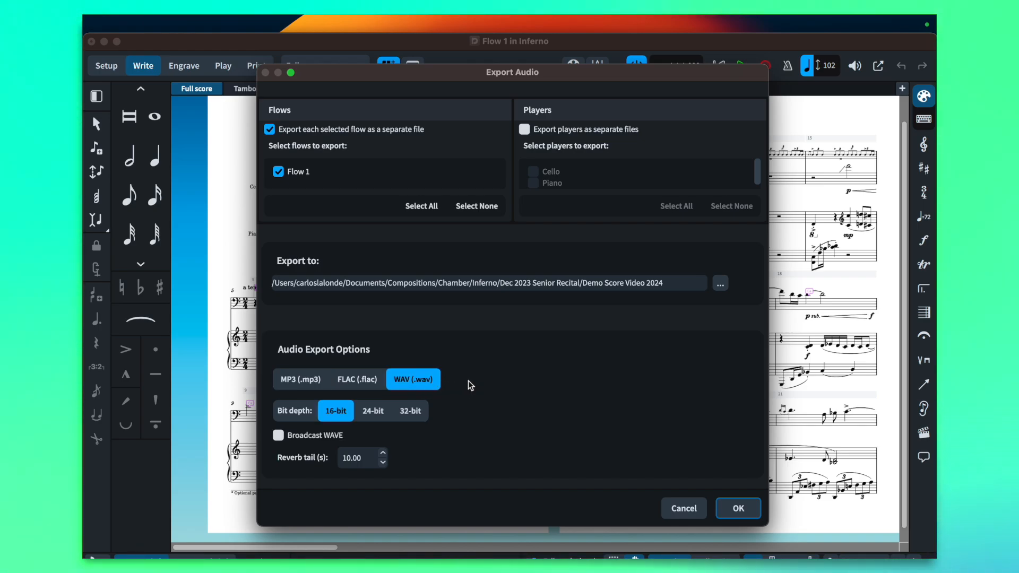
pyautogui.click(737, 507)
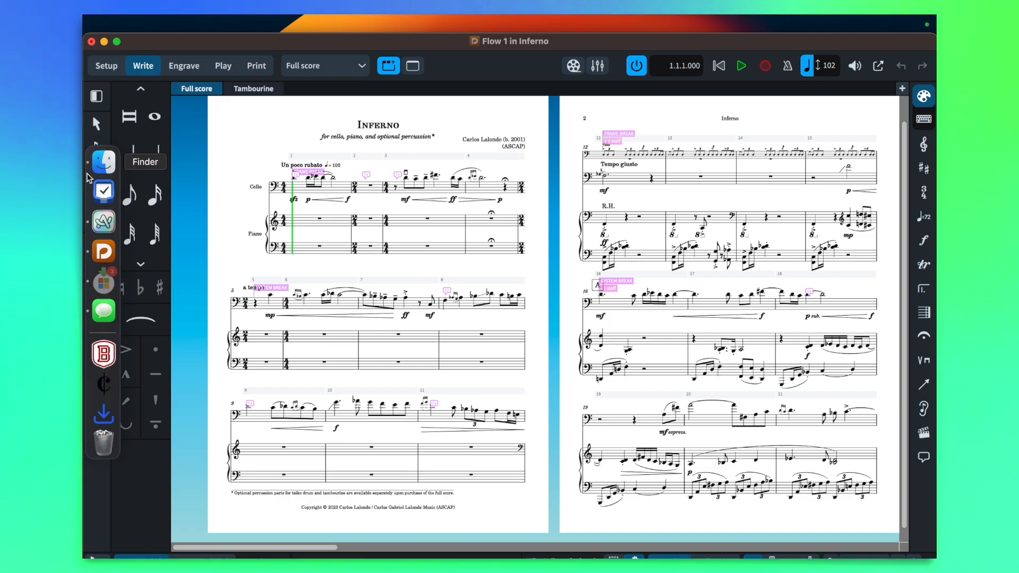
# Switch to Finder and open the Demo Score Video 2024 folder
pyautogui.click(102, 159)
pyautogui.doubleClick(297, 158)
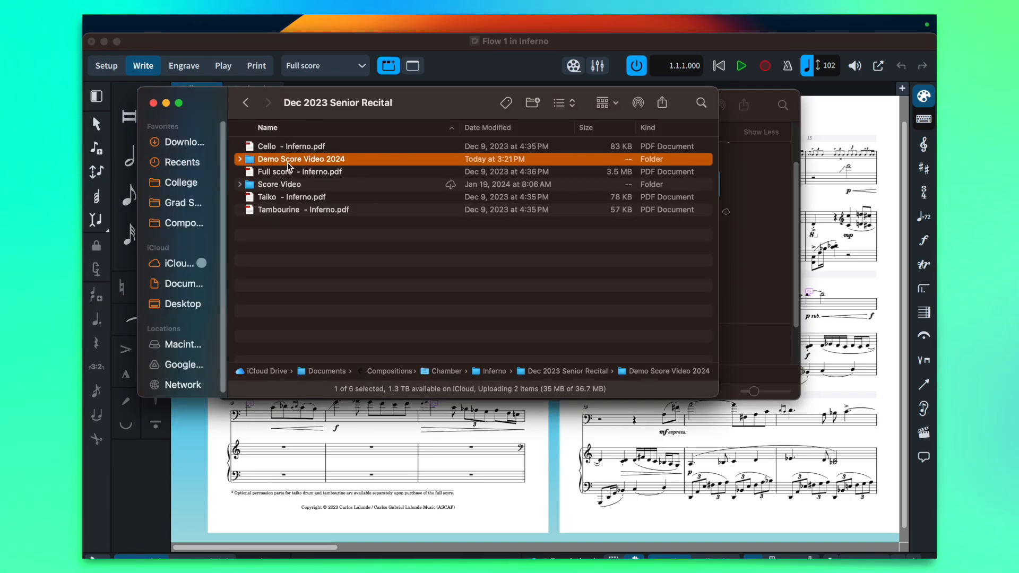
pyautogui.moveTo(349, 106); pyautogui.dragTo(378, 106)
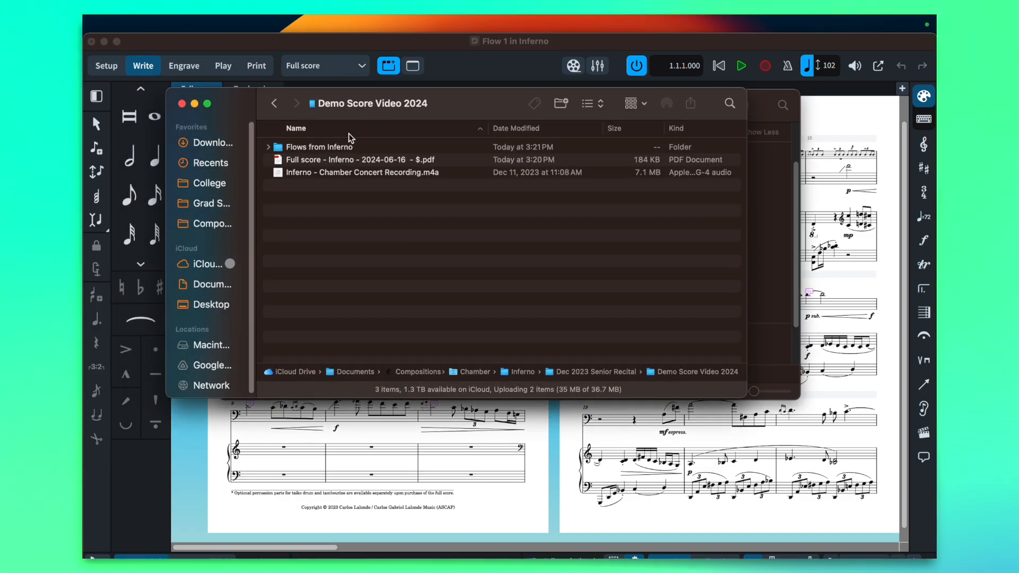
# Move Inferno - Flow 1.wav up into the Demo Score Video 2024 folder and delete the Flows from Inferno folder
pyautogui.doubleClick(321, 149)
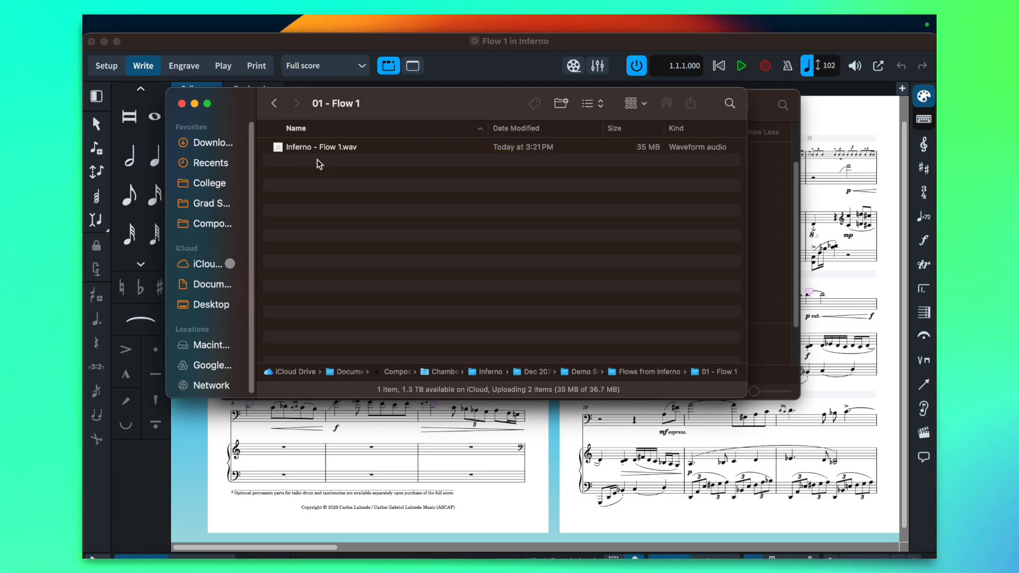
pyautogui.moveTo(320, 152); pyautogui.dragTo(278, 194)
pyautogui.click(321, 149)
pyautogui.press('super+BackSpace')
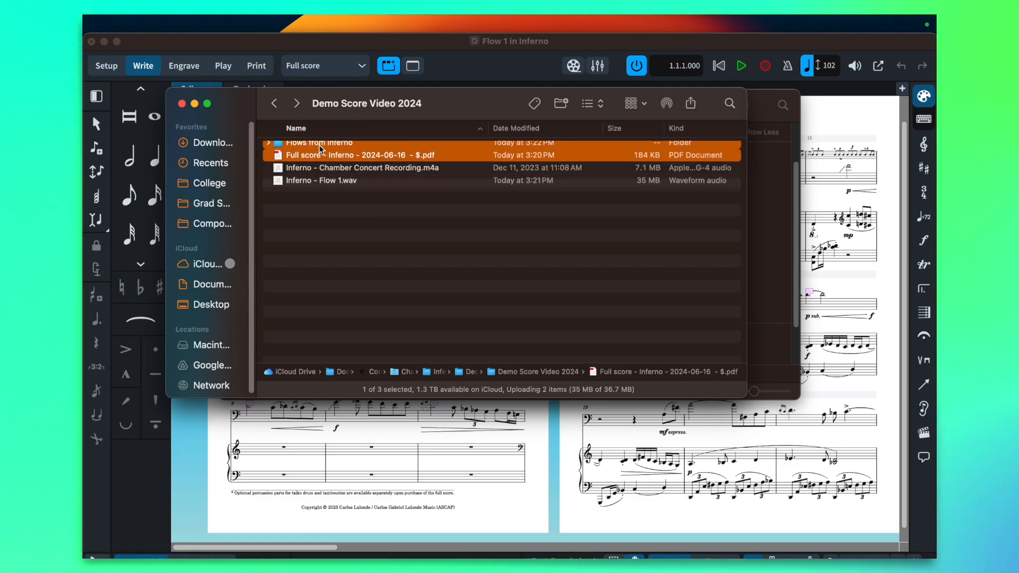
# Preview the exported full score PDF briefly and close the preview
pyautogui.click(324, 172)
pyautogui.click(324, 161)
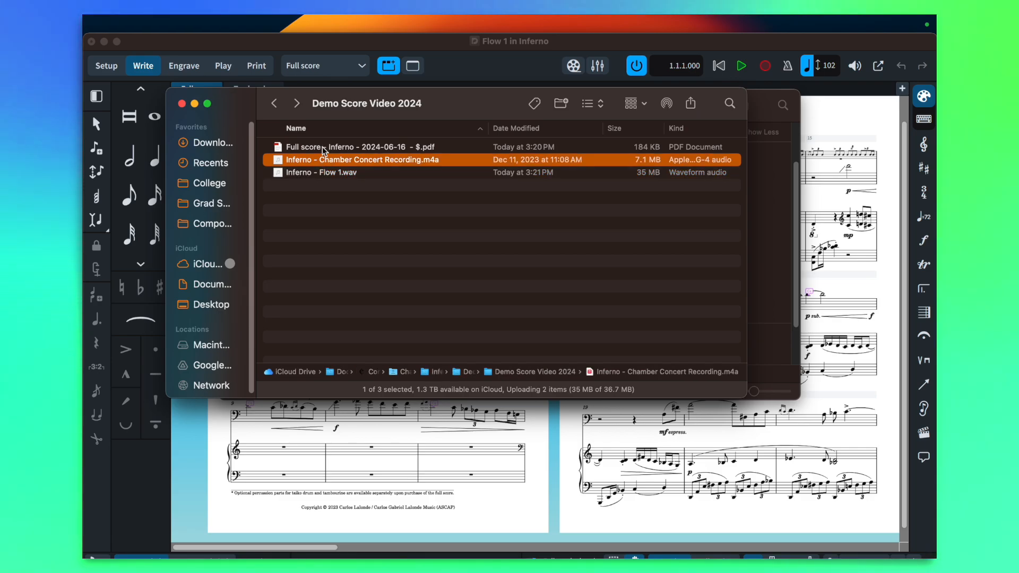
pyautogui.press('Up')
pyautogui.press('space')
pyautogui.scroll(-5, 714, 231)
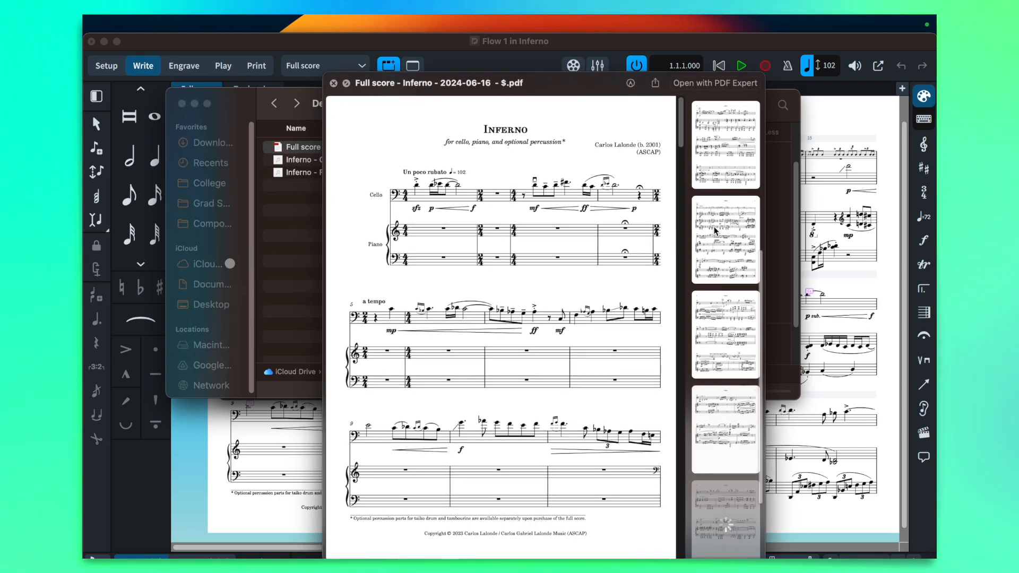
pyautogui.click(334, 83)
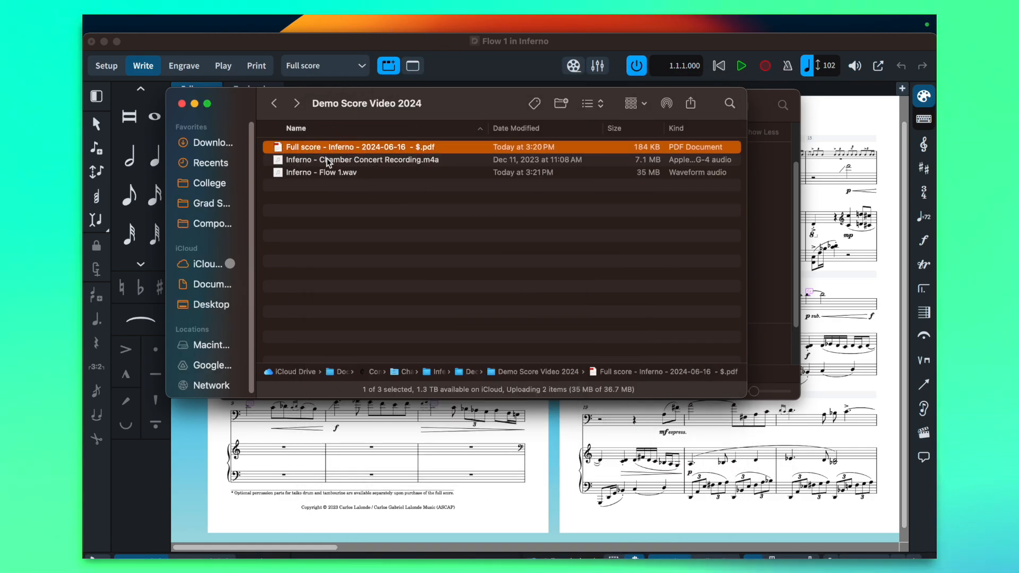
# Delete Inferno - Flow 1.wav from the folder, keeping the Chamber Concert Recording audio
pyautogui.click(327, 174)
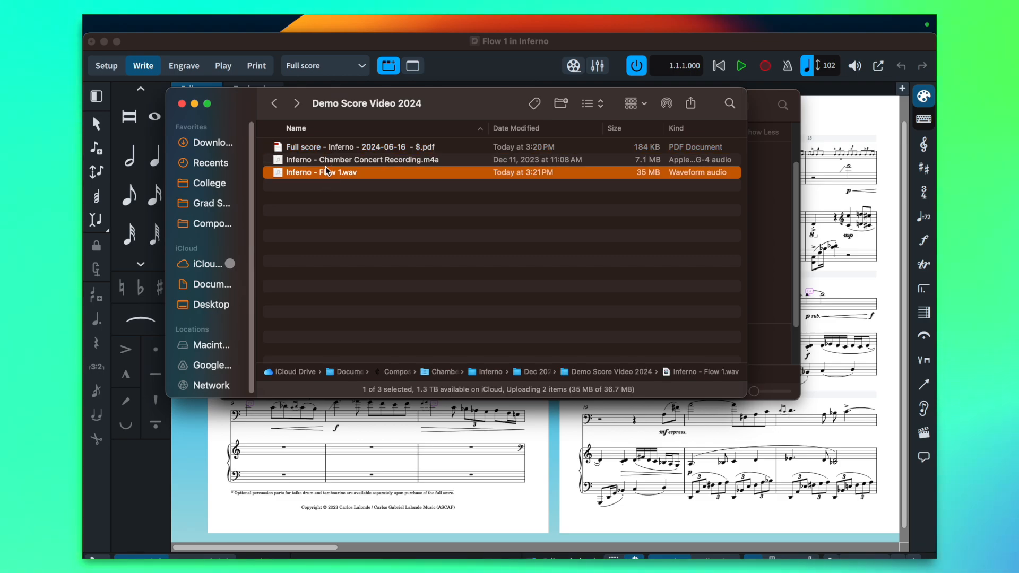
pyautogui.click(325, 159)
pyautogui.click(341, 173)
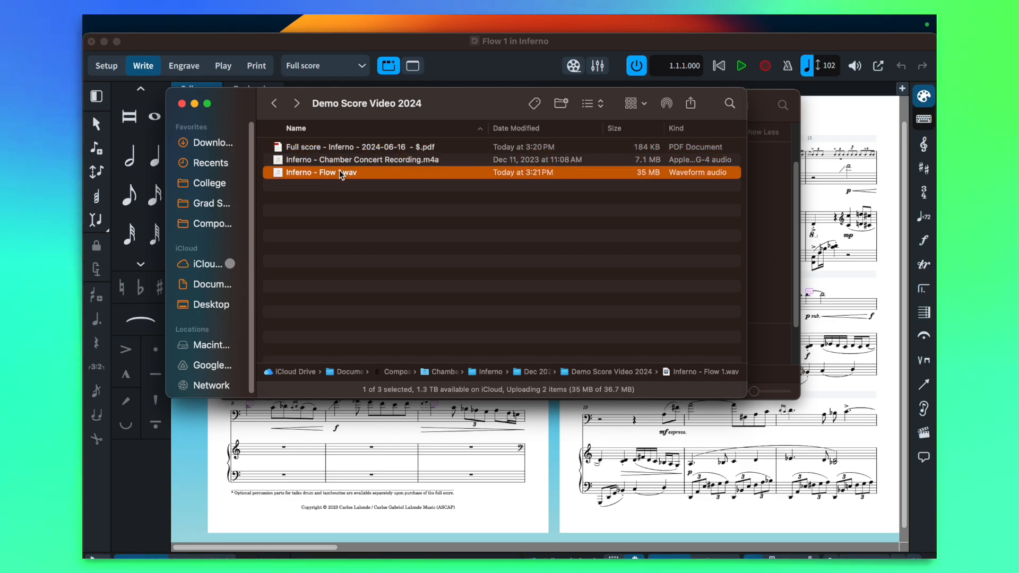
pyautogui.press('super+BackSpace')
# Preview the full score PDF and check the layout of its pages
pyautogui.click(352, 151)
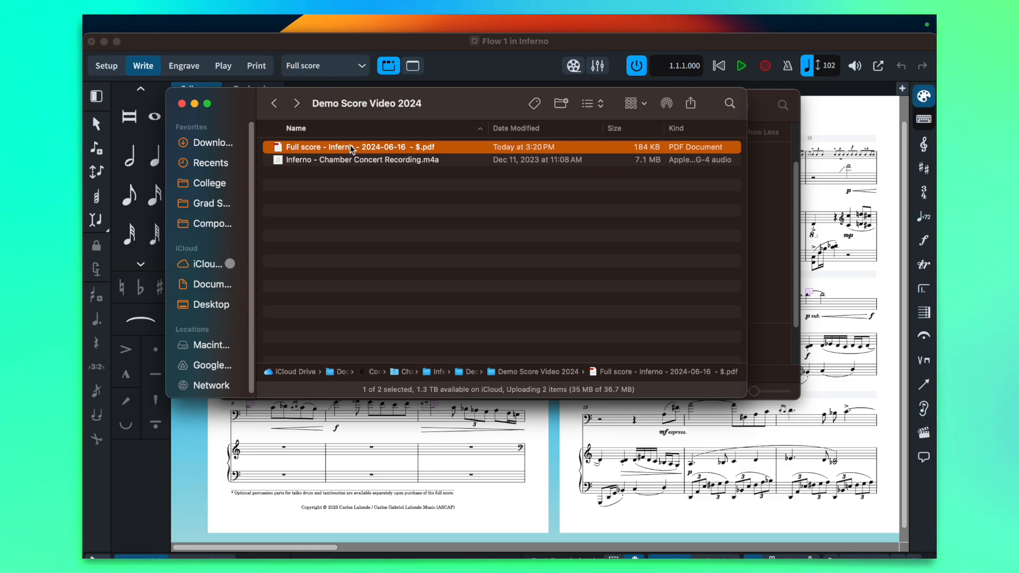
pyautogui.press('space')
pyautogui.scroll(-3, 608, 227)
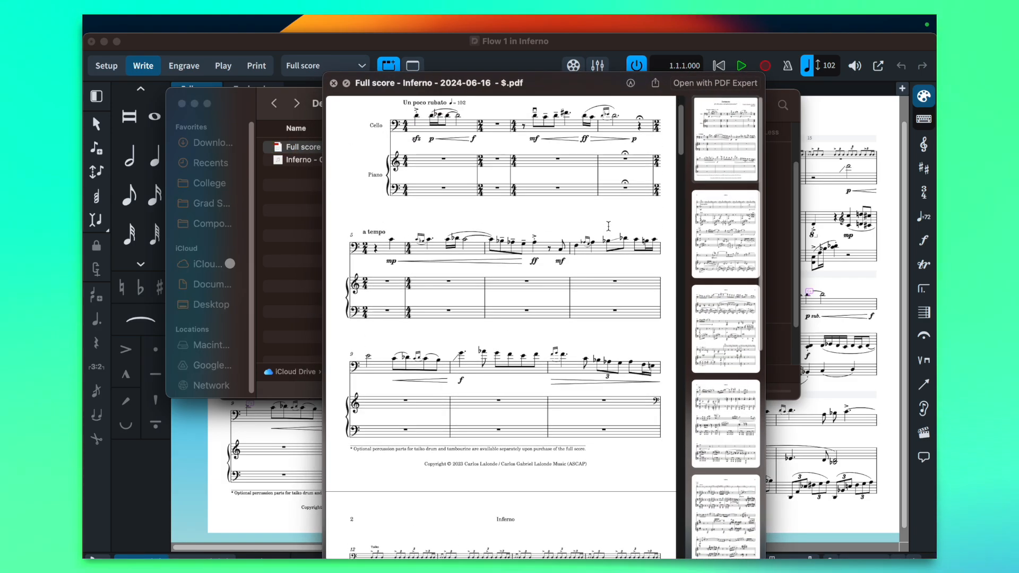
pyautogui.scroll(3, 608, 226)
pyautogui.scroll(-10, 654, 272)
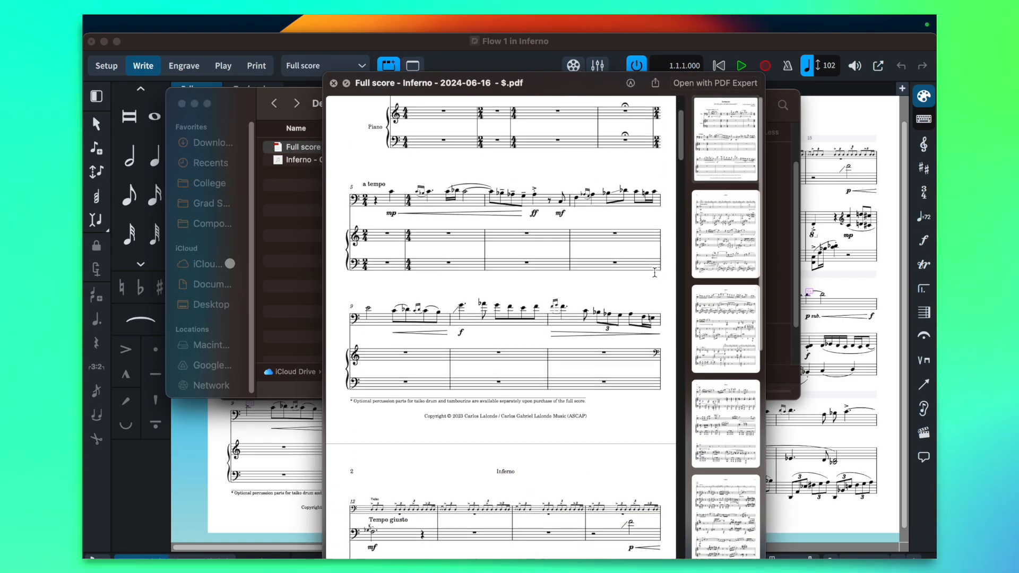
pyautogui.scroll(-15, 654, 273)
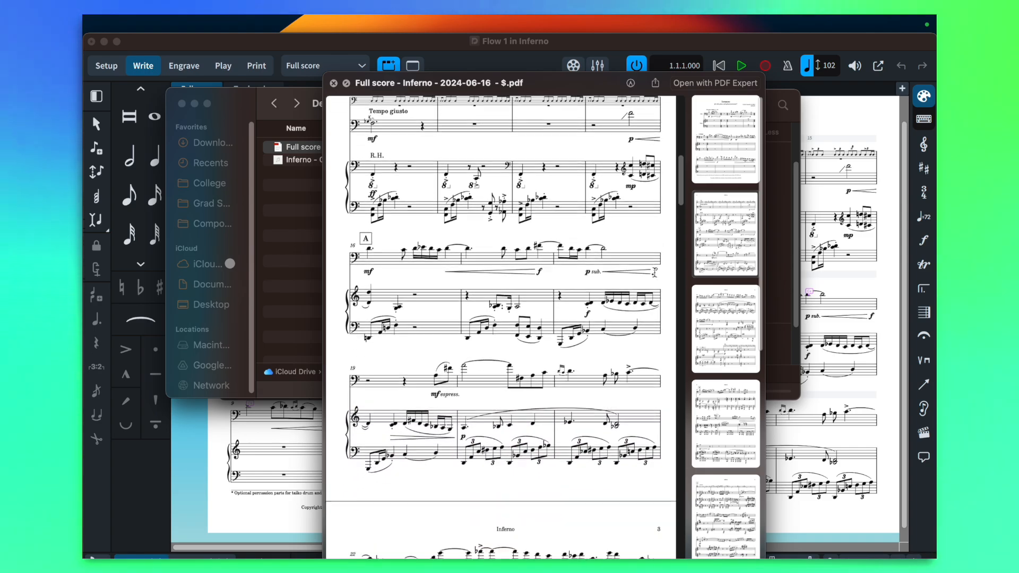
pyautogui.scroll(-5, 654, 272)
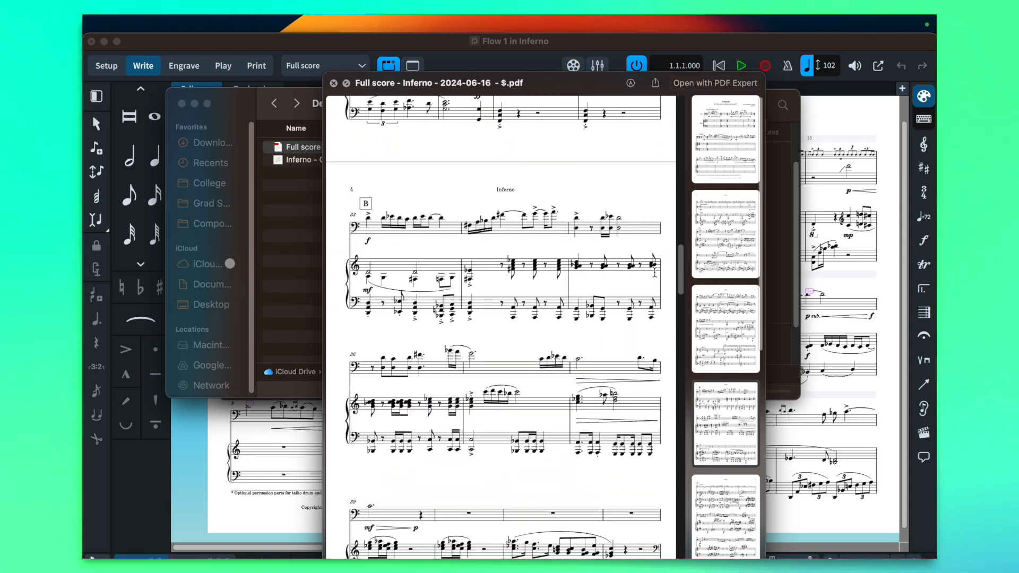
pyautogui.scroll(20, 655, 272)
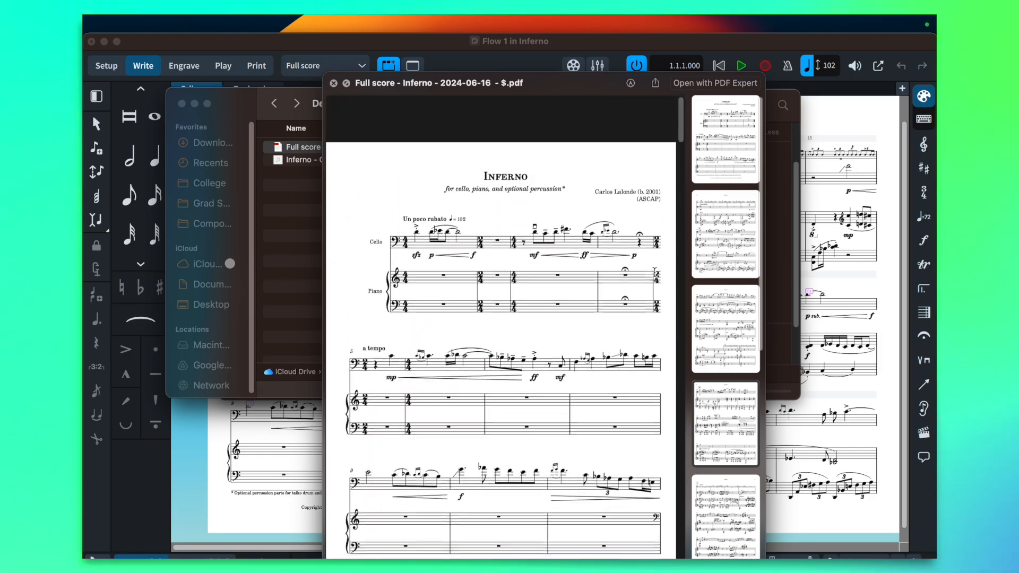
pyautogui.moveTo(577, 84); pyautogui.dragTo(592, 61)
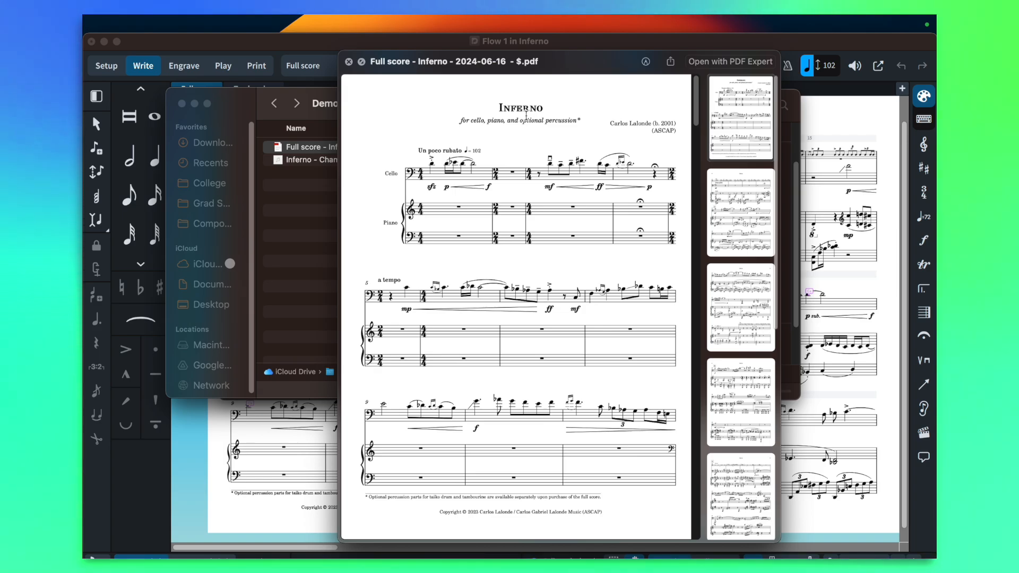
# Open the full score PDF in PDF Expert and start exporting it to images
pyautogui.click(713, 63)
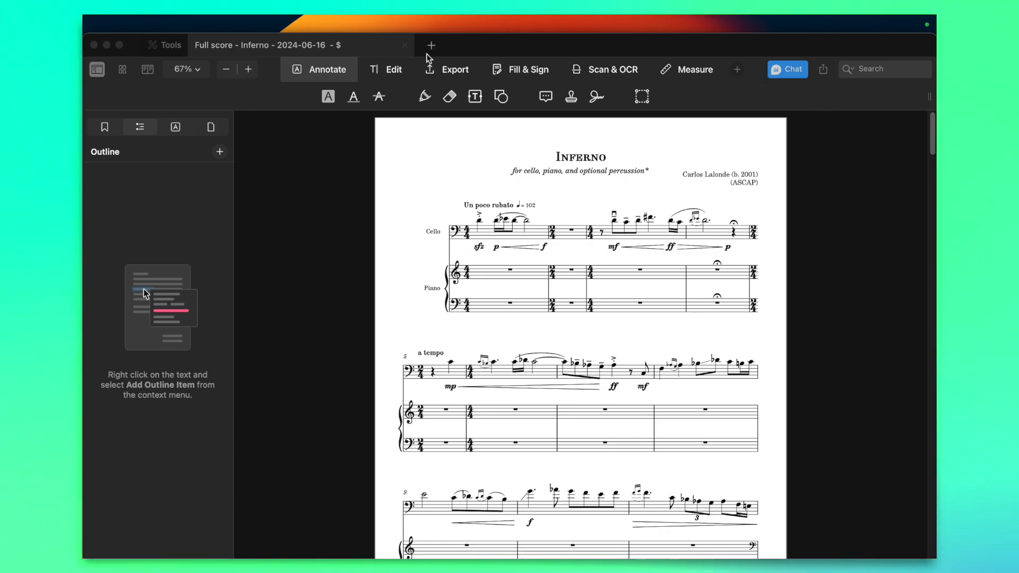
pyautogui.click(447, 74)
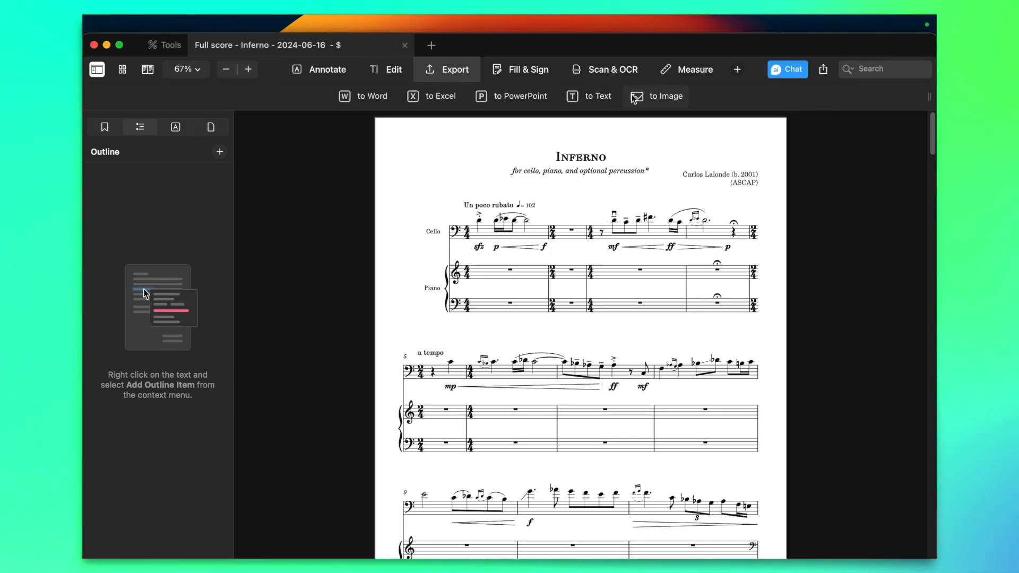
pyautogui.click(652, 96)
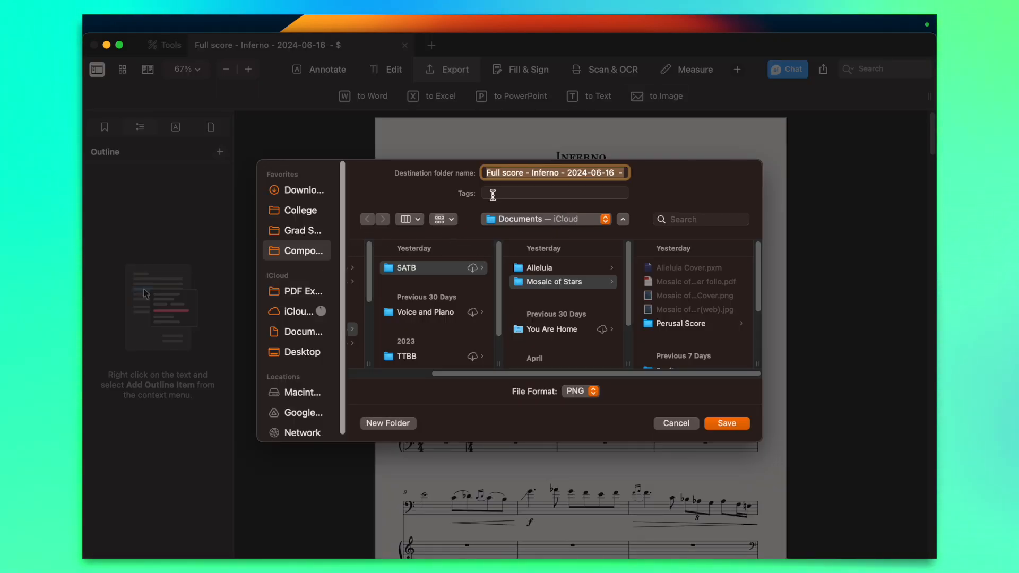
# Create a folder named Score Pictures inside Demo Score Video 2024 as the image export destination
pyautogui.click(563, 219)
pyautogui.click(534, 268)
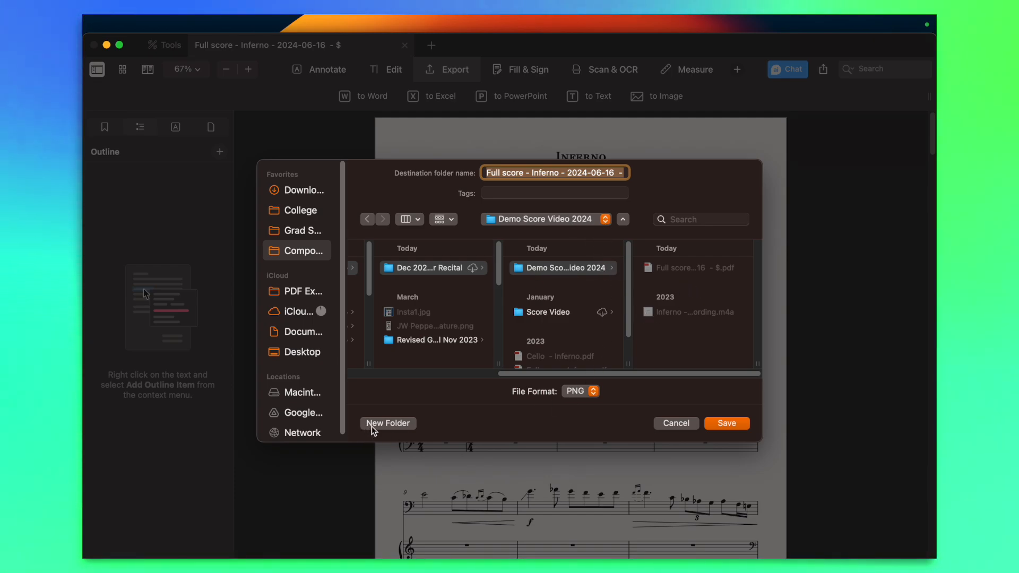
pyautogui.click(385, 424)
pyautogui.write('S')
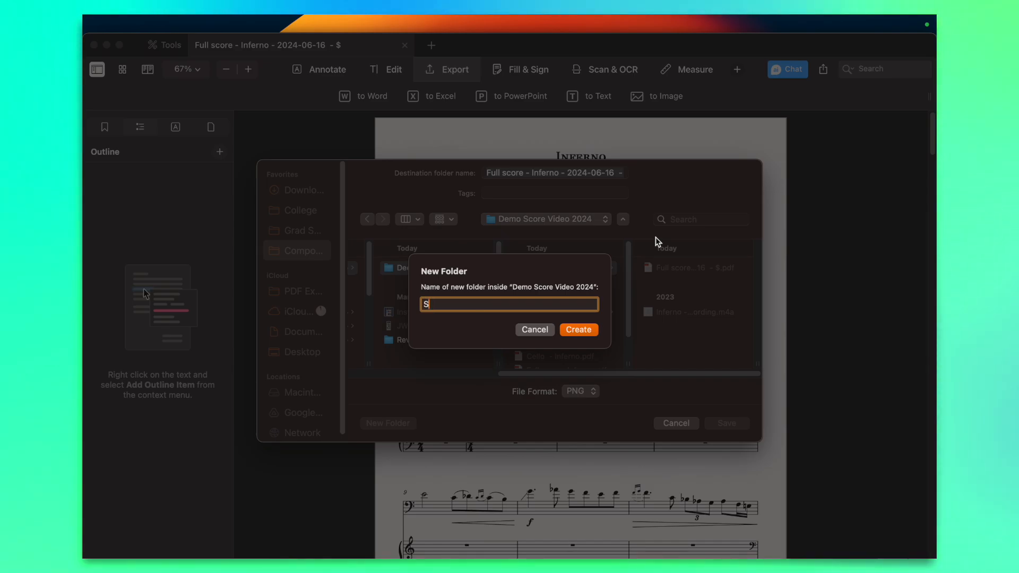
pyautogui.write('core Pictures')
pyautogui.press('Return')
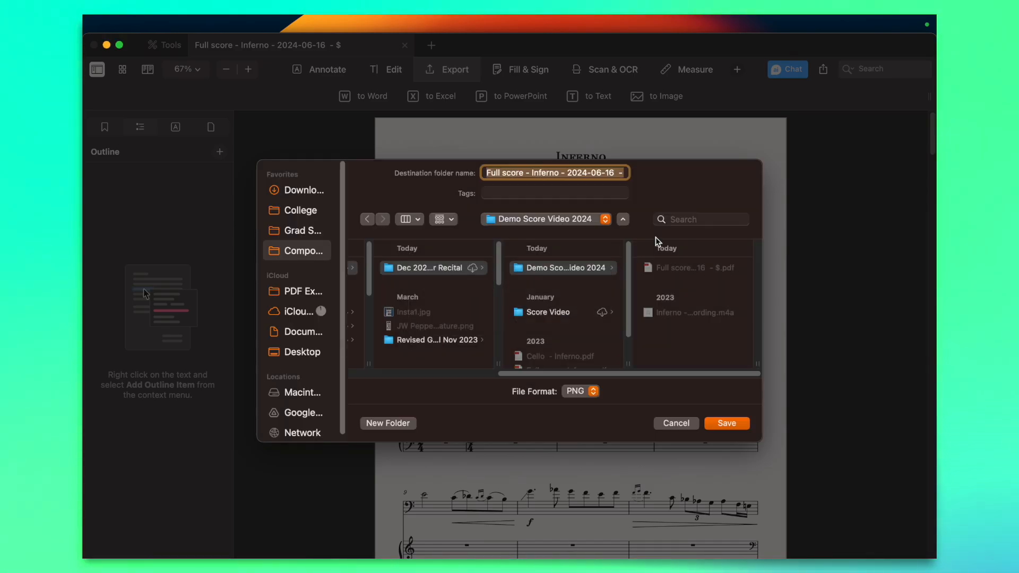
# Export the full score pages as PNG images into the Score Pictures folder
pyautogui.click(593, 391)
pyautogui.click(606, 390)
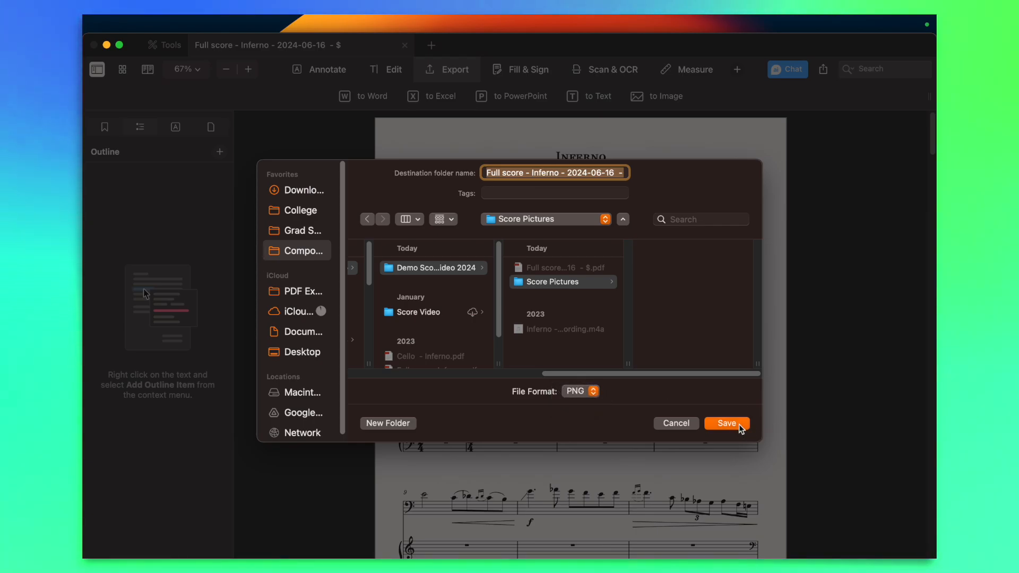
pyautogui.click(726, 423)
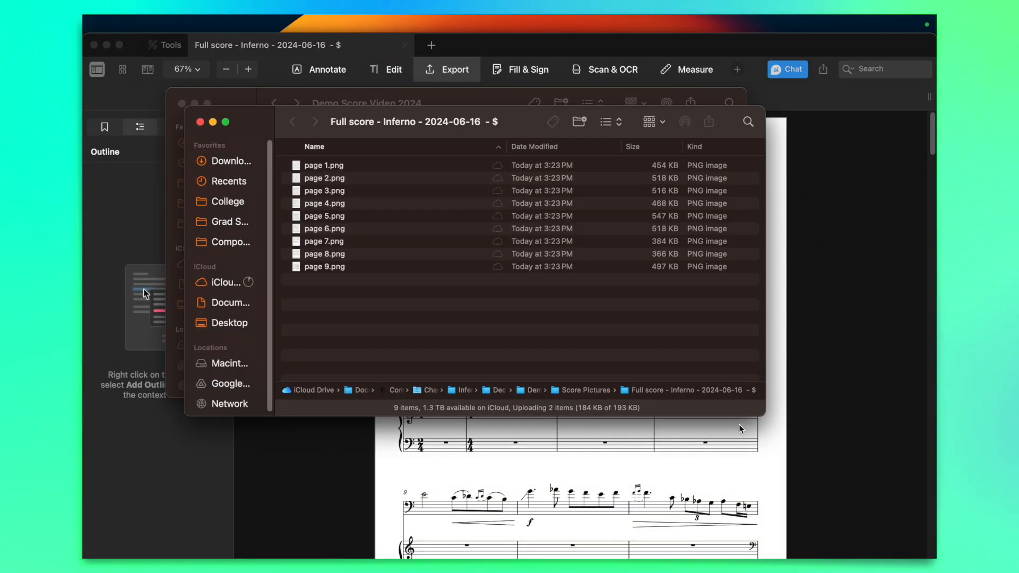
# Preview the exported page images in sequence from page 1.png, return to the first page, and close the preview
pyautogui.click(356, 166)
pyautogui.press('space')
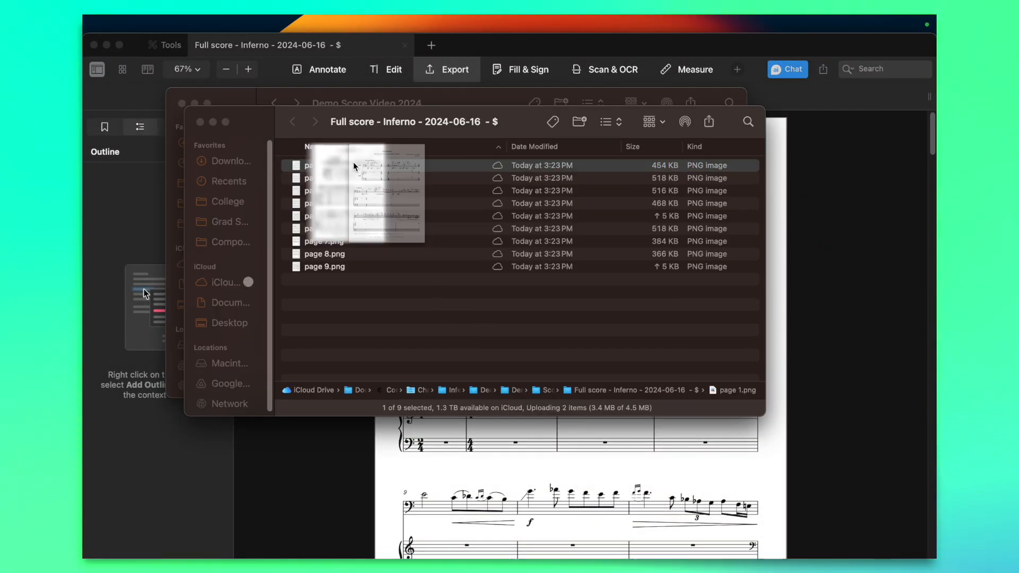
pyautogui.press('Down')
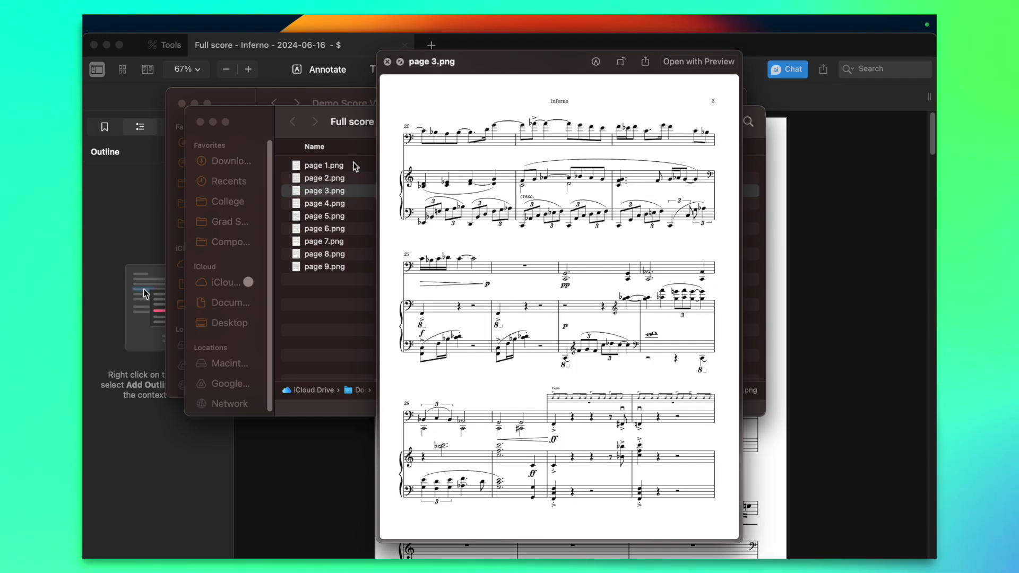
pyautogui.press('Down')
pyautogui.press('Down')
pyautogui.press('Down')
pyautogui.press('Down')
pyautogui.press('Down')
pyautogui.press('Down')
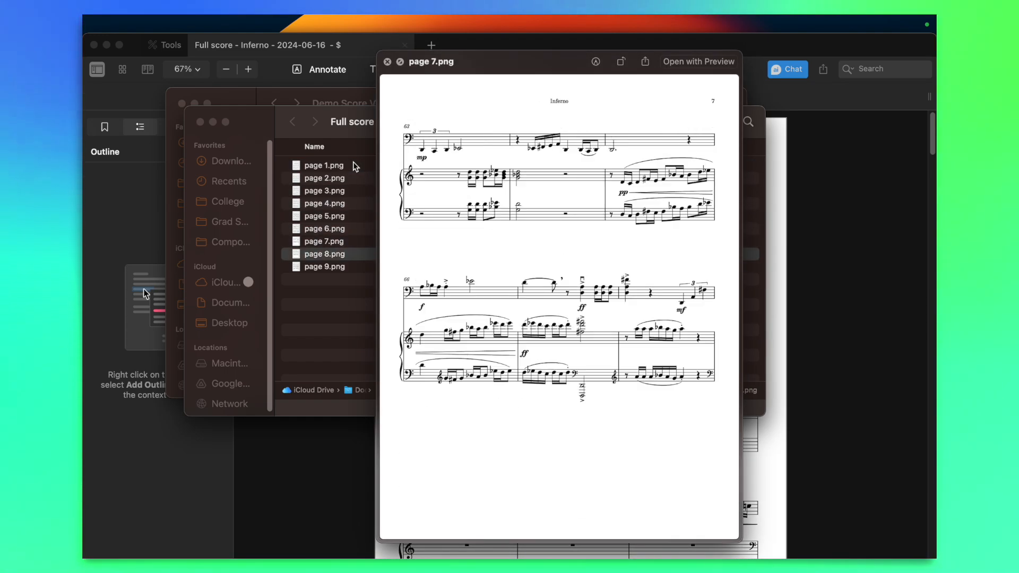
pyautogui.press('Up')
pyautogui.press('Up')
pyautogui.press('Up')
pyautogui.press('Up')
pyautogui.press('Up')
pyautogui.press('Up')
pyautogui.press('Up')
pyautogui.press('Up')
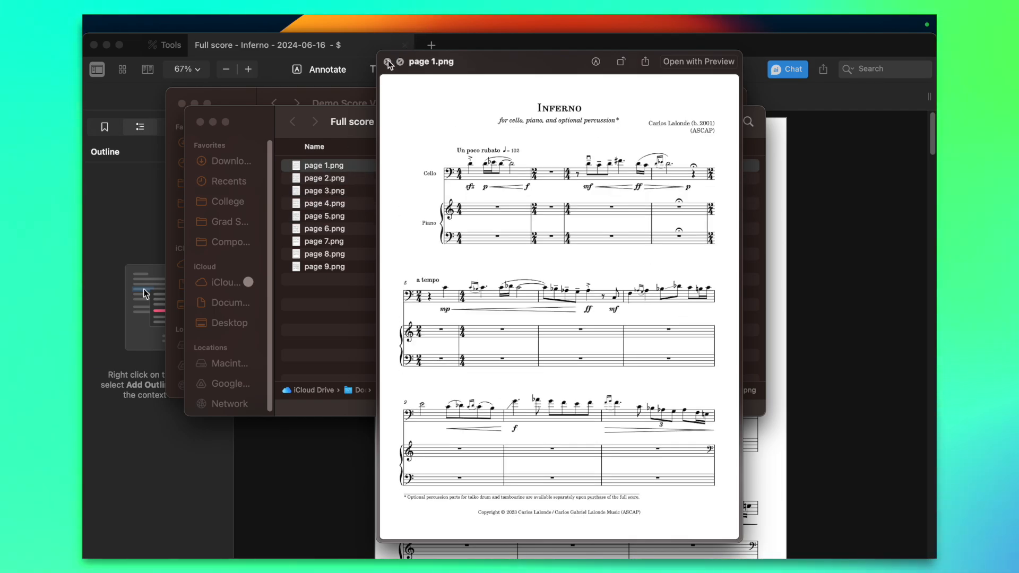
pyautogui.click(388, 62)
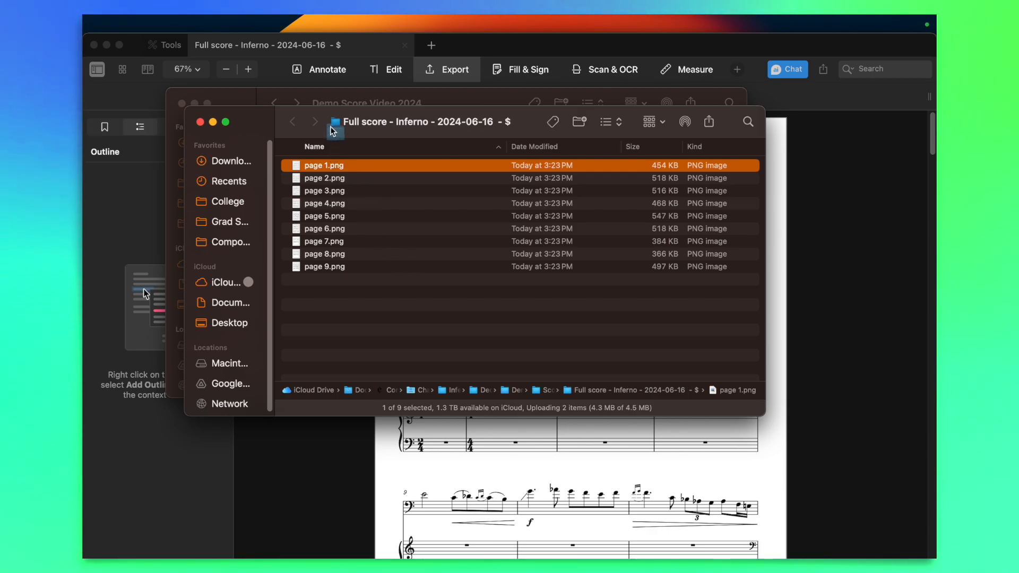
# Go up to the enclosing Score Pictures folder, check where the export landed, and close its window
pyautogui.keyDown('super'); pyautogui.click(382, 122); pyautogui.keyUp('super')
pyautogui.click(382, 135)
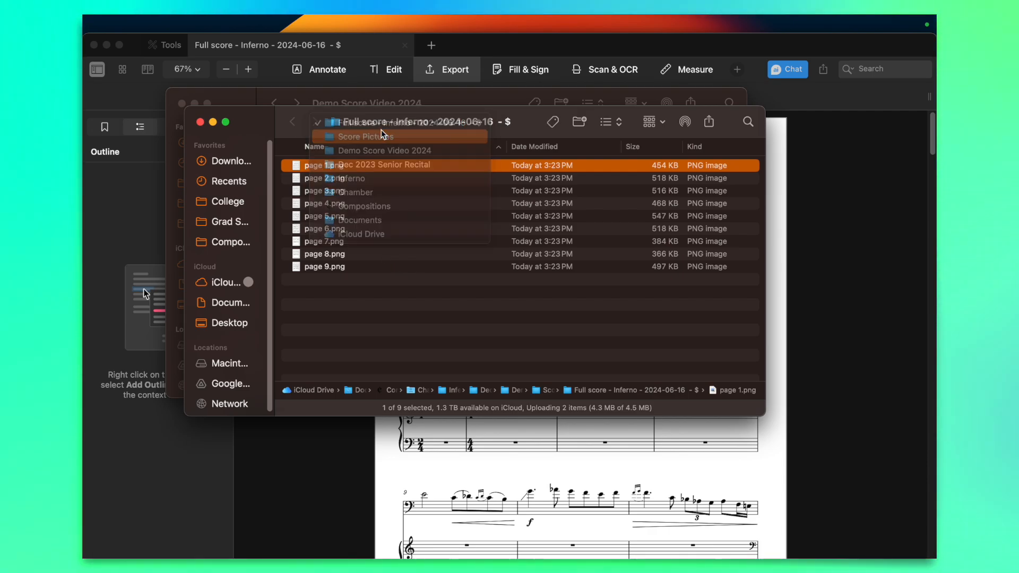
pyautogui.moveTo(384, 122); pyautogui.dragTo(445, 196)
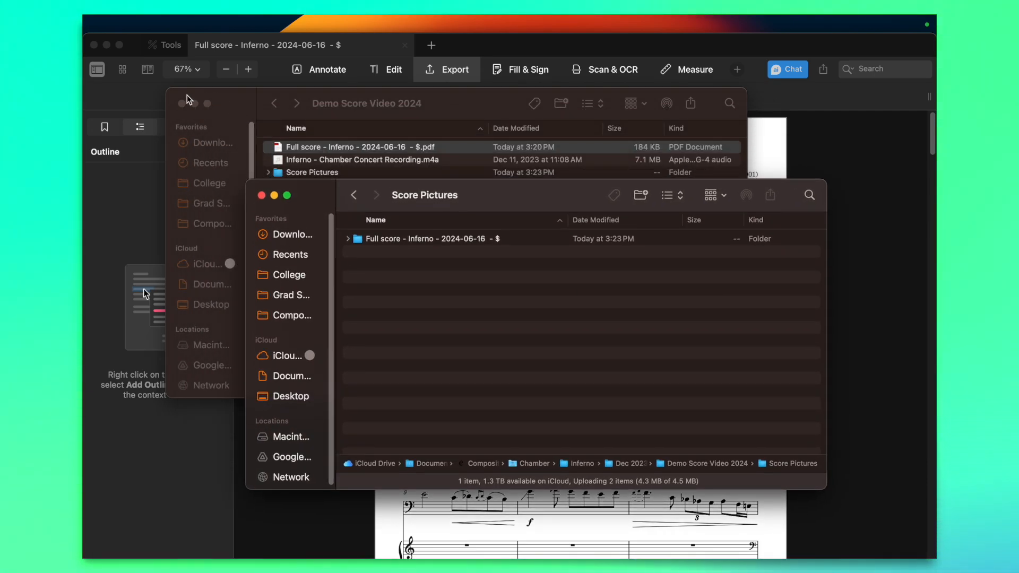
pyautogui.click(261, 195)
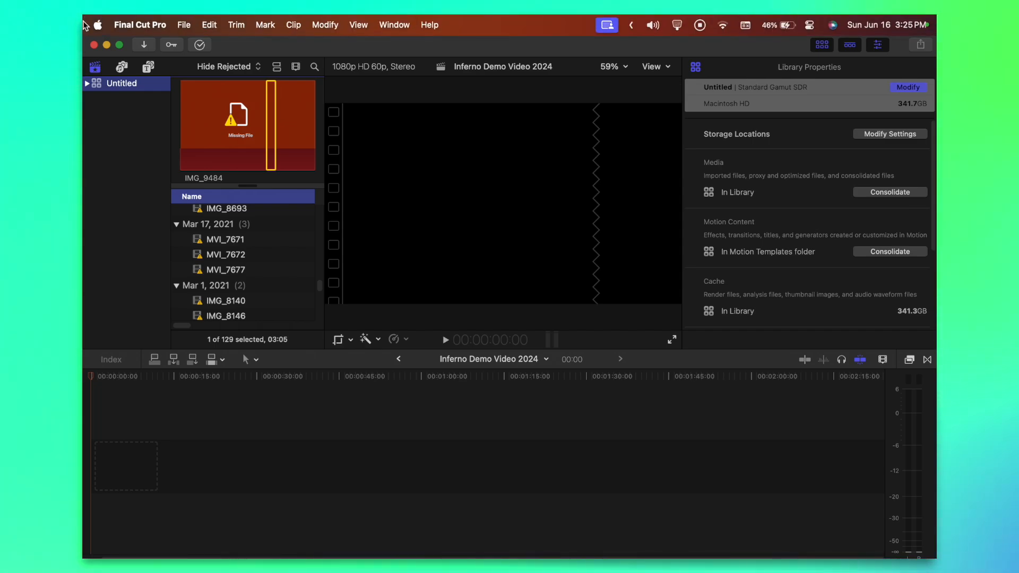
# Place Inferno - Chamber Concert Recording.m4a from the Demo Score Video 2024 folder at the start of the Final Cut Pro timeline and play its opening
pyautogui.moveTo(85, 85)
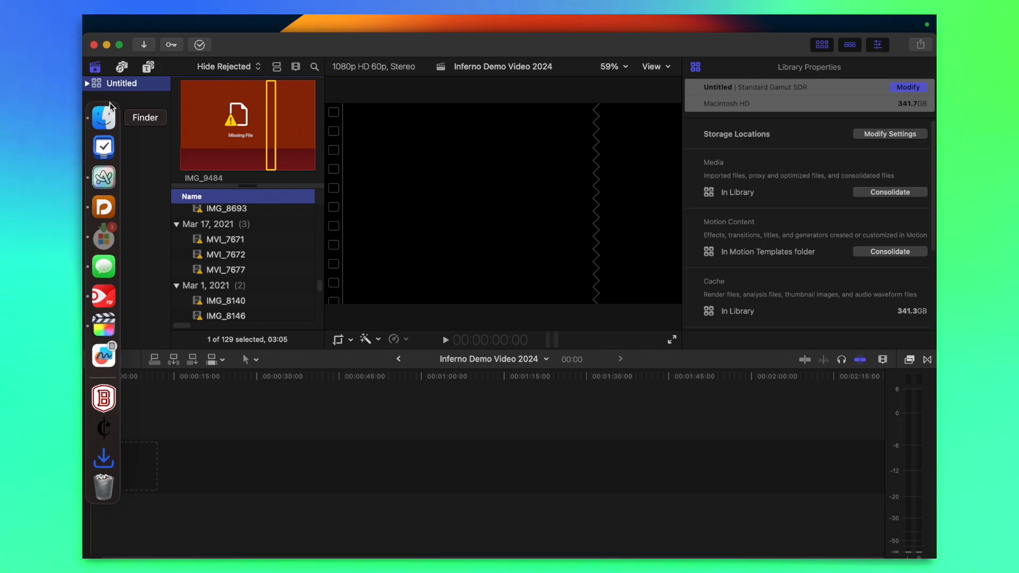
pyautogui.click(106, 110)
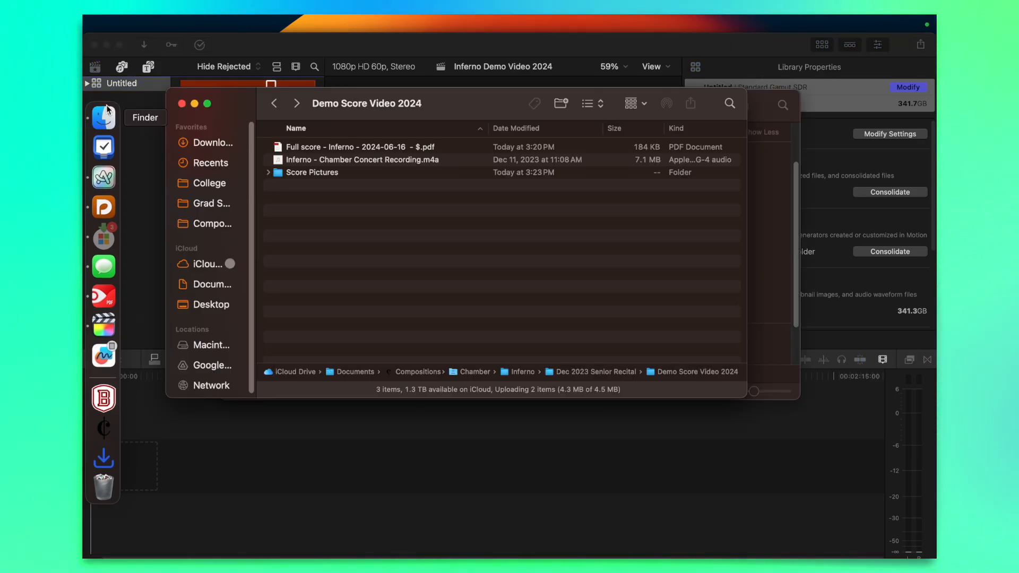
pyautogui.doubleClick(307, 171)
pyautogui.click(274, 104)
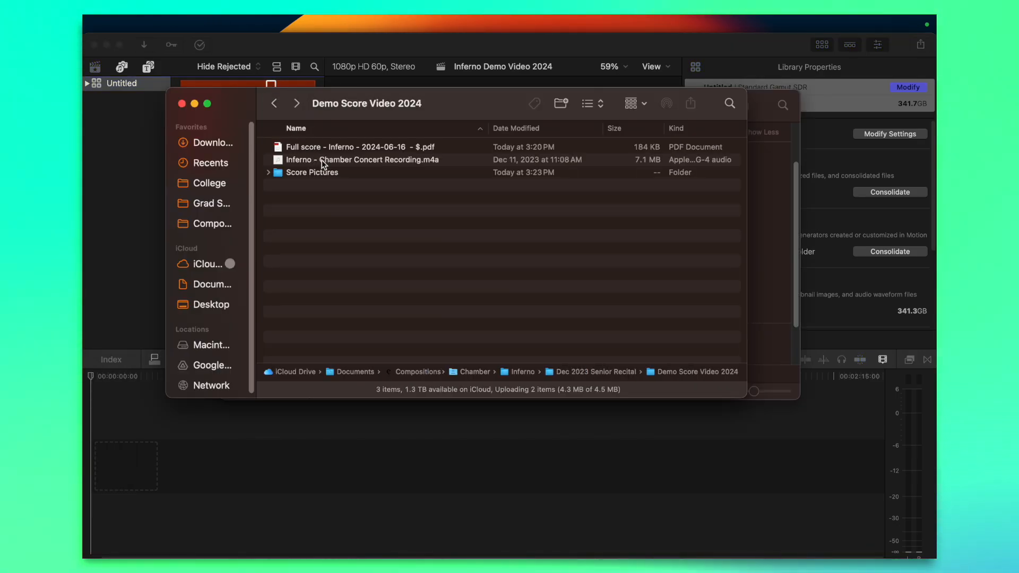
pyautogui.click(389, 159)
pyautogui.moveTo(215, 428); pyautogui.dragTo(191, 428)
pyautogui.press('space')
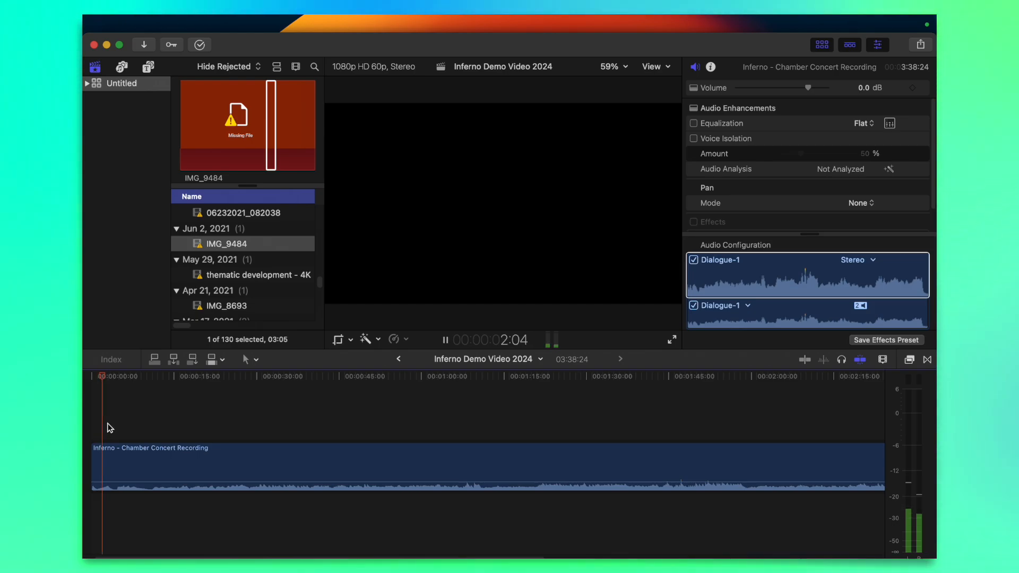
pyautogui.press('space')
# Add page 1.png from the exported score images above the recording at the start of the Final Cut Pro timeline
pyautogui.press('super+minus')
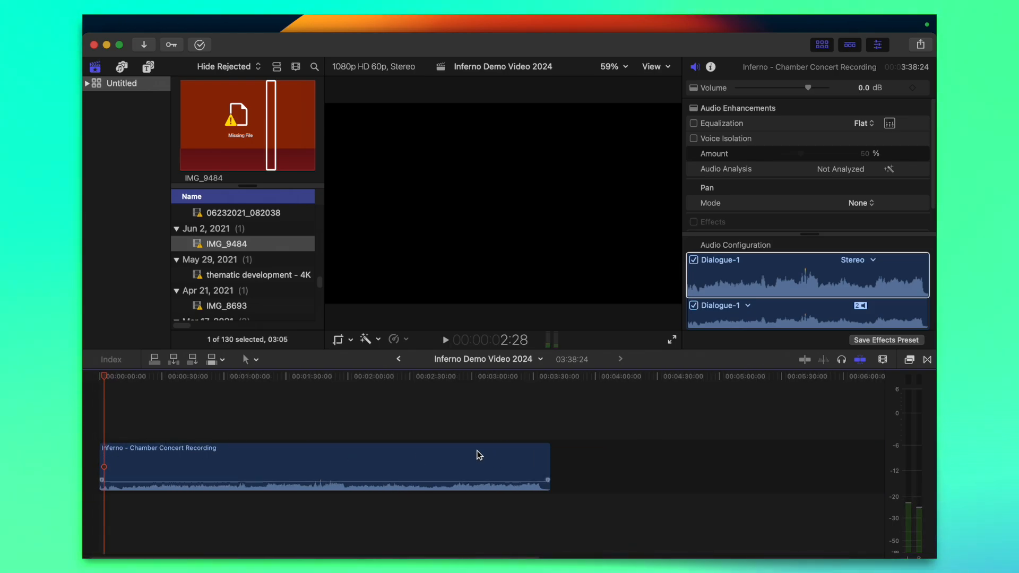
pyautogui.press('super+equal')
pyautogui.moveTo(106, 187)
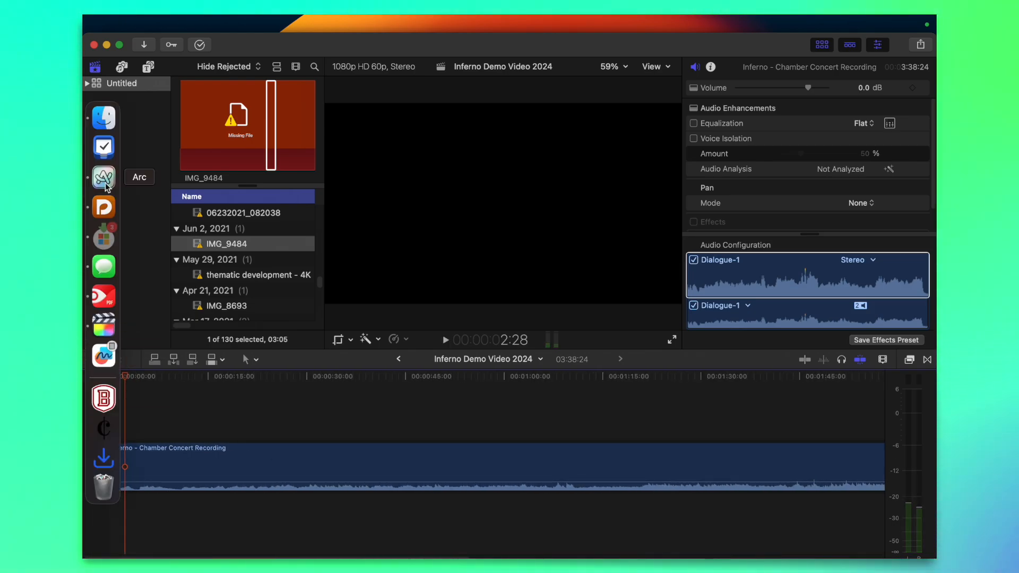
pyautogui.click(104, 119)
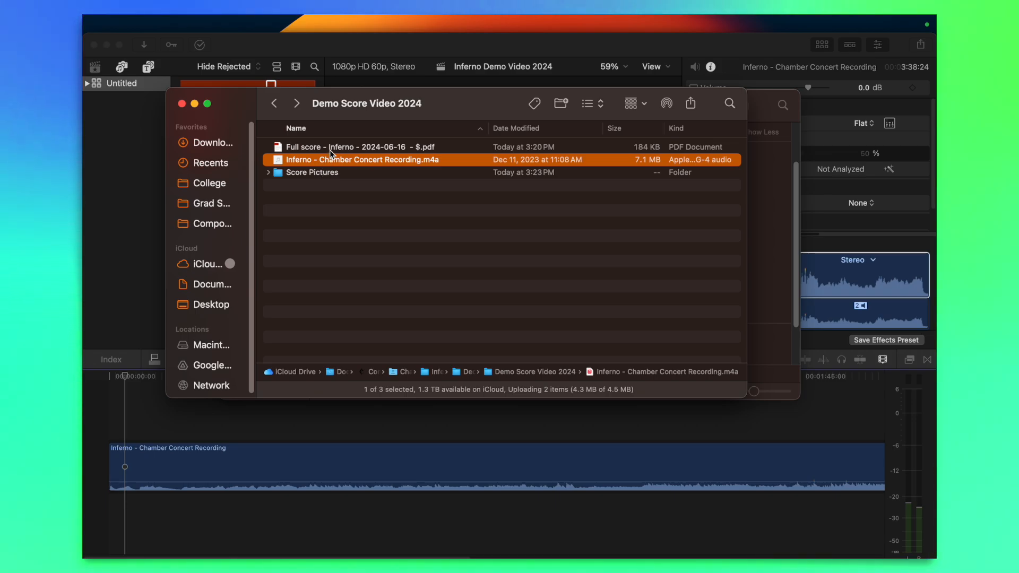
pyautogui.doubleClick(304, 173)
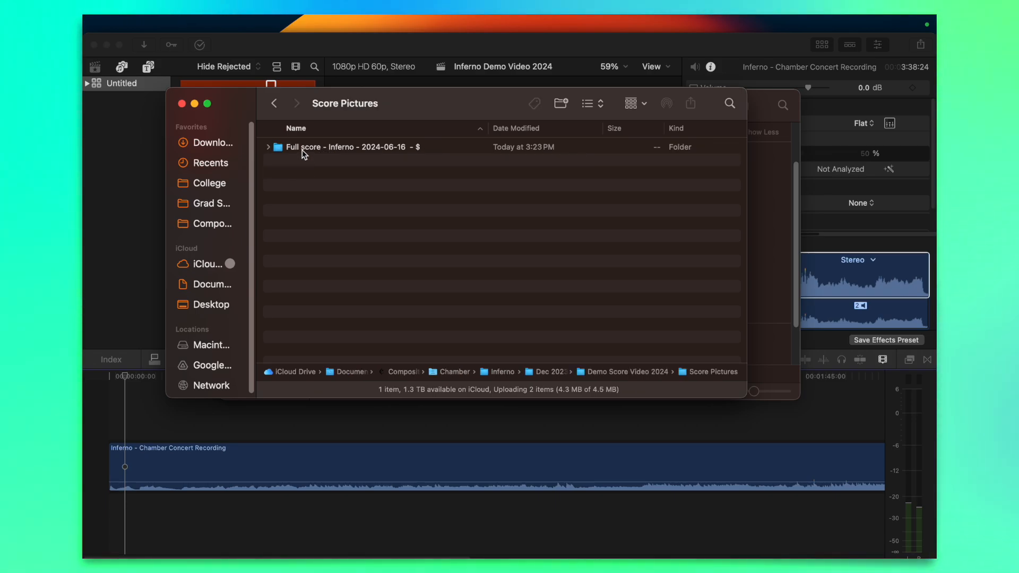
pyautogui.doubleClick(303, 149)
pyautogui.moveTo(296, 147); pyautogui.dragTo(113, 389)
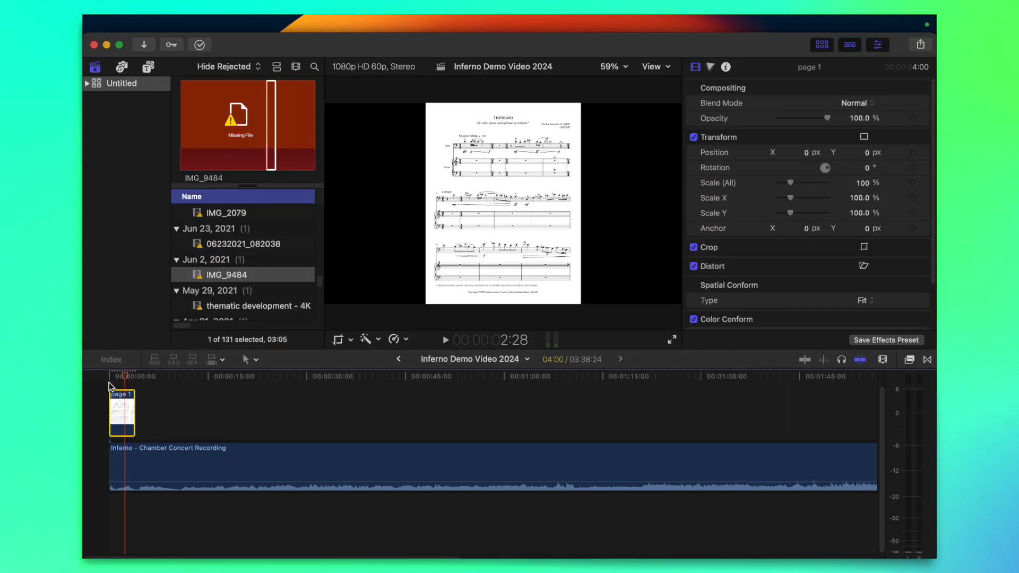
# Play the timeline from the start and extend the page 1 clip to about 34 seconds
pyautogui.click(108, 384)
pyautogui.press('super+equal')
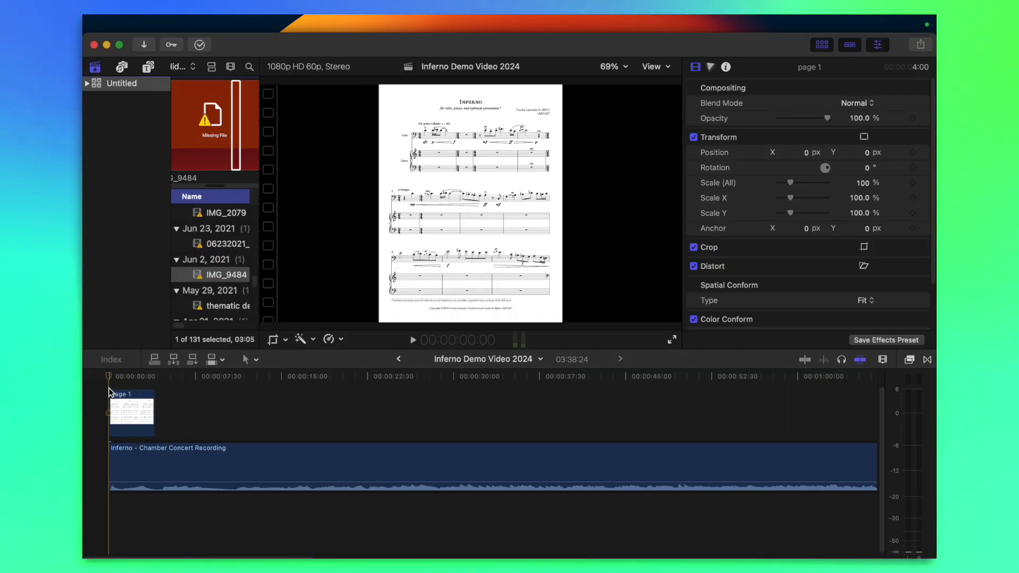
pyautogui.press('space')
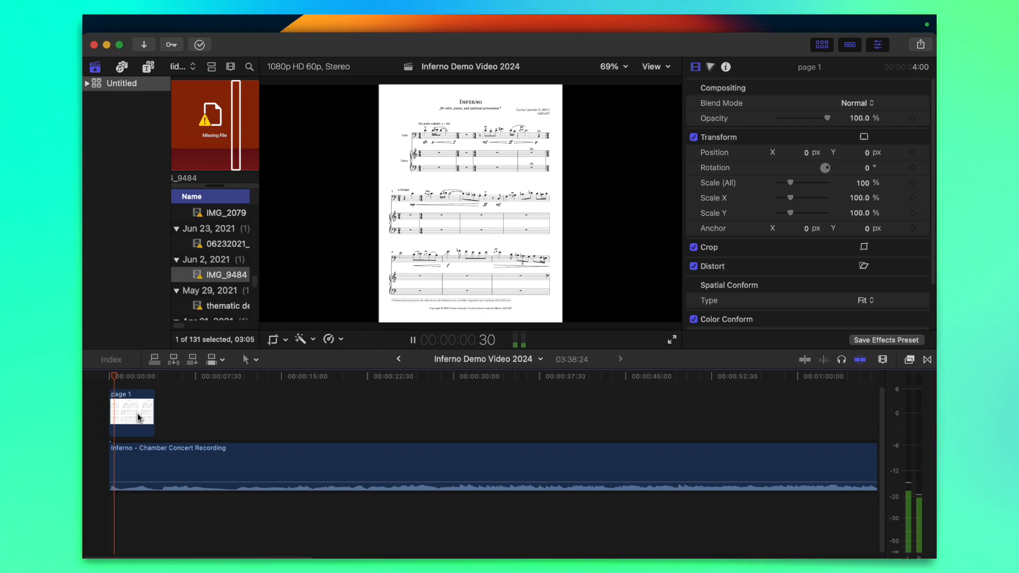
pyautogui.moveTo(157, 415); pyautogui.dragTo(498, 405)
# Listen through the recording for the first page turn and trim the end of the page 1 clip to 30:26
pyautogui.click(184, 376)
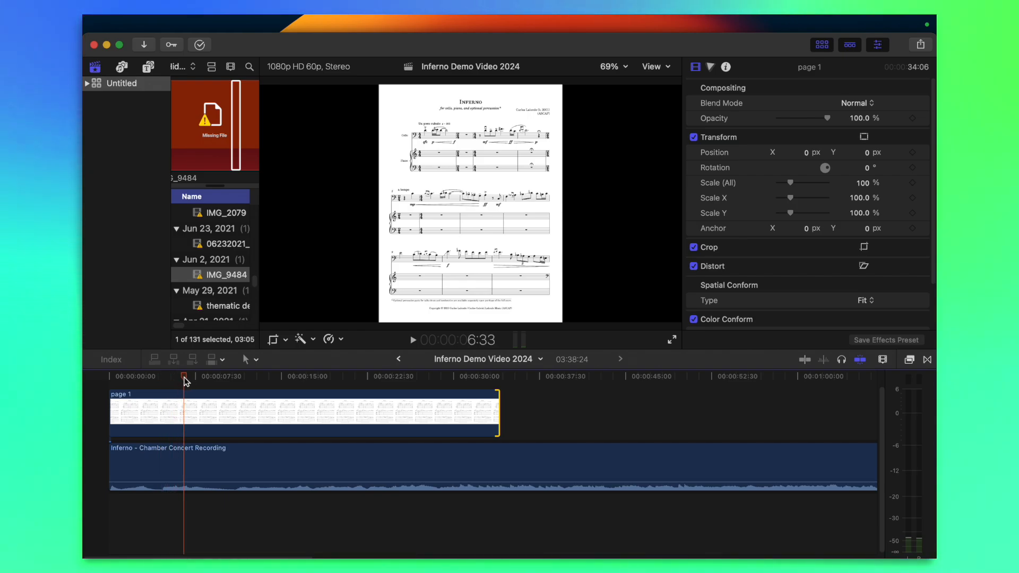
pyautogui.moveTo(185, 378); pyautogui.dragTo(268, 390)
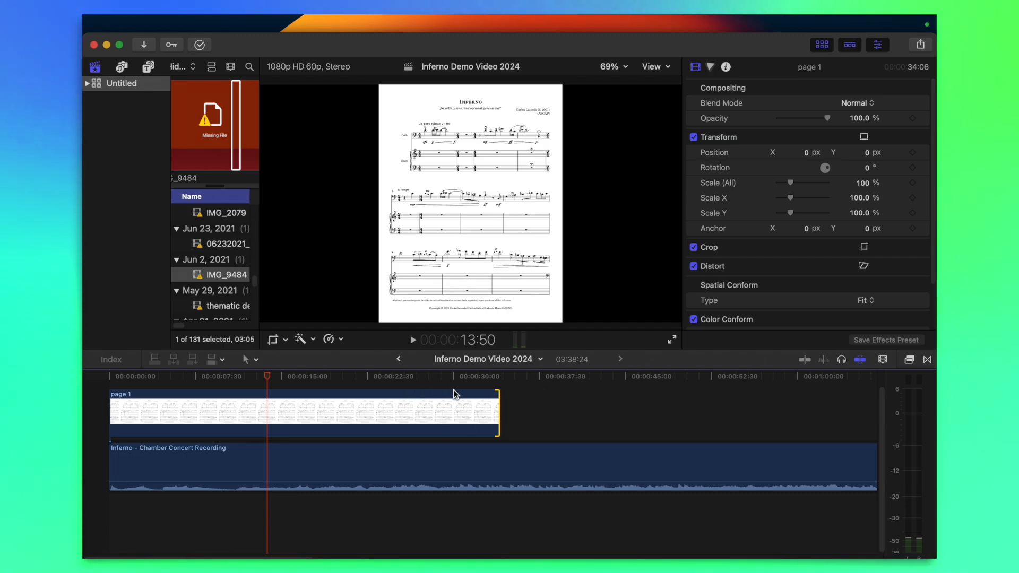
pyautogui.click(281, 376)
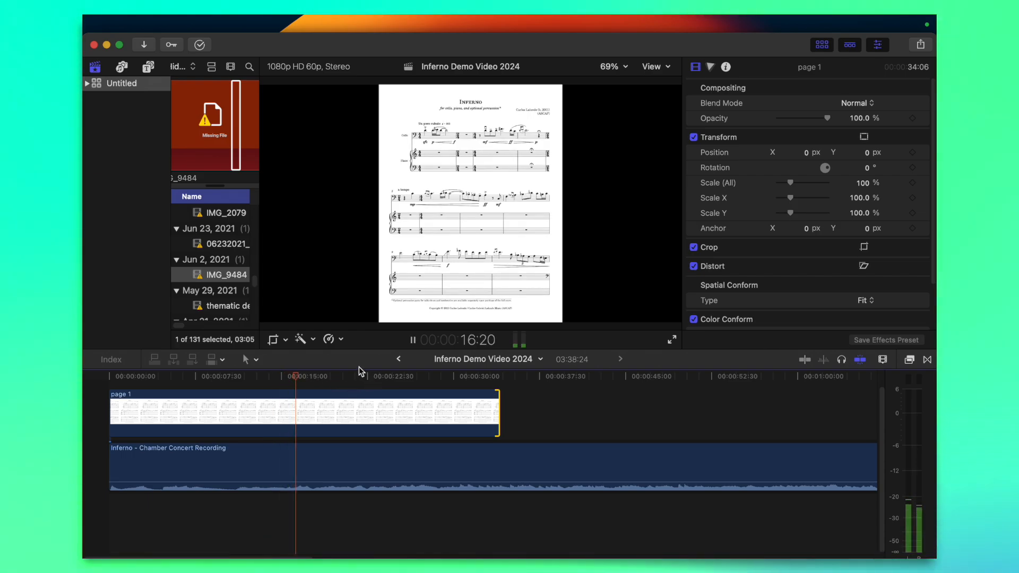
pyautogui.press('space')
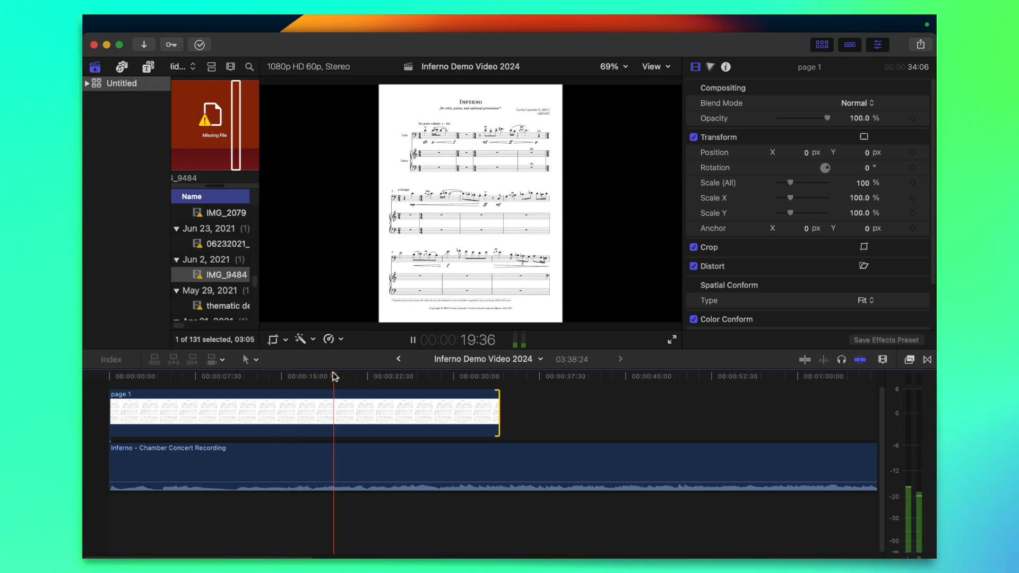
pyautogui.click(241, 376)
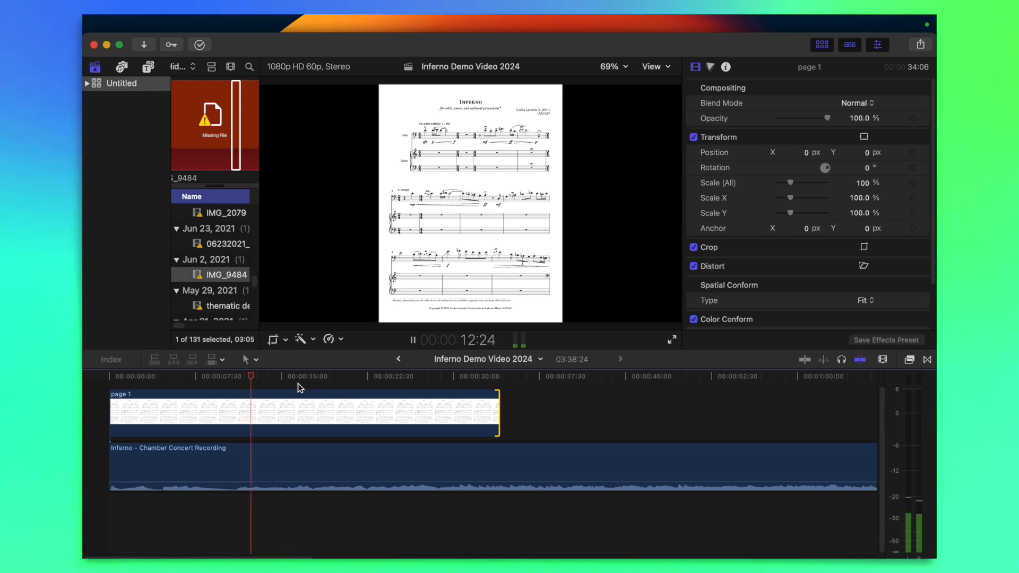
pyautogui.click(342, 376)
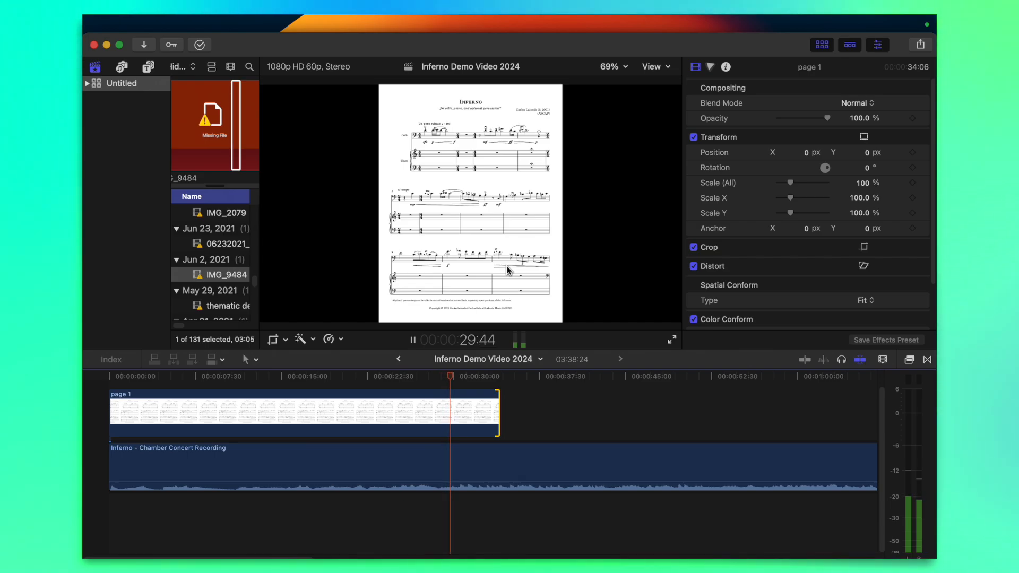
pyautogui.press('space')
pyautogui.moveTo(492, 407); pyautogui.dragTo(457, 406)
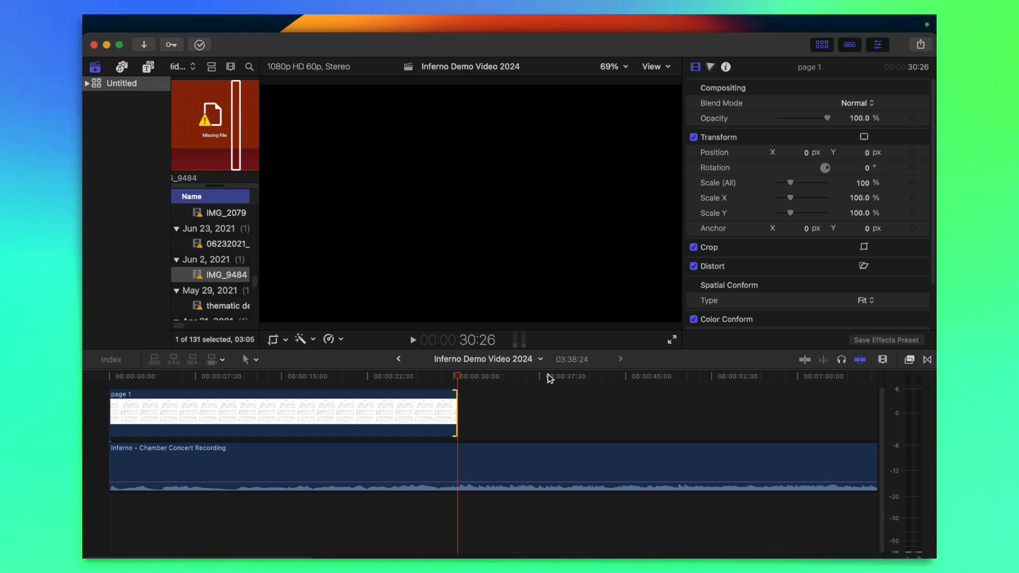
# Add page 2.png directly after page 1 as a clip about 14 seconds long and play across the page change
pyautogui.moveTo(85, 159)
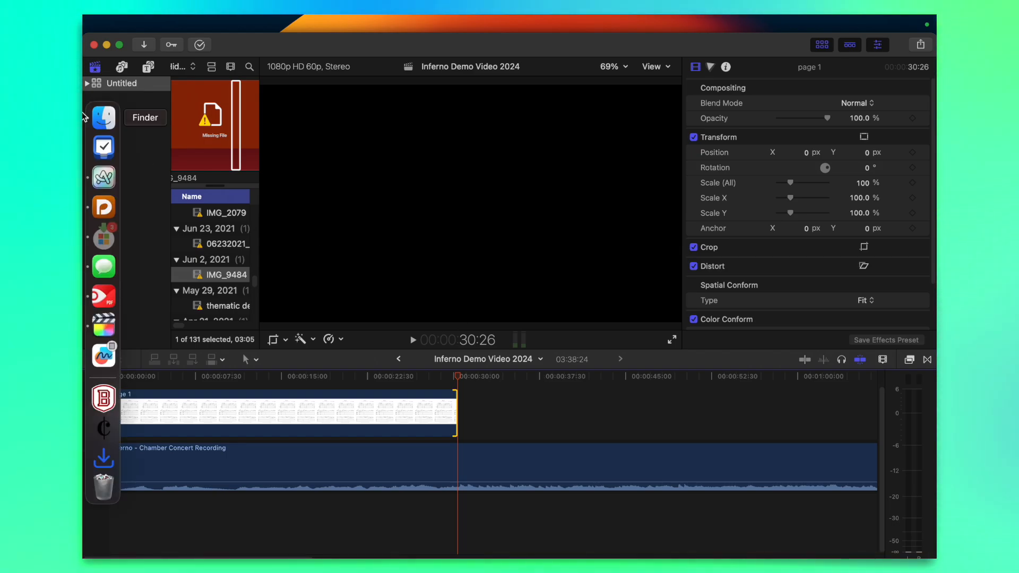
pyautogui.click(102, 113)
pyautogui.click(308, 160)
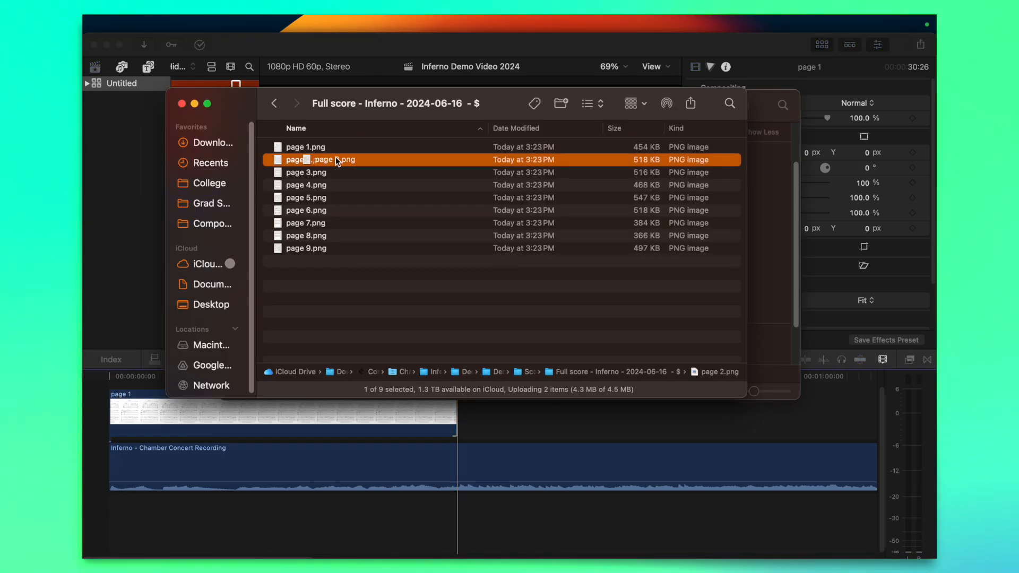
pyautogui.moveTo(336, 160); pyautogui.dragTo(618, 409)
pyautogui.click(463, 408)
pyautogui.click(436, 375)
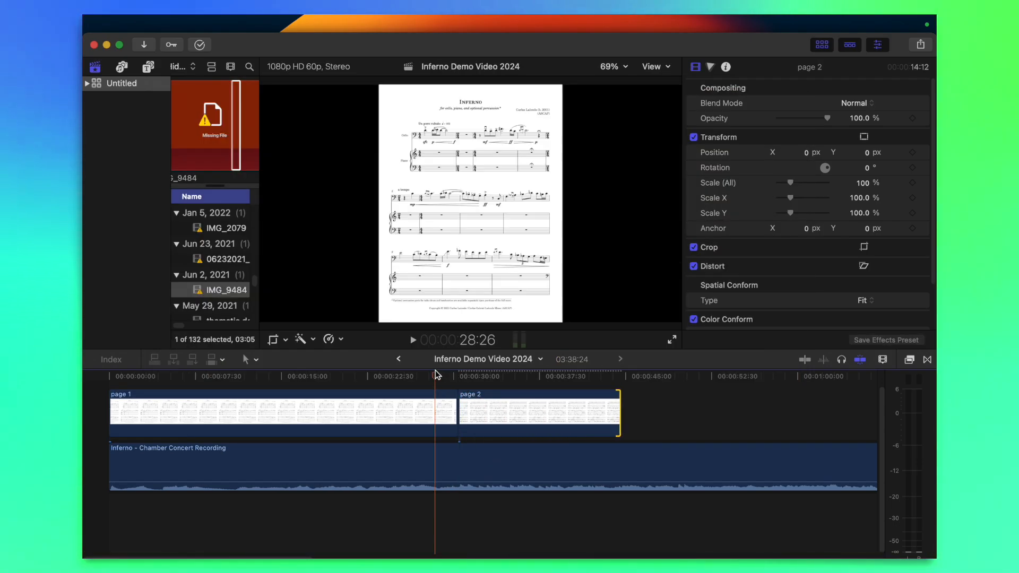
pyautogui.press('space')
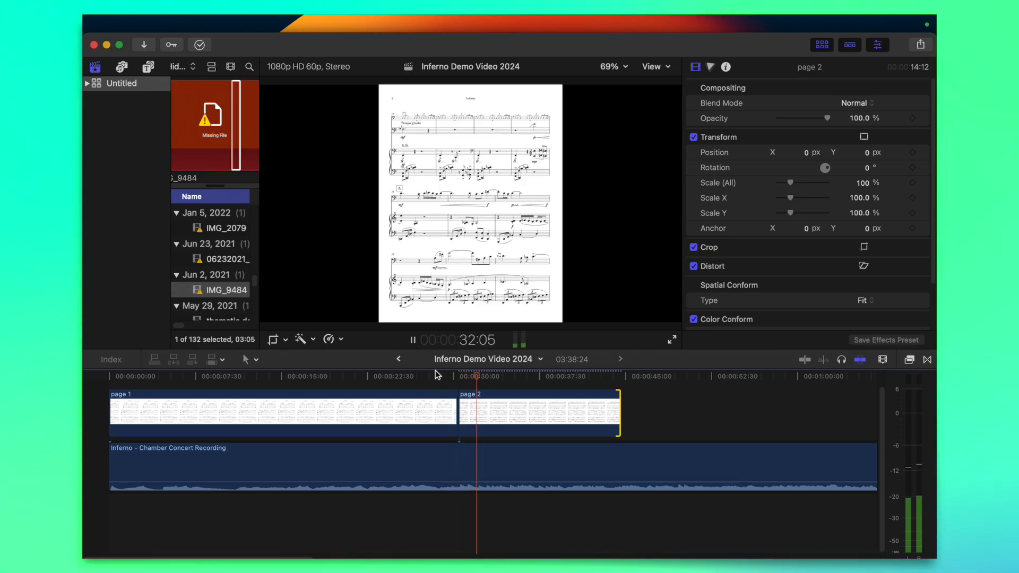
# Replay the first page change, play on to the next page turn, and trim the end of the page 2 clip to 57:04
pyautogui.click(435, 375)
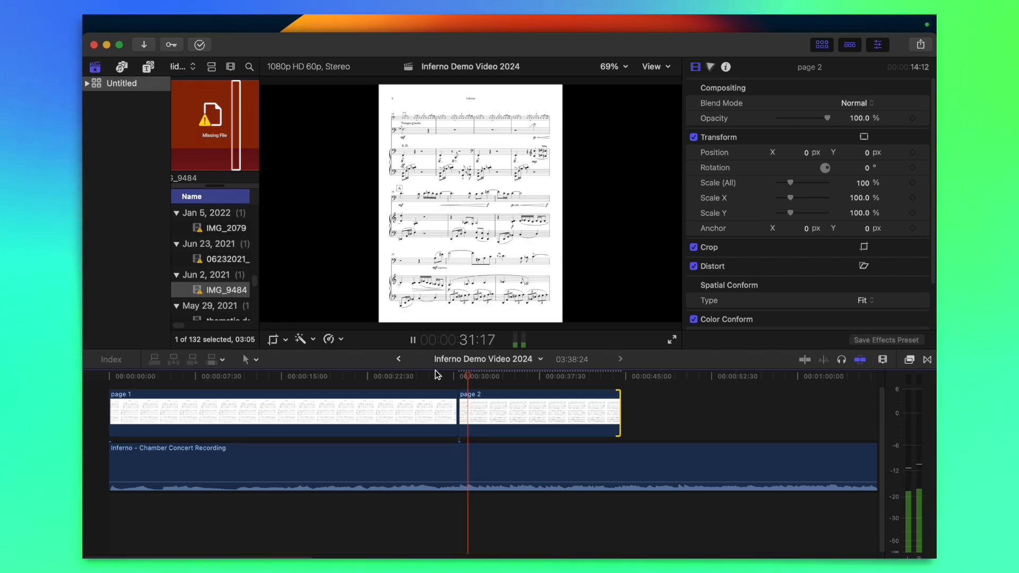
pyautogui.press('space')
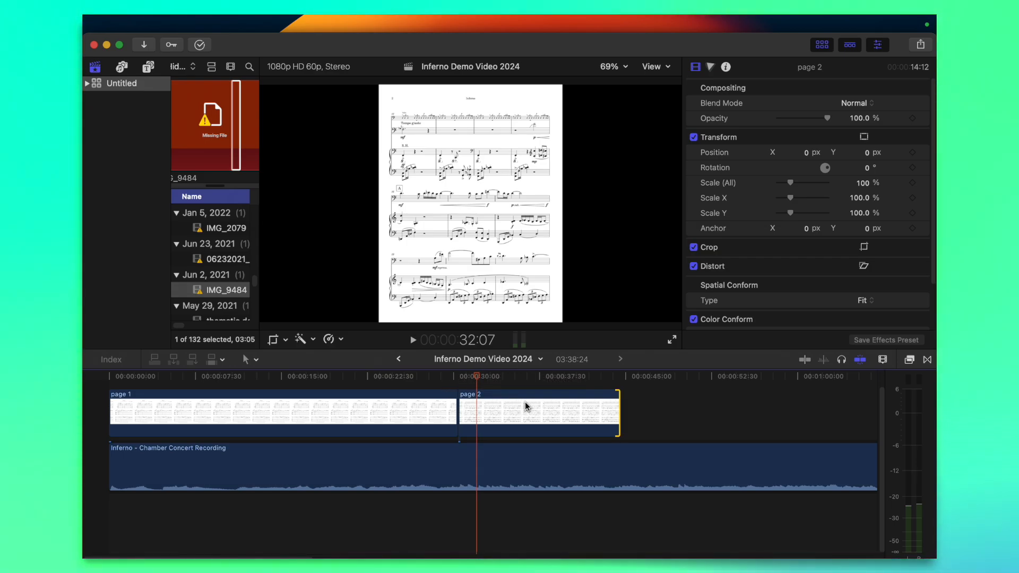
pyautogui.press('super+minus')
pyautogui.moveTo(429, 419); pyautogui.dragTo(619, 419)
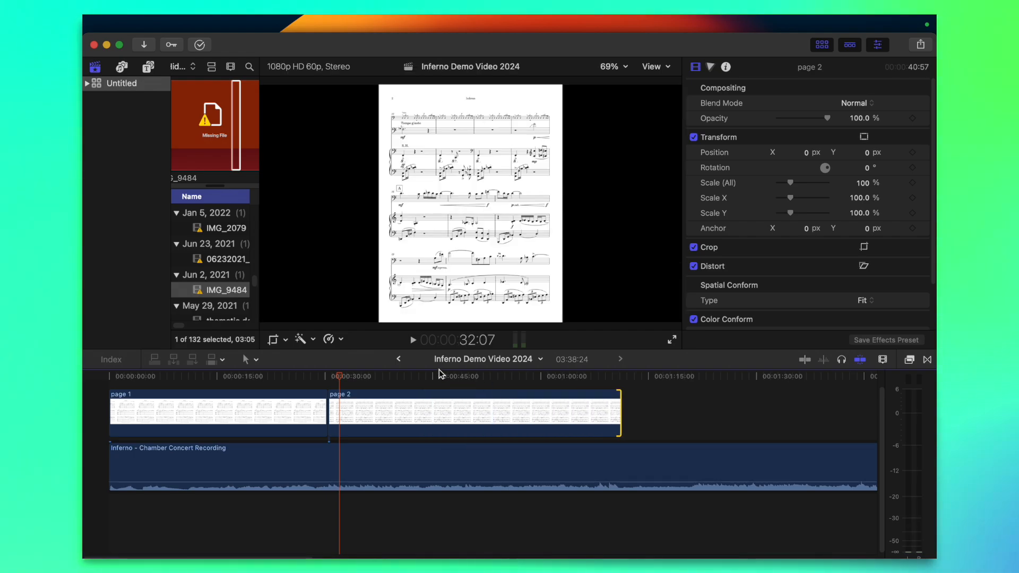
pyautogui.press('space')
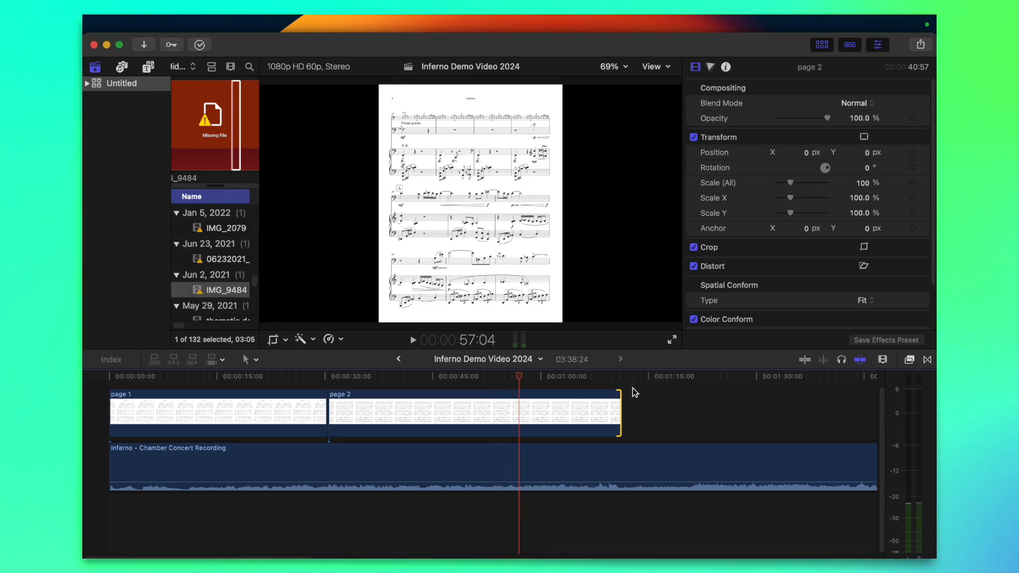
pyautogui.moveTo(618, 403); pyautogui.dragTo(517, 403)
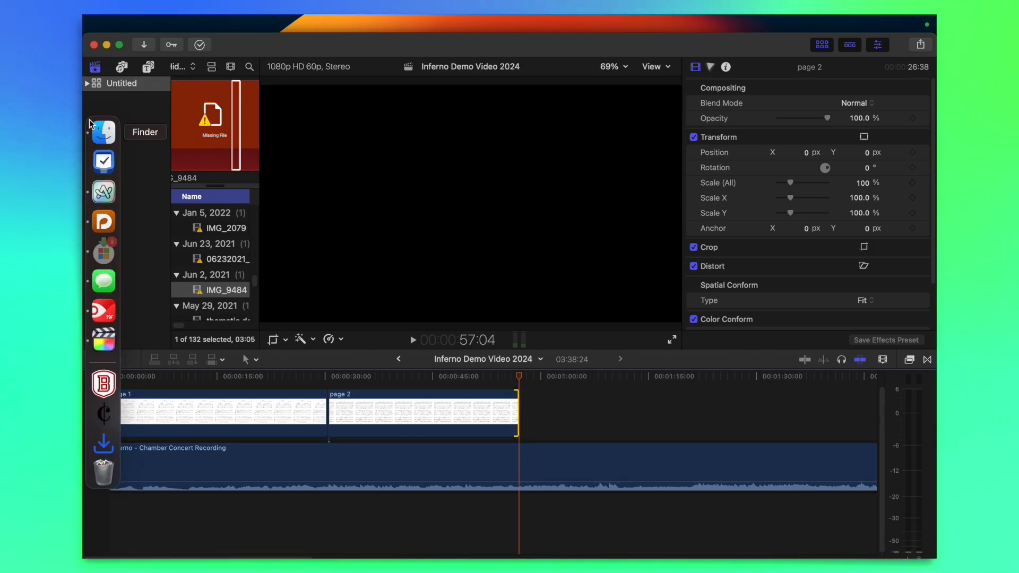
# Add page 3.png from the exported score images directly after the page 2 clip in the timeline
pyautogui.click(102, 132)
pyautogui.moveTo(325, 167); pyautogui.dragTo(532, 414)
pyautogui.click(539, 416)
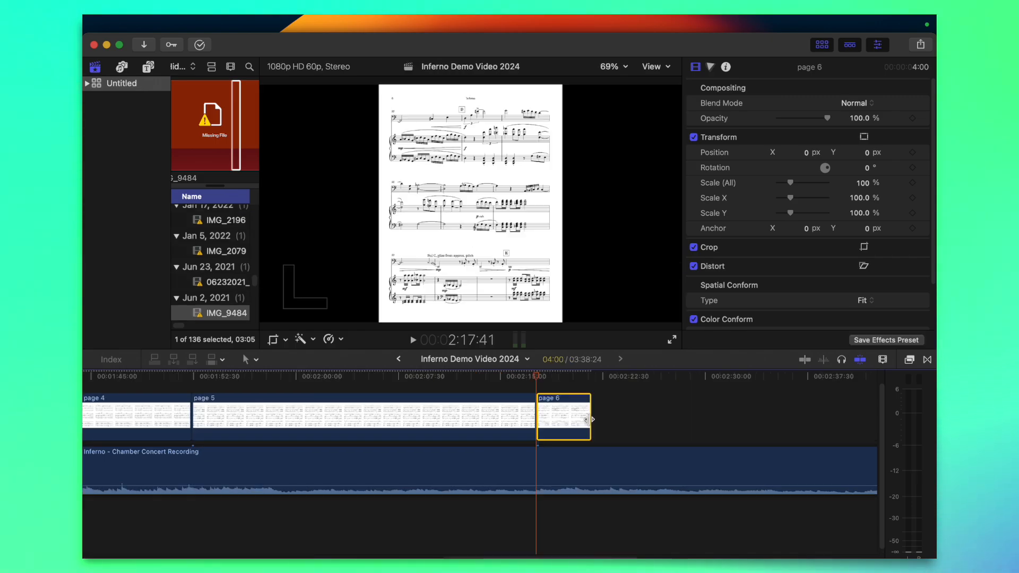
pyautogui.press('super+minus')
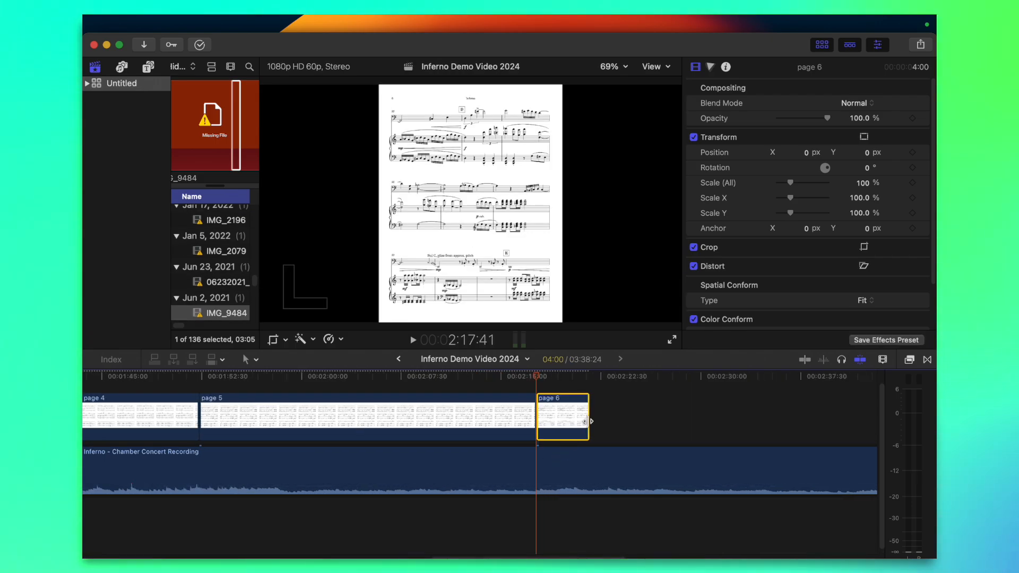
# Extend the page 6 clip to about 32 seconds above the recording
pyautogui.press('super+minus')
pyautogui.press('super+minus')
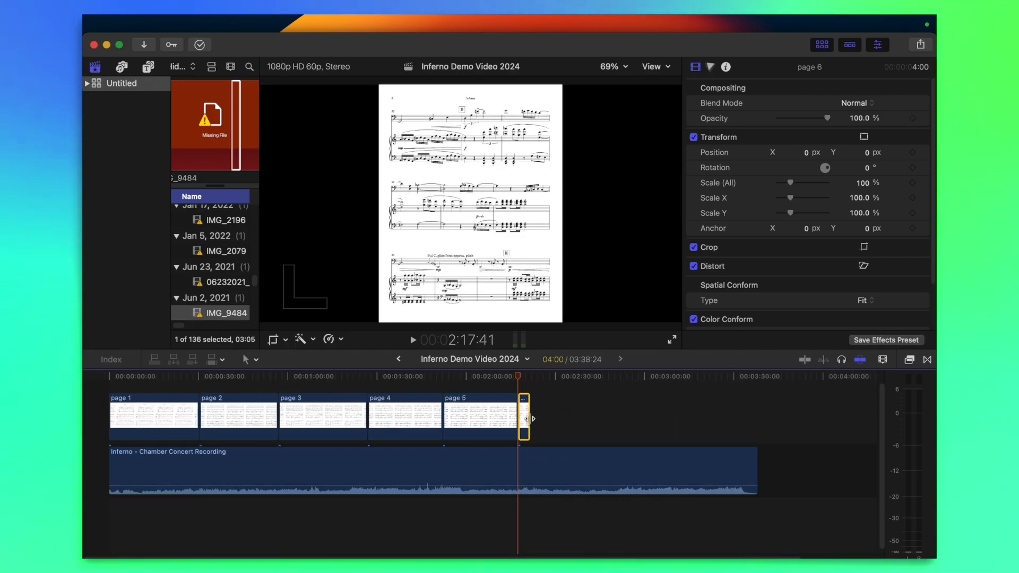
pyautogui.moveTo(587, 417); pyautogui.dragTo(610, 417)
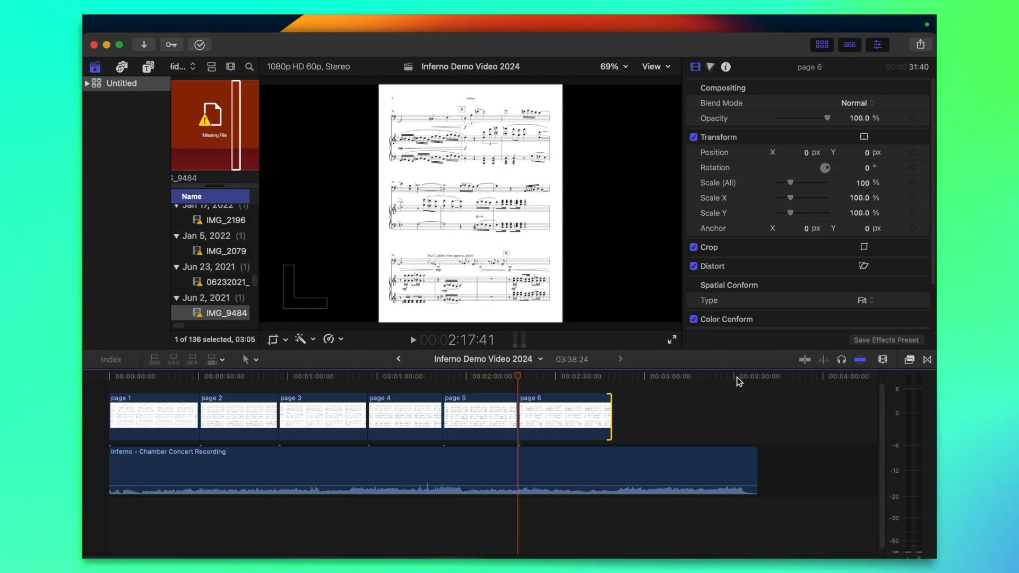
pyautogui.moveTo(739, 381); pyautogui.dragTo(519, 378)
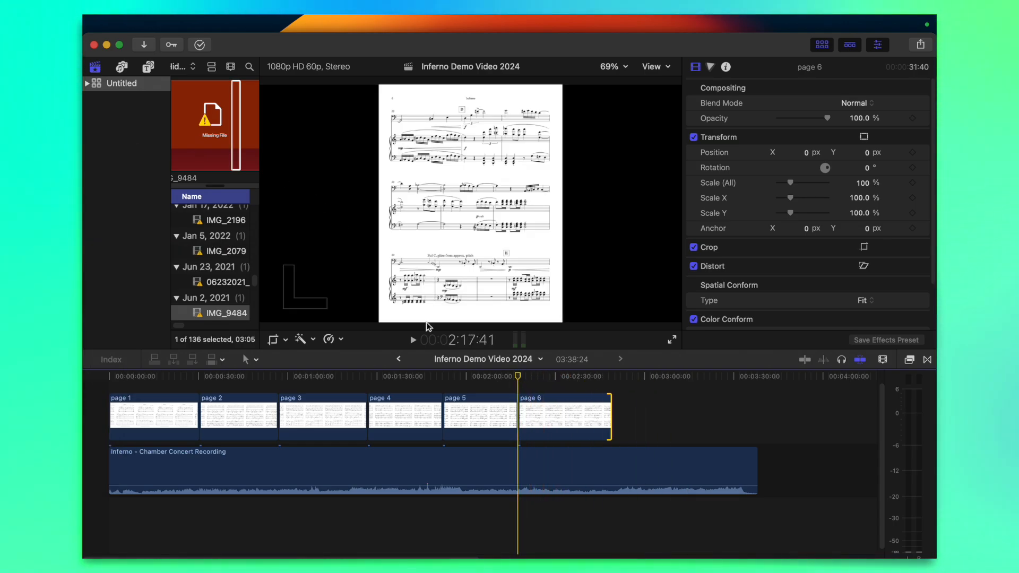
pyautogui.press('super+equal')
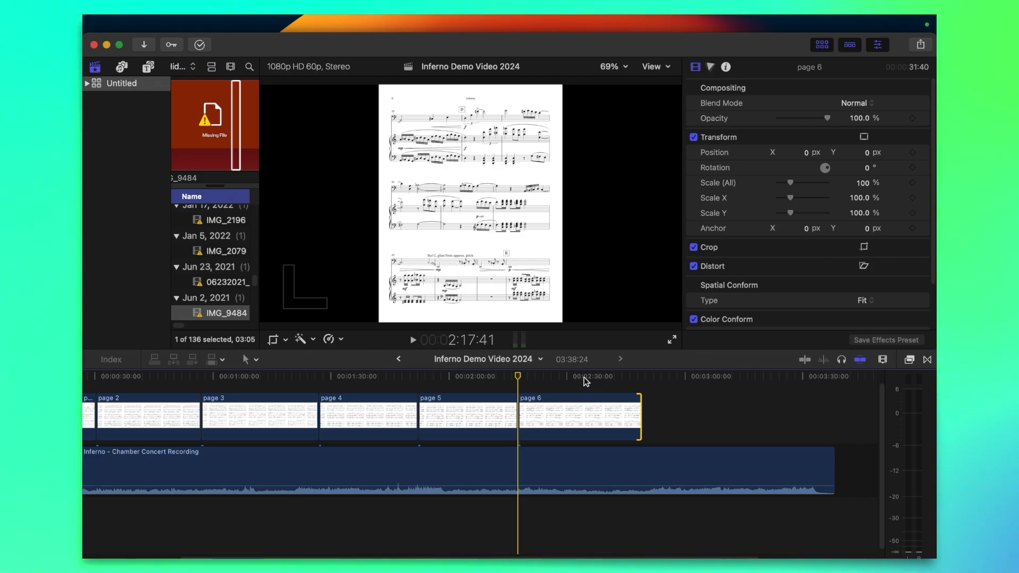
pyautogui.hscroll(3, 594, 408)
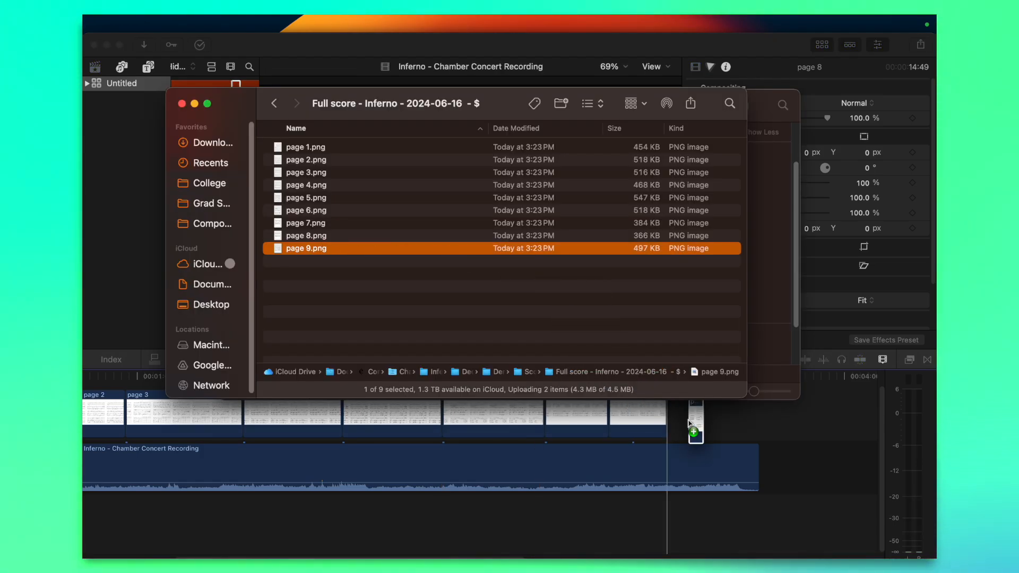
# Add page 9.png directly after page 8 as a clip about 21 seconds long and play its last section
pyautogui.moveTo(691, 424); pyautogui.dragTo(745, 422)
pyautogui.click(717, 380)
pyautogui.press('space')
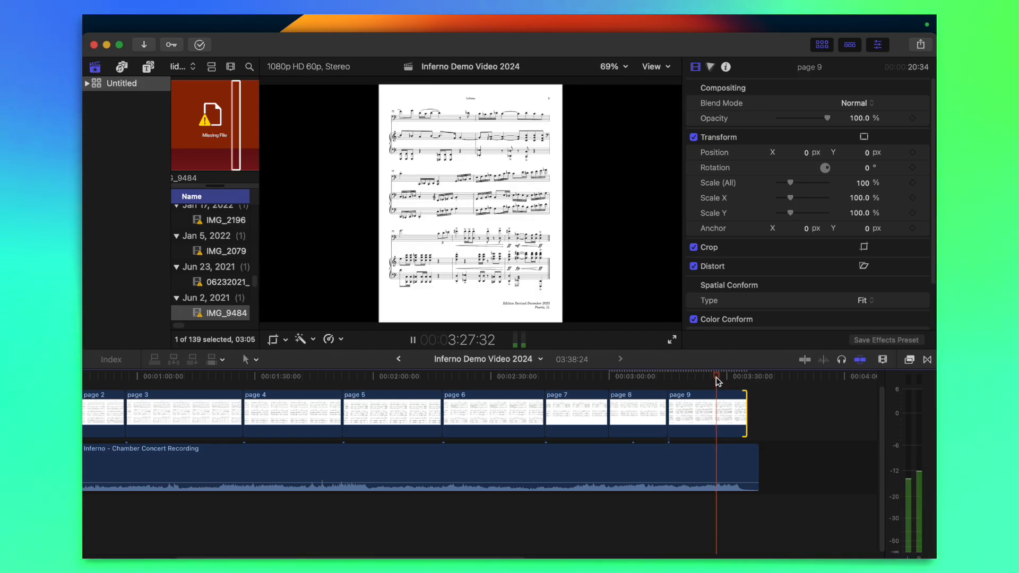
pyautogui.press('super+equal')
pyautogui.press('super+equal')
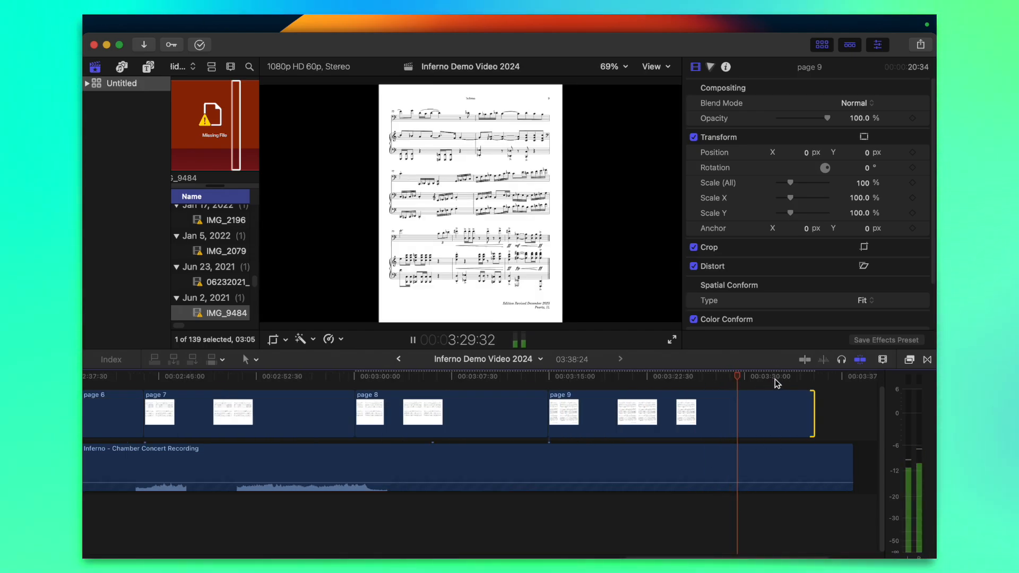
# Extend the page 9 clip slightly, listen to the end of the music, and trim the clip's end to 3:36:02
pyautogui.press('super+minus')
pyautogui.moveTo(785, 401); pyautogui.dragTo(802, 405)
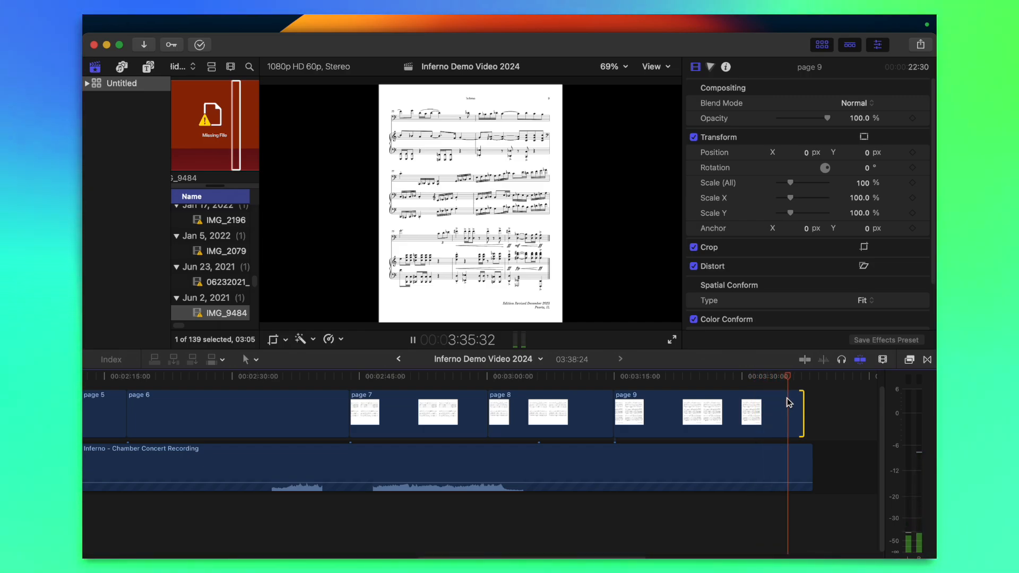
pyautogui.press('space')
pyautogui.moveTo(797, 409); pyautogui.dragTo(791, 408)
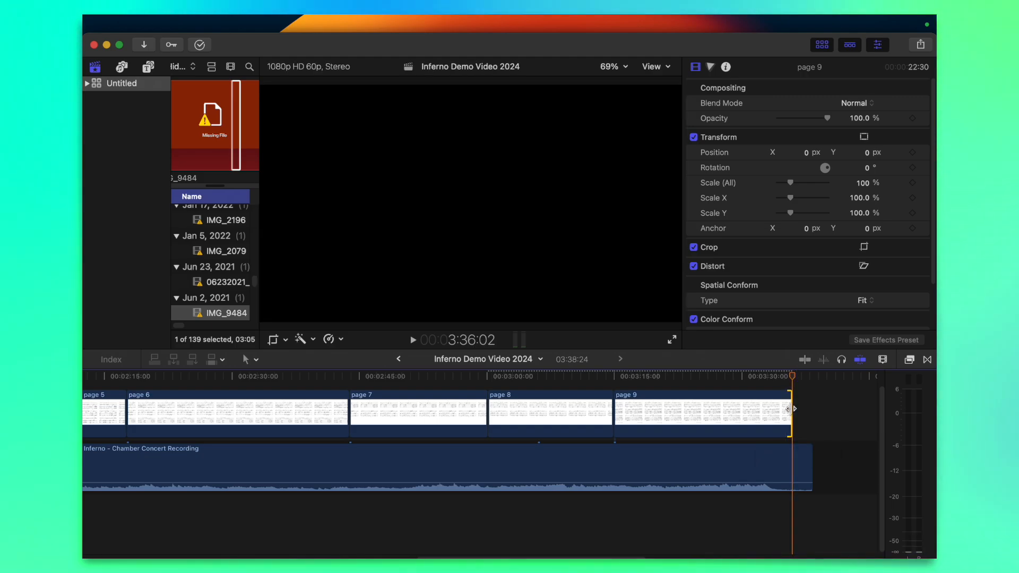
# Trim the end of the concert recording to 3:36:02, level with the end of the page 9 clip
pyautogui.moveTo(807, 470); pyautogui.dragTo(790, 467)
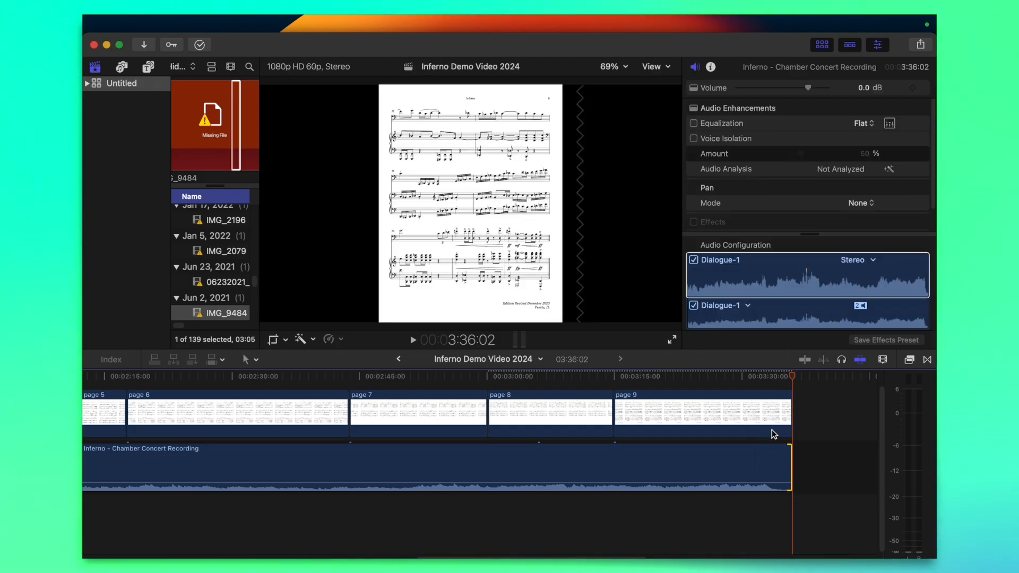
pyautogui.press('super+minus')
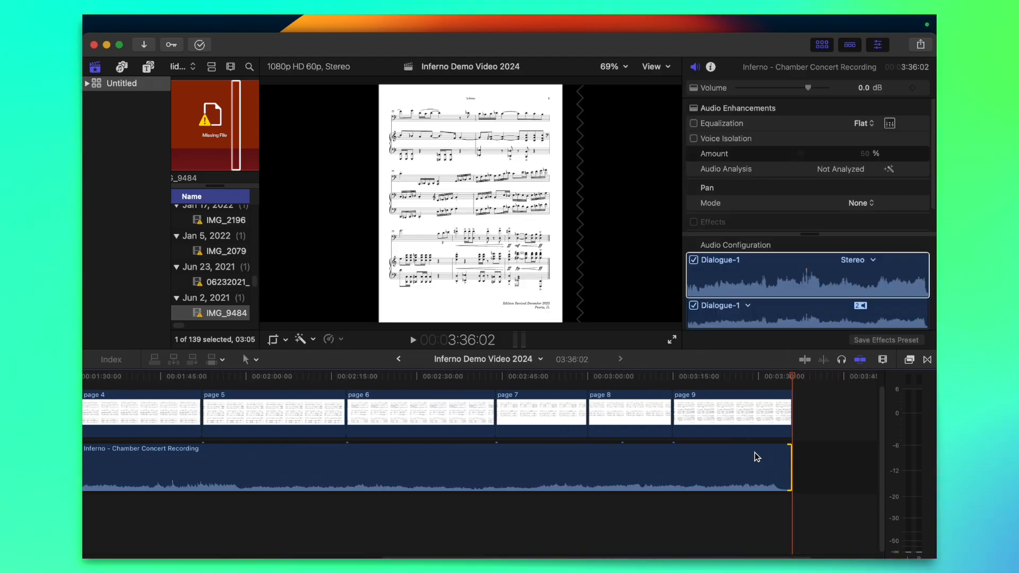
pyautogui.press('super+minus')
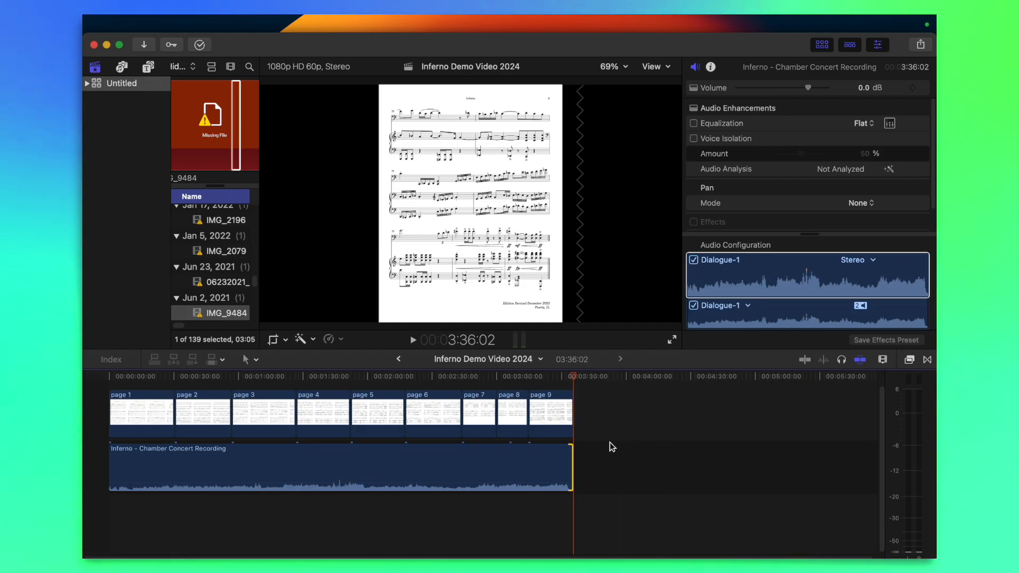
# Open the transitions browser and search it for "page"
pyautogui.moveTo(90, 417)
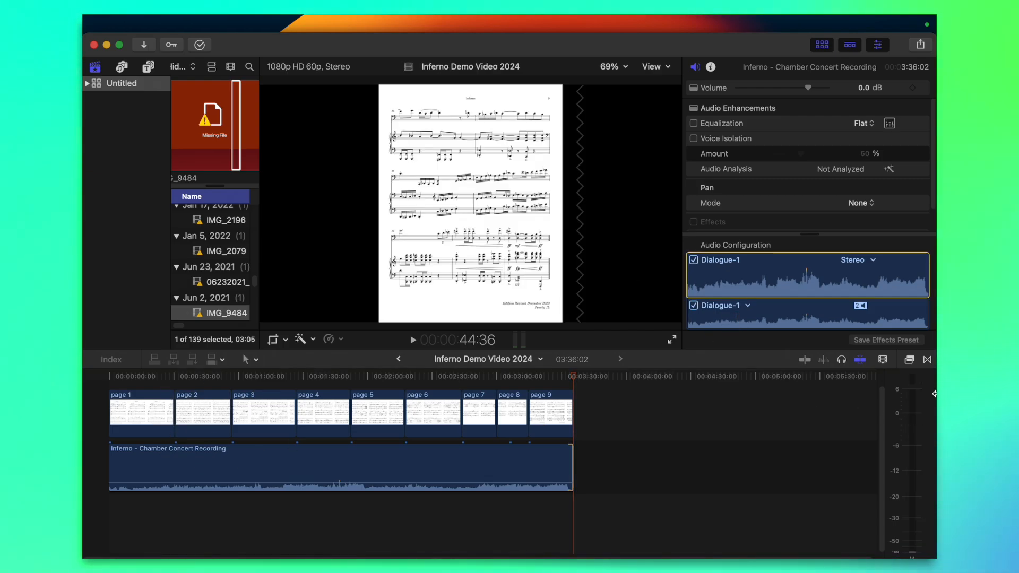
pyautogui.click(910, 360)
pyautogui.click(927, 360)
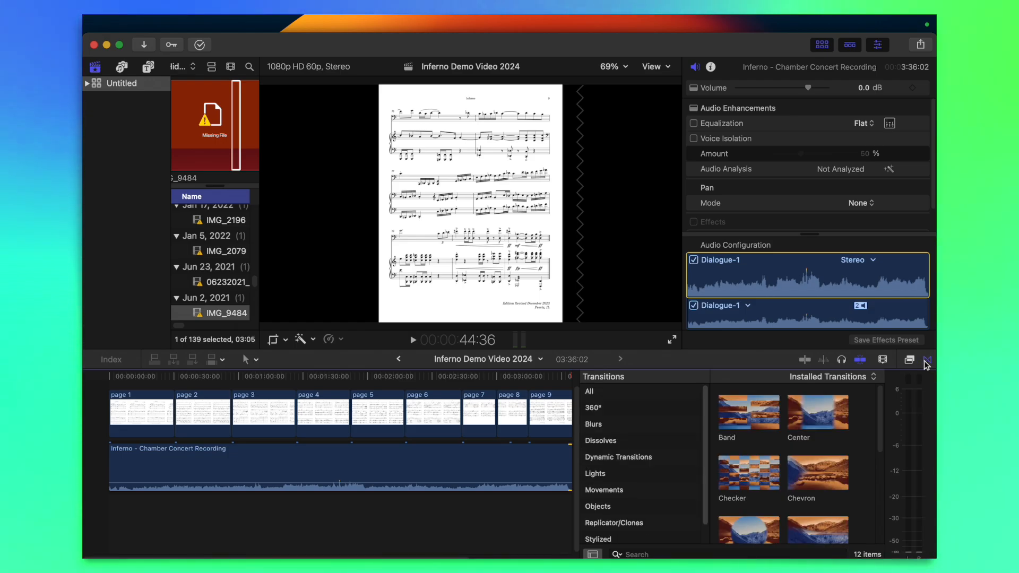
pyautogui.click(731, 552)
pyautogui.write('page')
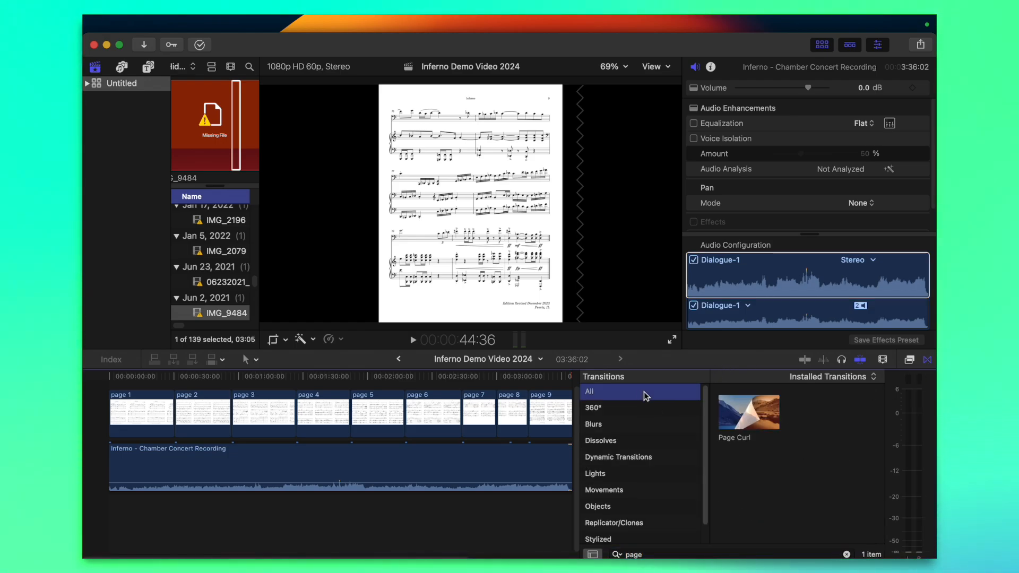
# Add the Page Curl transition between the page 1 and page 2 clips
pyautogui.moveTo(762, 435); pyautogui.dragTo(436, 423)
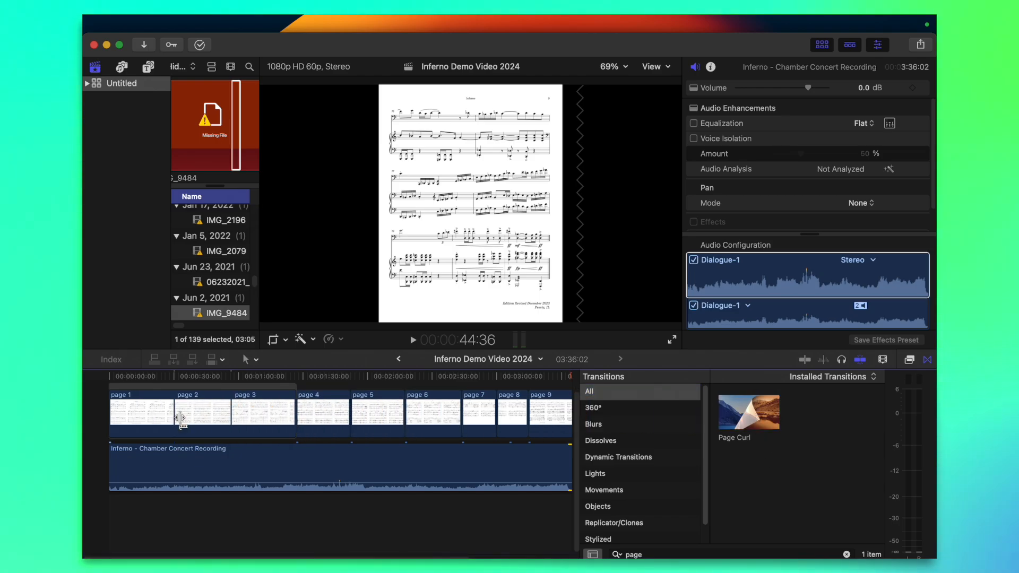
pyautogui.scroll(8, 157, 412)
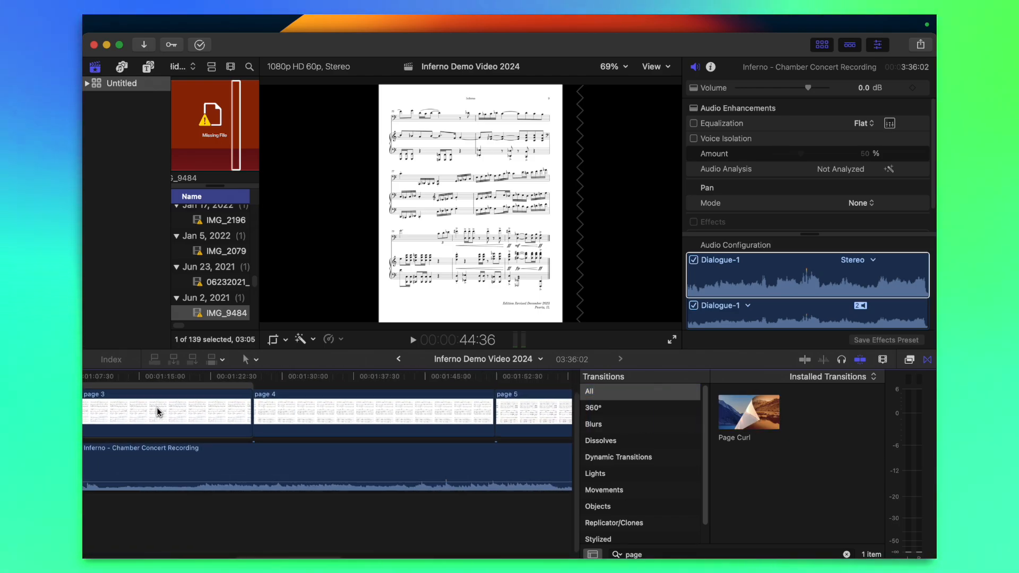
pyautogui.hscroll(-5, 304, 393)
pyautogui.hscroll(-6, 304, 394)
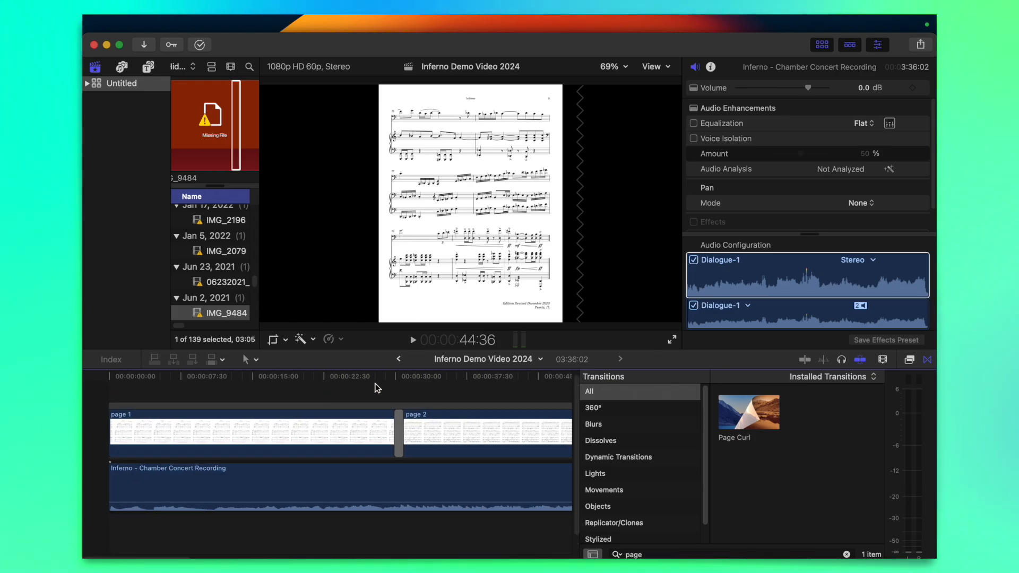
# Preview the Page Curl between pages 1 and 2 and set its preset to Left
pyautogui.click(375, 388)
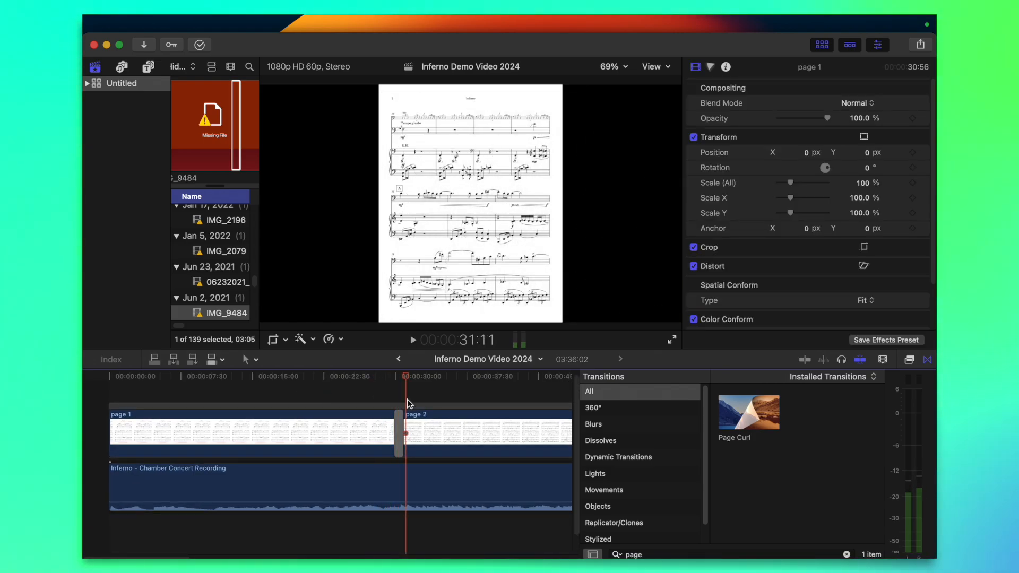
pyautogui.click(397, 392)
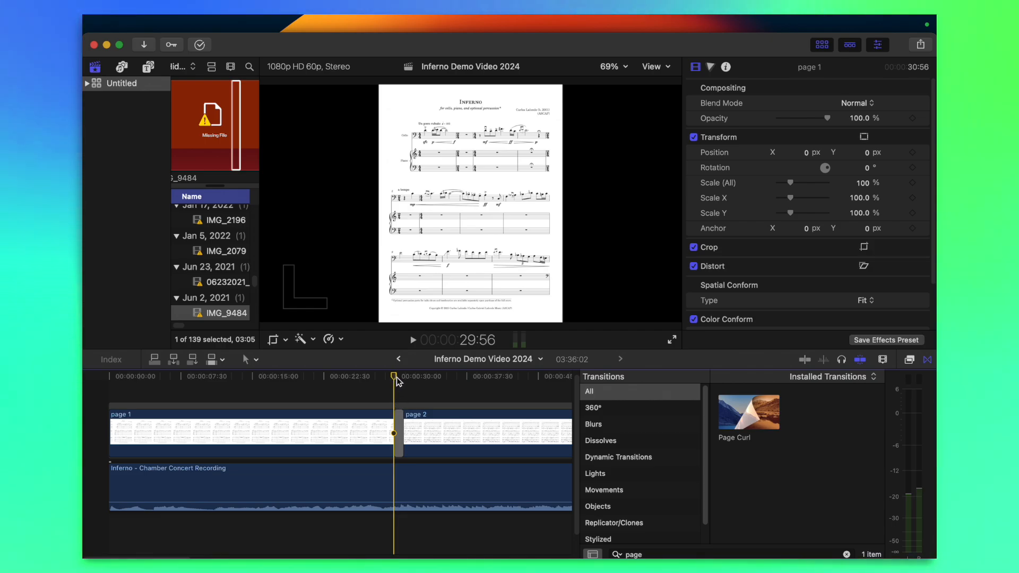
pyautogui.moveTo(396, 378); pyautogui.dragTo(398, 378)
pyautogui.click(530, 231)
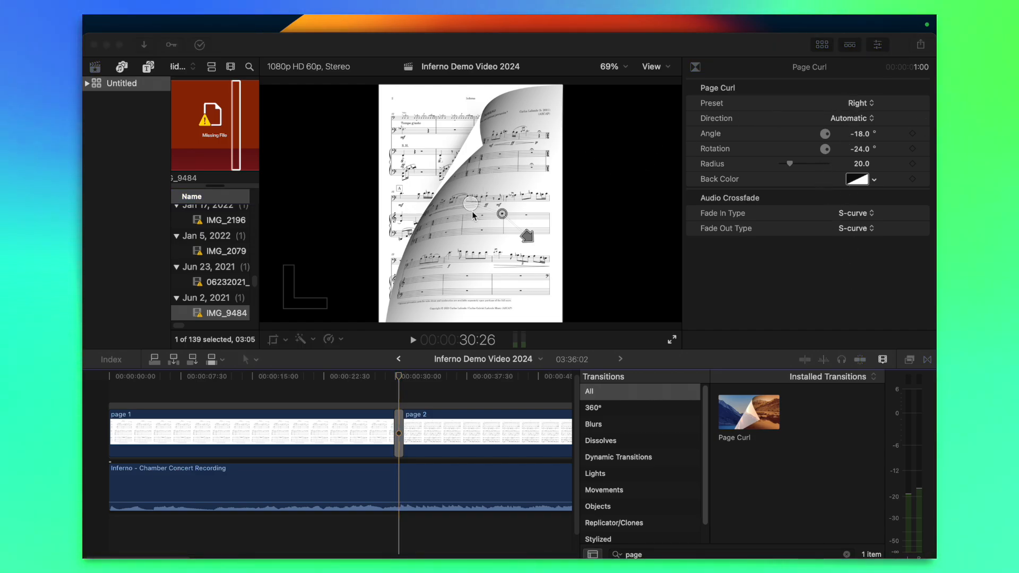
pyautogui.click(398, 419)
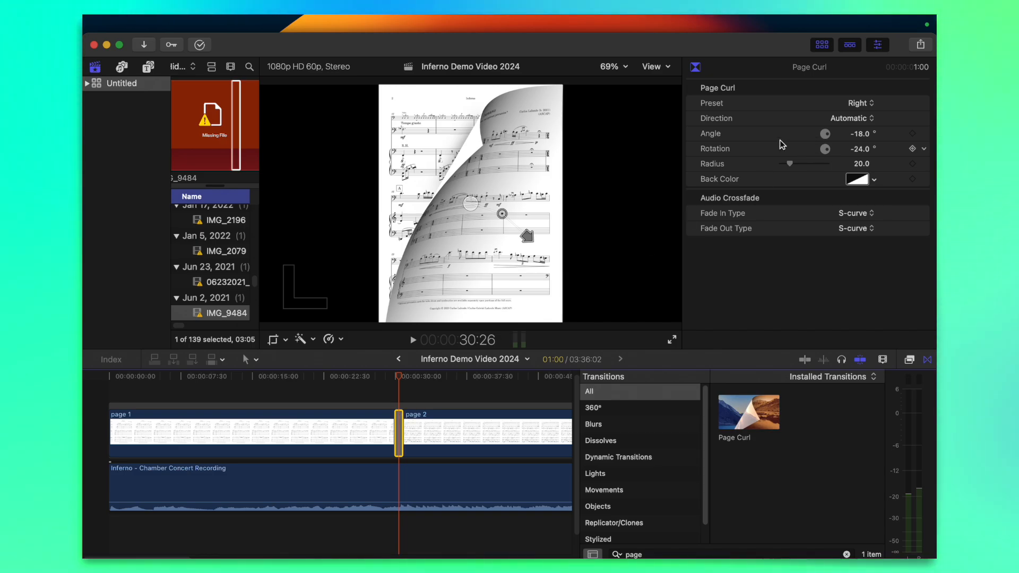
pyautogui.click(855, 119)
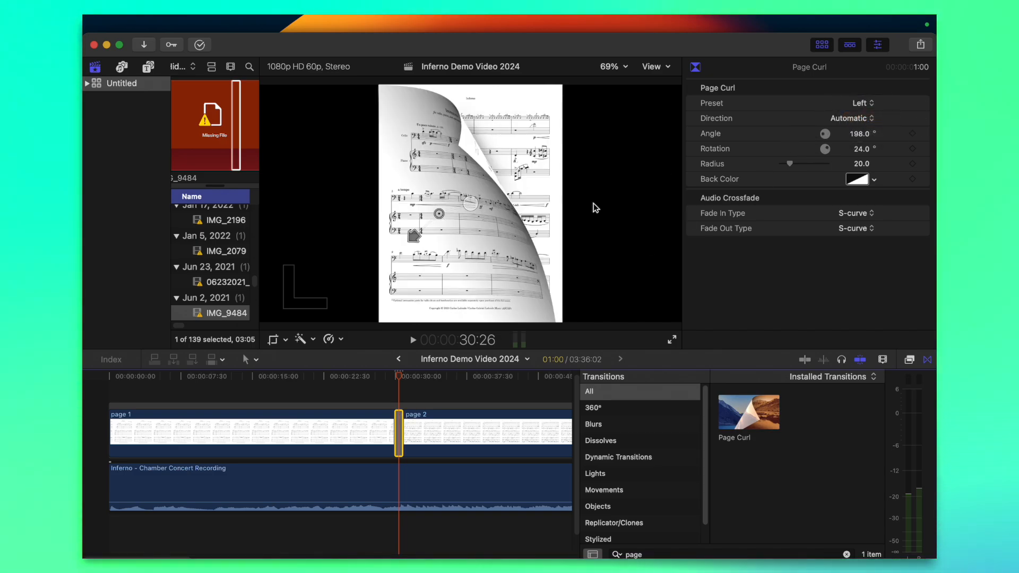
# Step through the page turn frame by frame and set the Page Curl's rotation to 67.7°
pyautogui.moveTo(395, 377); pyautogui.dragTo(390, 380)
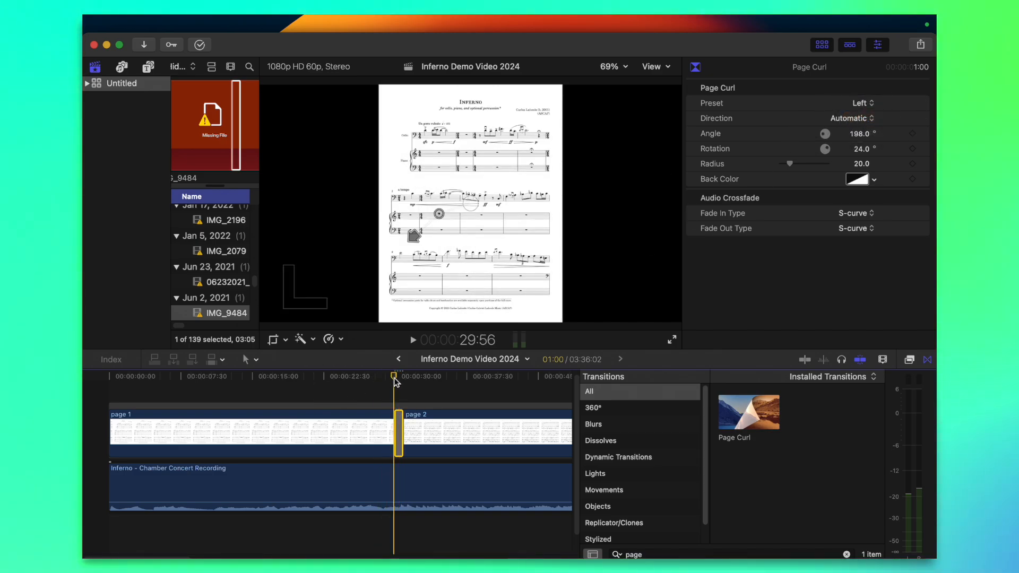
pyautogui.press('Right')
pyautogui.press('Right')
pyautogui.press('Right')
pyautogui.press('Right')
pyautogui.press('Right')
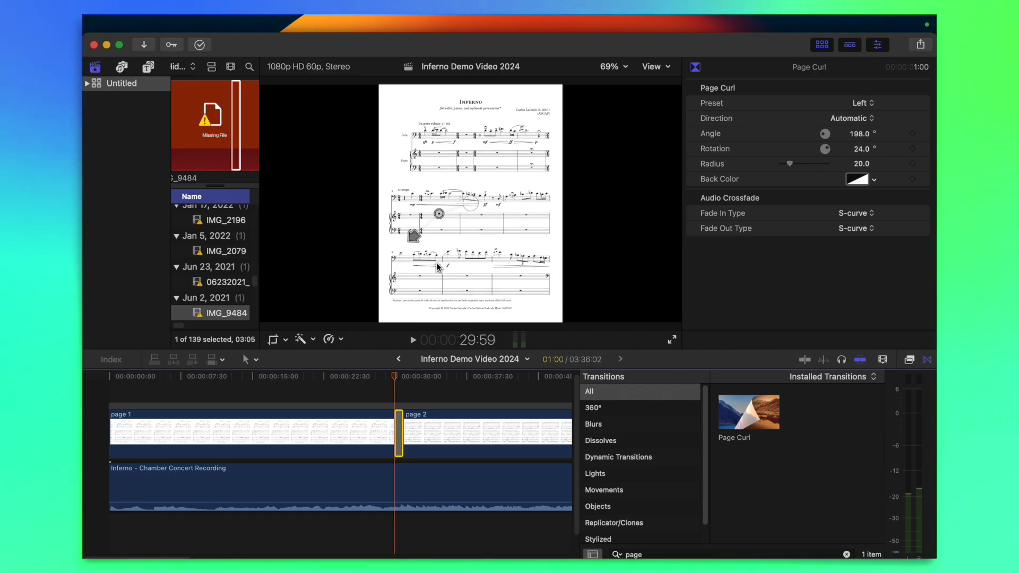
pyautogui.click(395, 377)
pyautogui.press('Right')
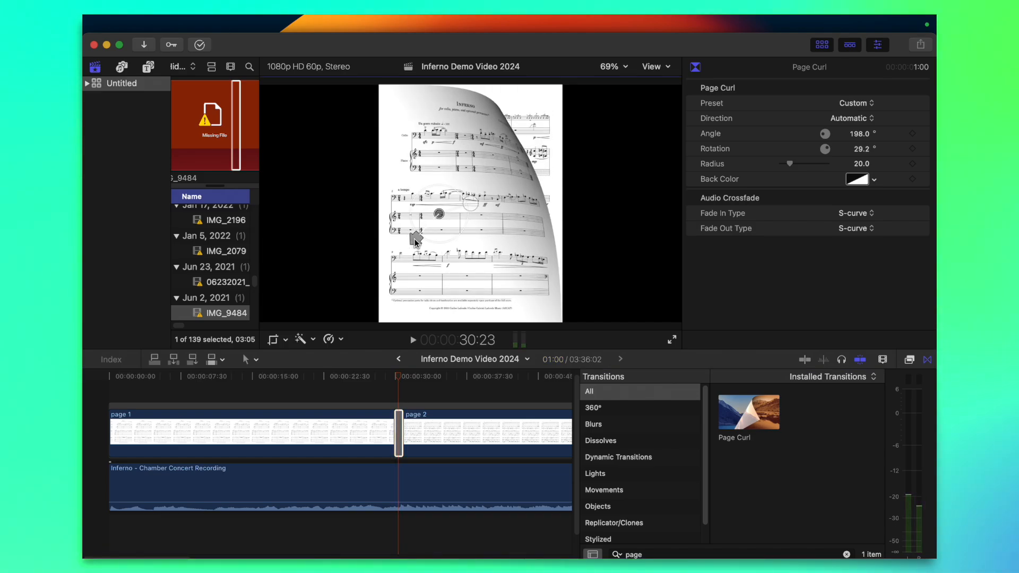
pyautogui.moveTo(421, 244)
pyautogui.mouseDown()
pyautogui.moveTo(449, 245)
pyautogui.moveTo(436, 248)
pyautogui.mouseUp()
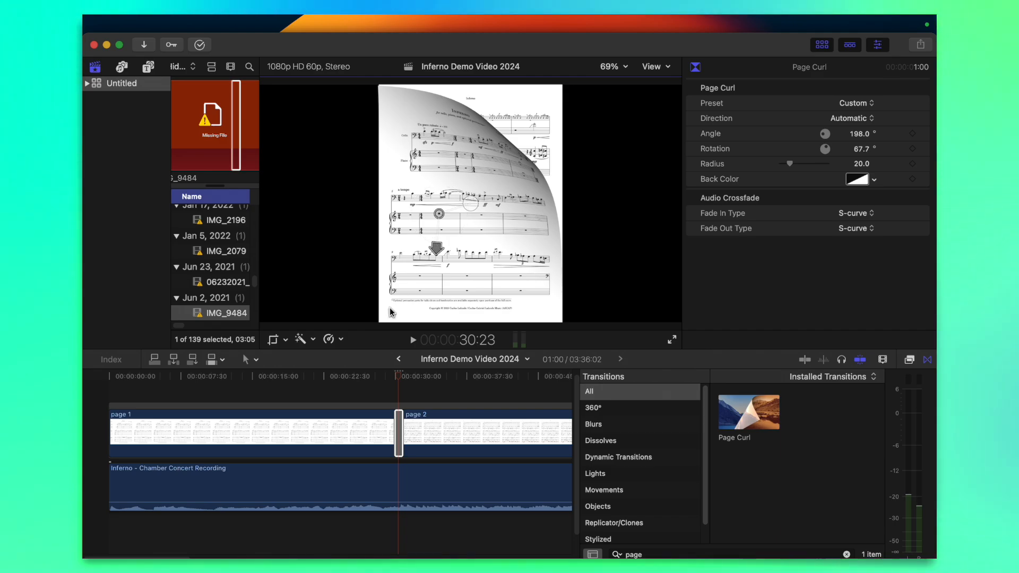
# Play the adjusted Page Curl transition from shortly before the page turn until page 2 is fully shown
pyautogui.click(367, 381)
pyautogui.press('space')
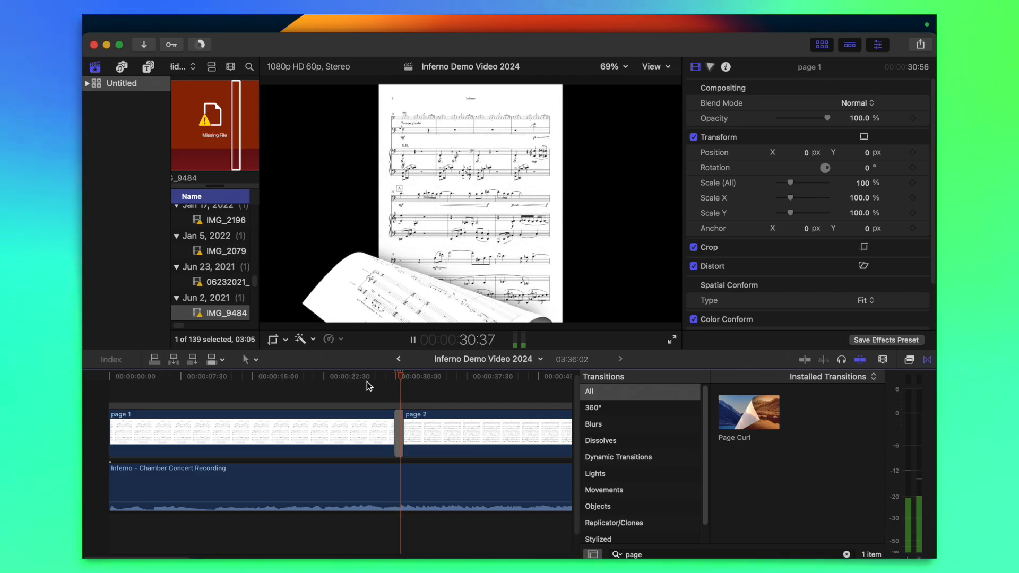
pyautogui.press('space')
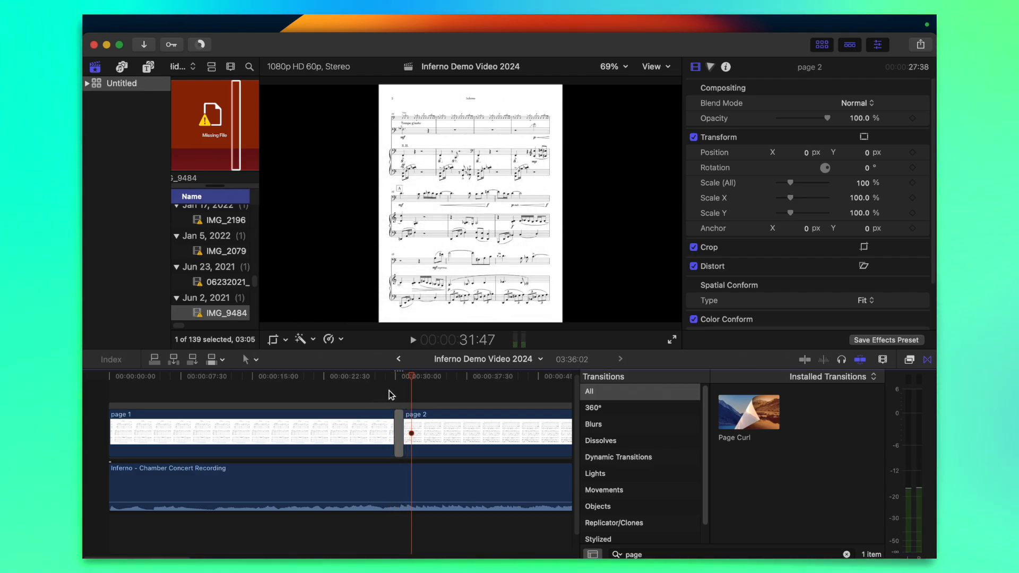
# Shorten the Page Curl transition between pages 1 and 2 to 30 frames and play the page turn
pyautogui.click(392, 391)
pyautogui.press('super+equal')
pyautogui.press('super+equal')
pyautogui.press('super+equal')
pyautogui.press('super+equal')
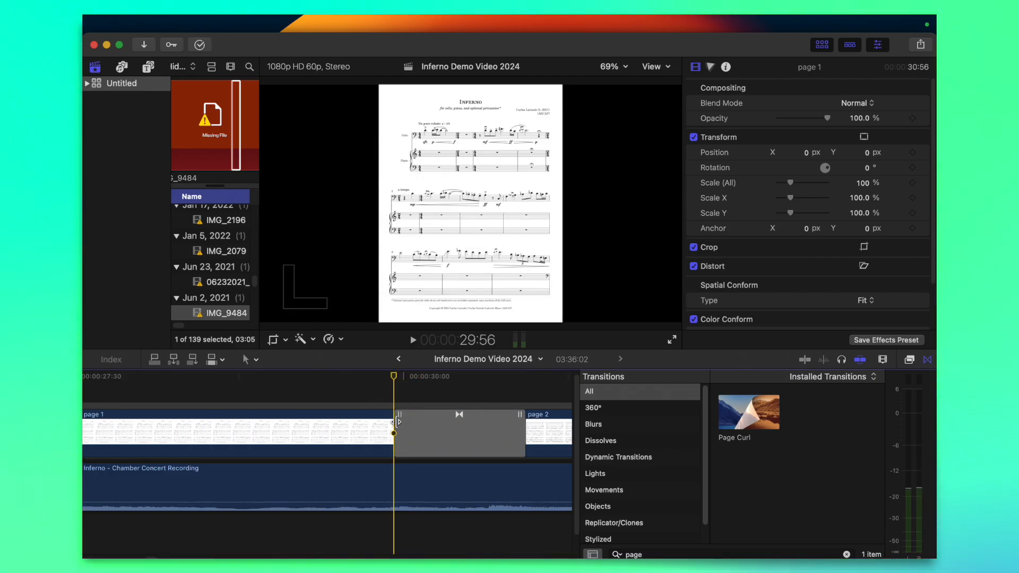
pyautogui.moveTo(397, 422); pyautogui.dragTo(431, 425)
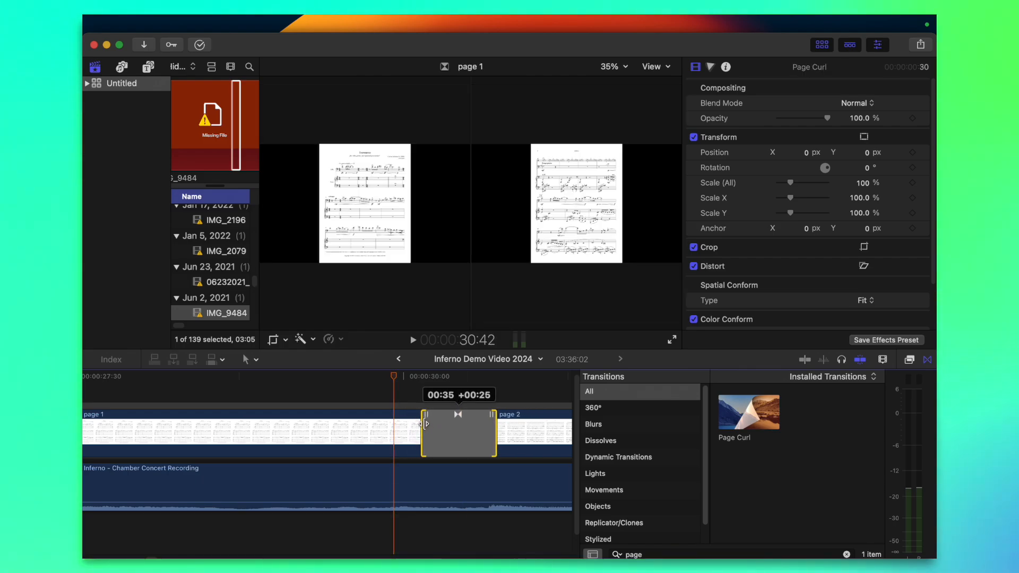
pyautogui.press('space')
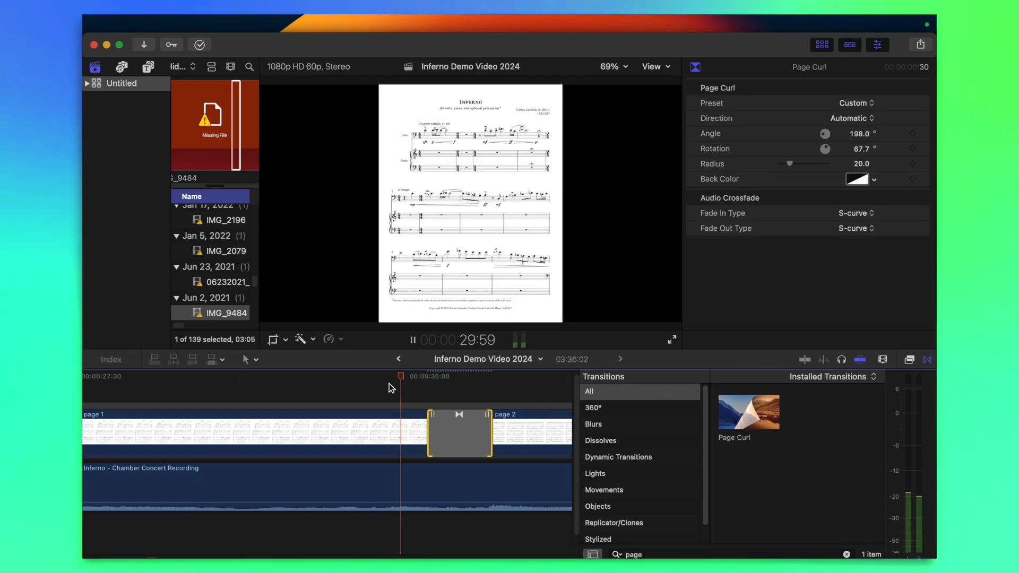
pyautogui.press('space')
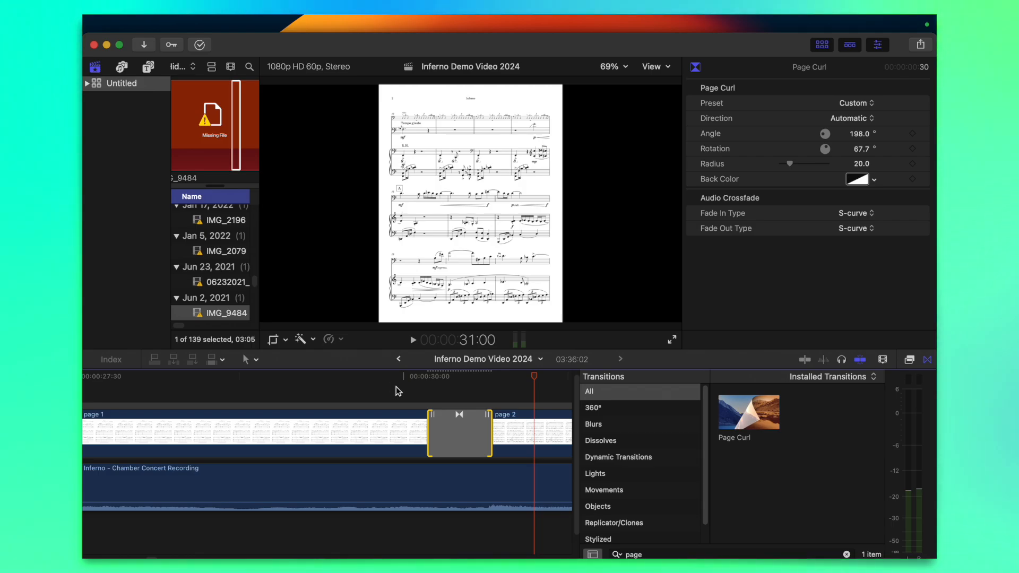
# Delete the existing Page Curl transition between the page 2 and page 3 clips
pyautogui.click(425, 391)
pyautogui.press('super+minus')
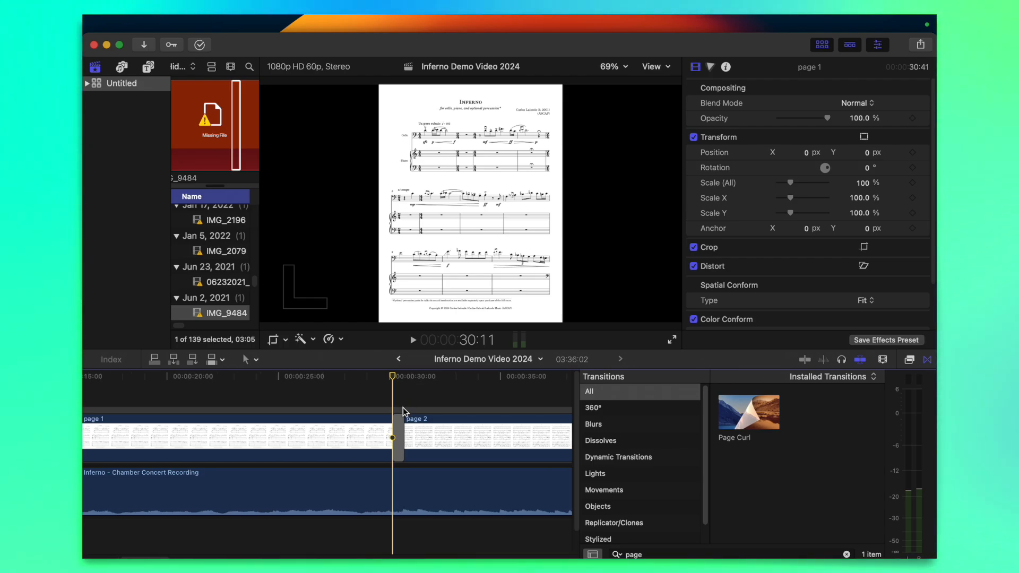
pyautogui.click(400, 422)
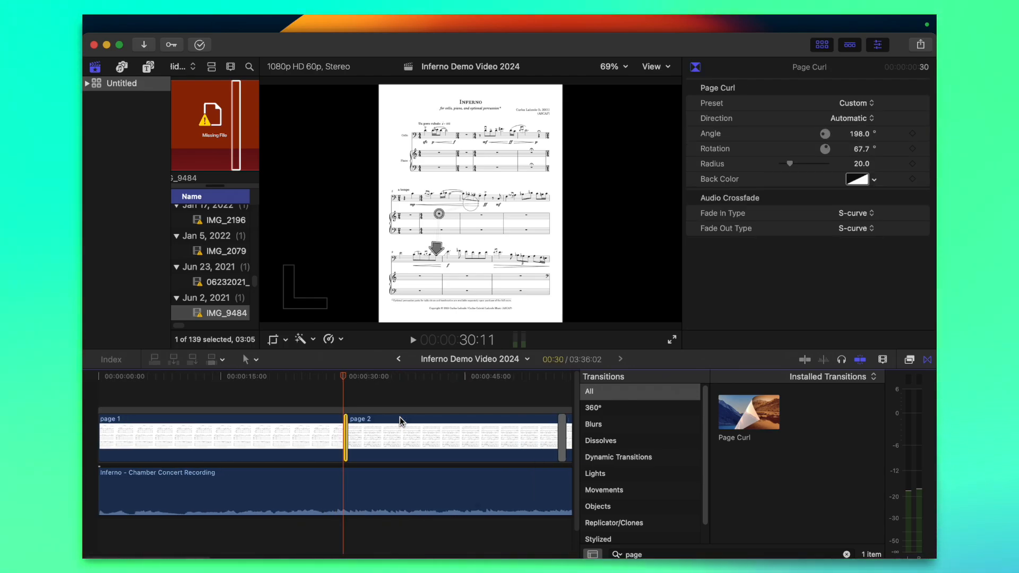
pyautogui.hscroll(5, 412, 424)
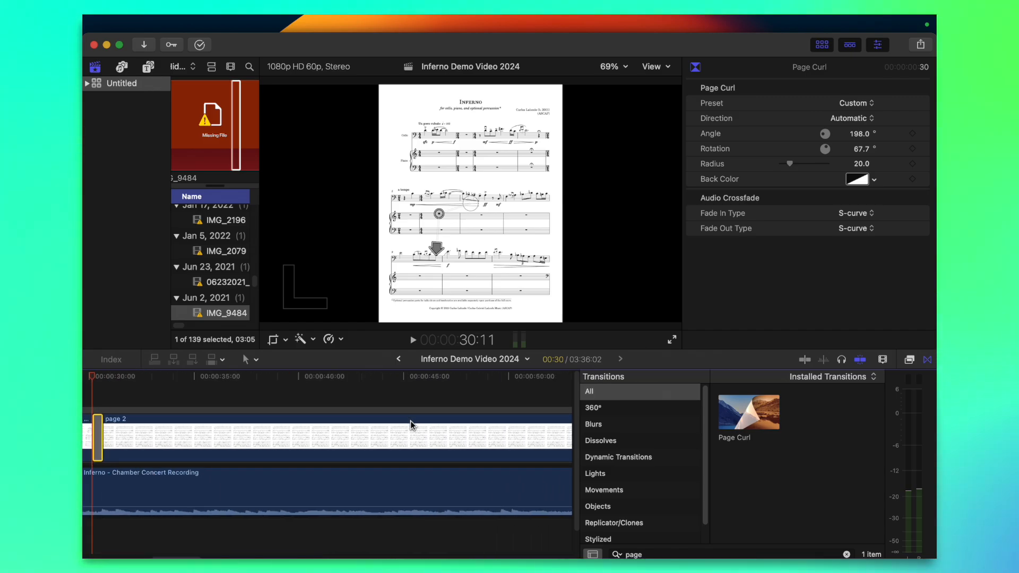
pyautogui.press('super+minus')
pyautogui.press('super+minus')
pyautogui.click(257, 436)
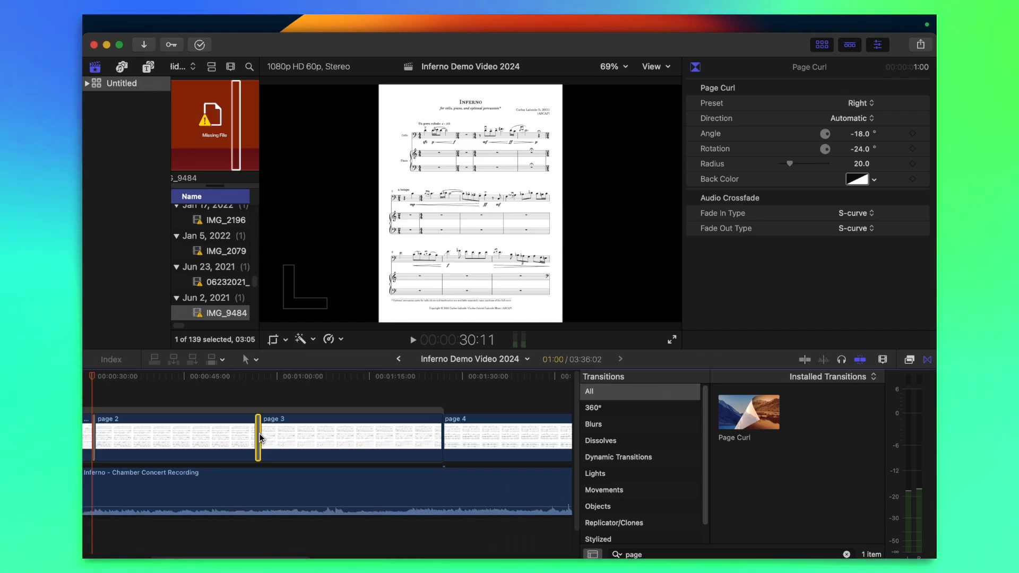
pyautogui.press('Delete')
# Clear the transition search, try a Cross Dissolve between pages 2 and 3, and play it back
pyautogui.click(262, 435)
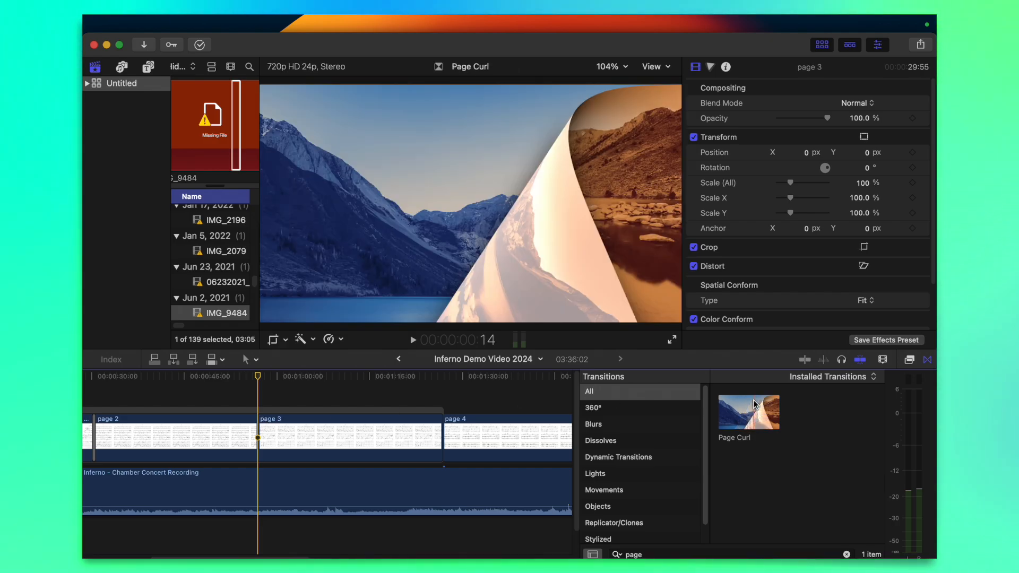
pyautogui.click(847, 555)
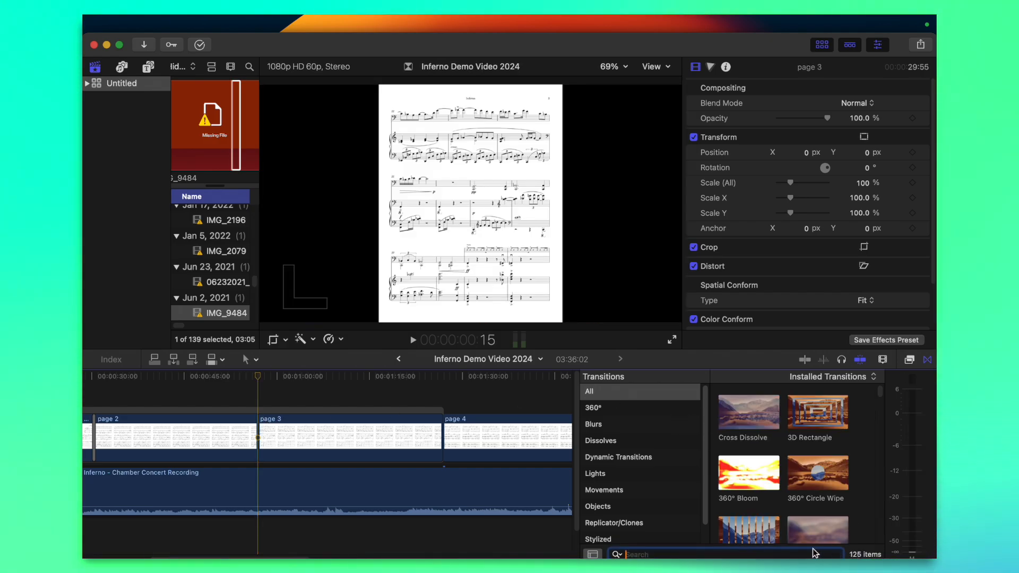
pyautogui.moveTo(756, 426)
pyautogui.mouseDown()
pyautogui.moveTo(227, 433)
pyautogui.moveTo(250, 442)
pyautogui.mouseUp()
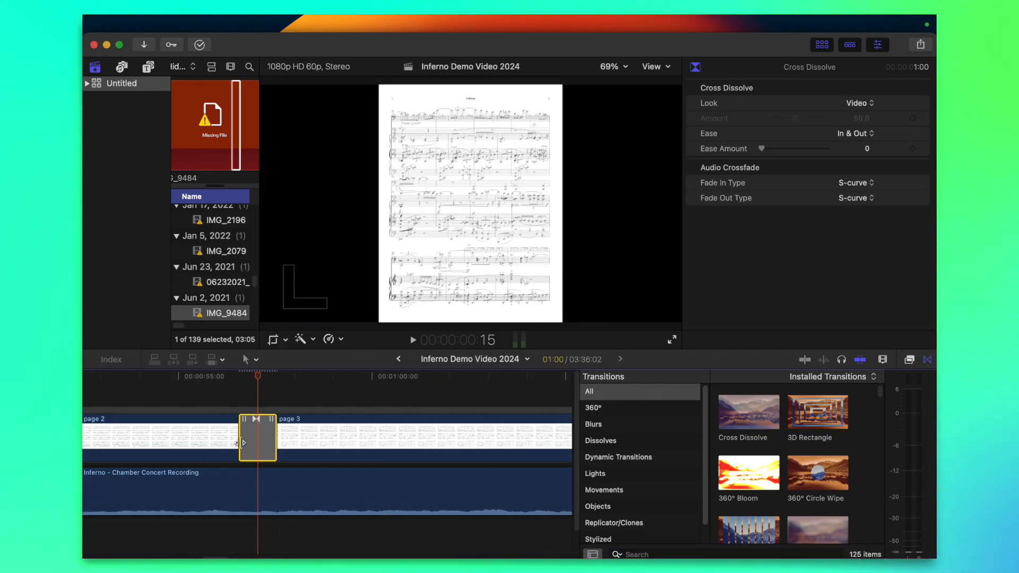
pyautogui.click(189, 376)
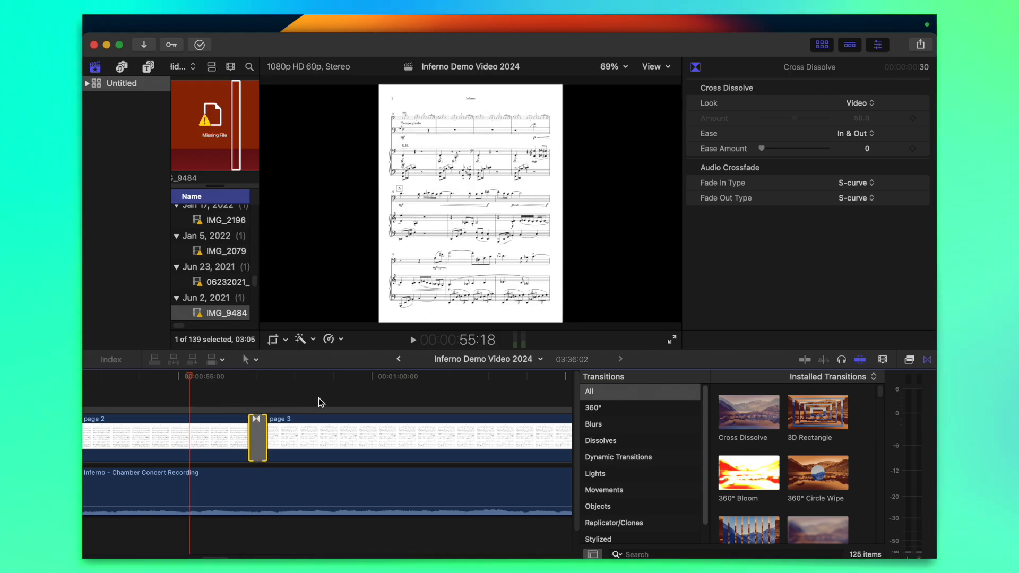
pyautogui.press('space')
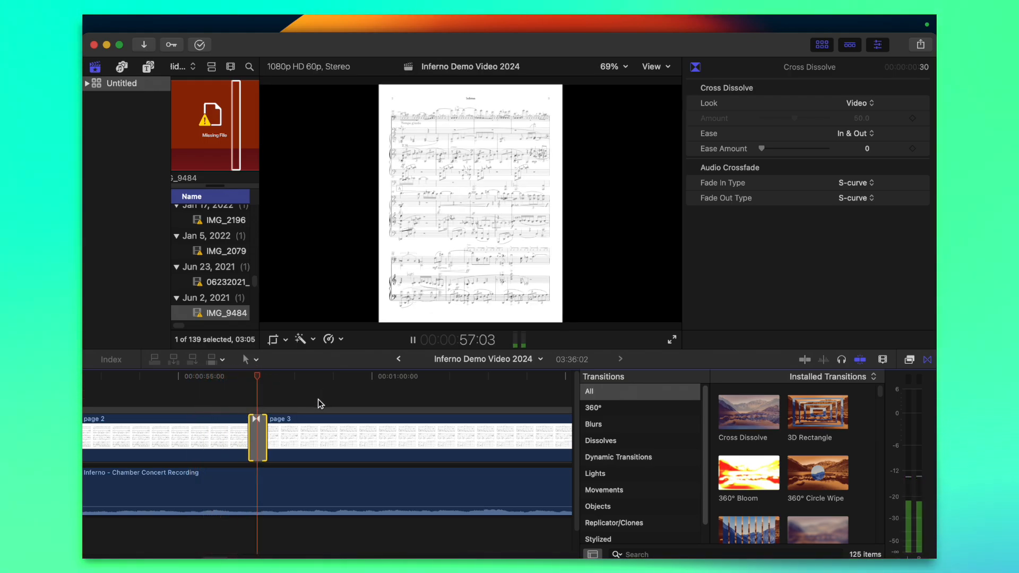
pyautogui.press('space')
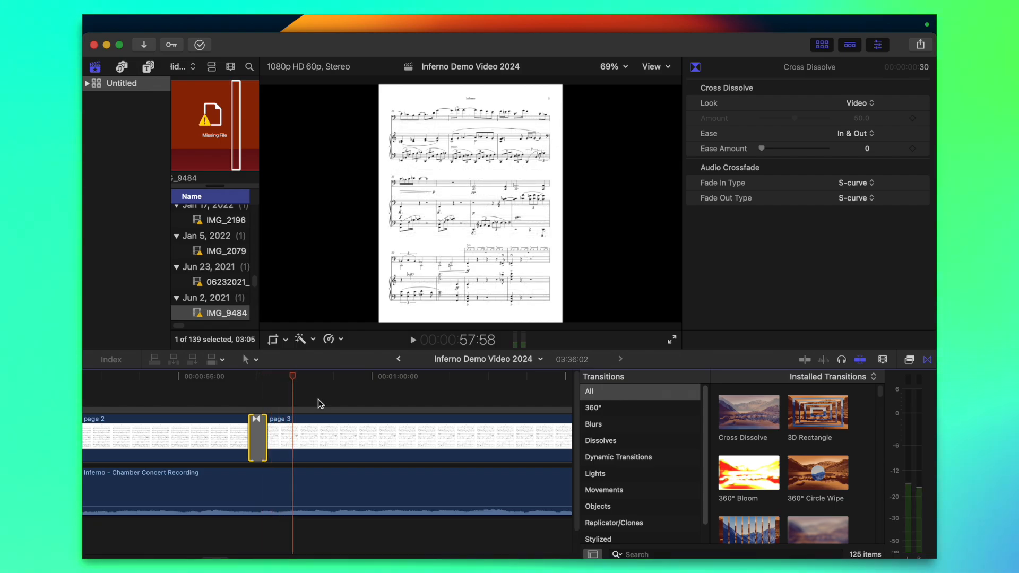
# Delete the Cross Dissolve between the page 2 and page 3 clips
pyautogui.click(261, 425)
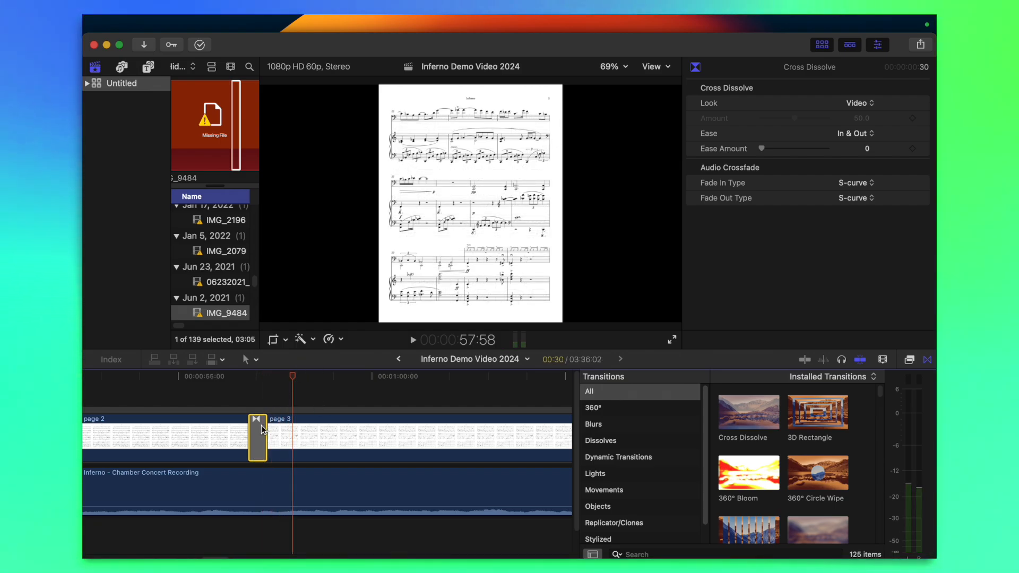
pyautogui.press('Delete')
pyautogui.press('super+minus')
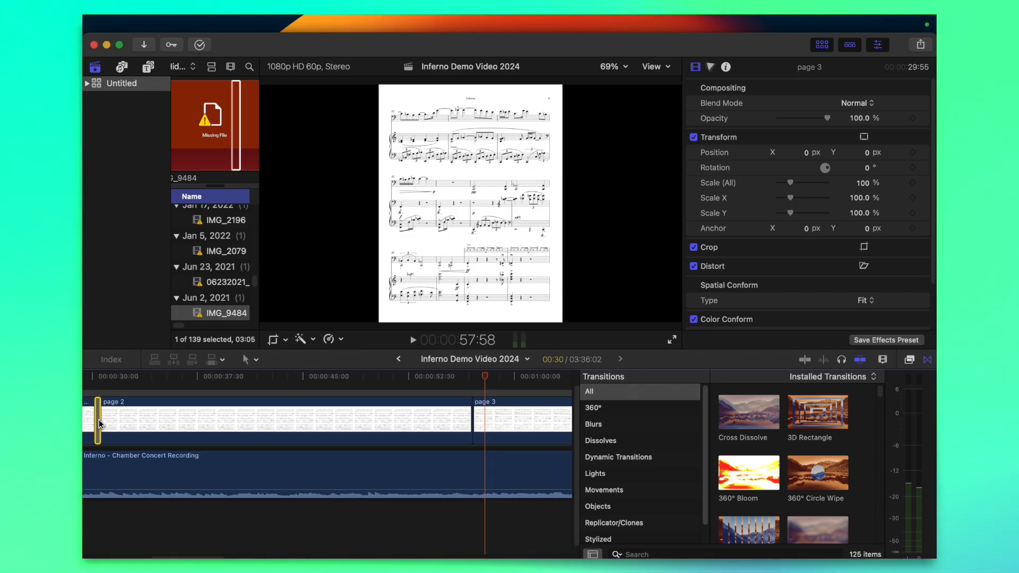
# Copy the customized 30-frame Page Curl between pages 1 and 2 to the cut between pages 2 and 3
pyautogui.click(99, 423)
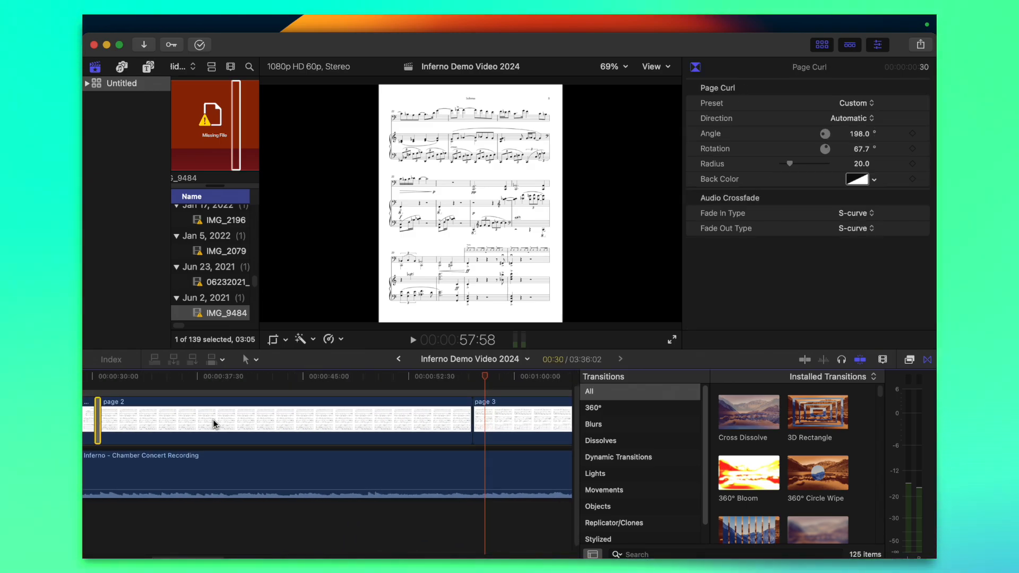
pyautogui.click(471, 447)
pyautogui.press('super+minus')
pyautogui.press('super+minus')
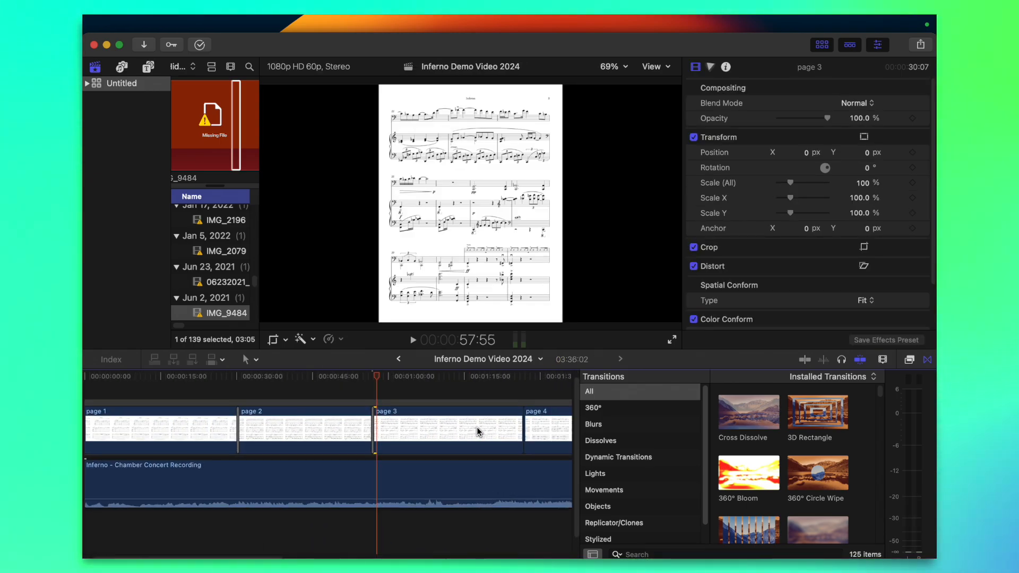
# Apply the same customized Page Curl to every remaining cut, from pages 3 and 4 through pages 8 and 9
pyautogui.click(528, 426)
pyautogui.hscroll(10, 537, 425)
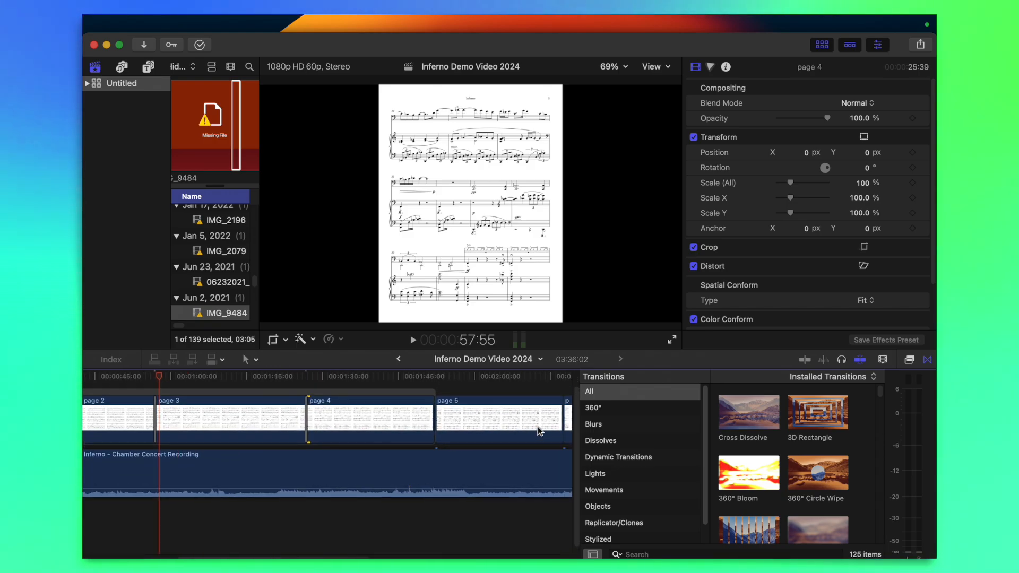
pyautogui.click(429, 416)
pyautogui.hscroll(5, 456, 416)
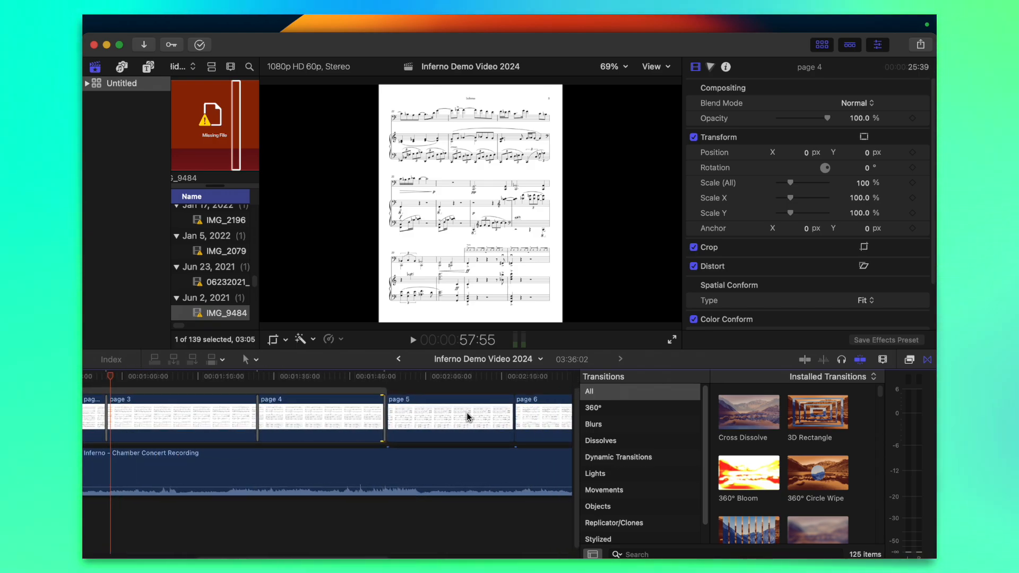
pyautogui.click(495, 417)
pyautogui.hscroll(5, 494, 416)
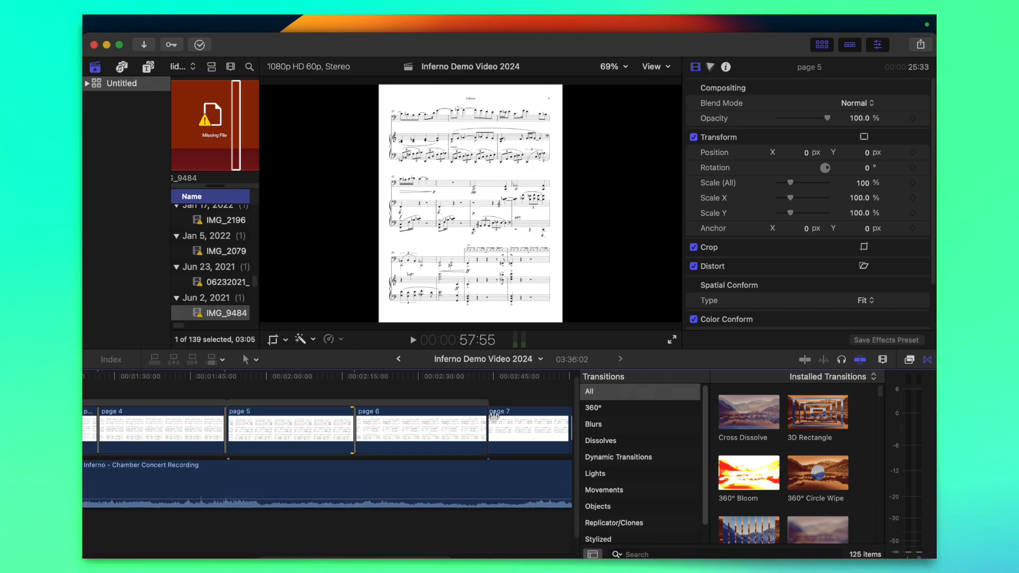
pyautogui.hscroll(5, 485, 420)
pyautogui.click(483, 420)
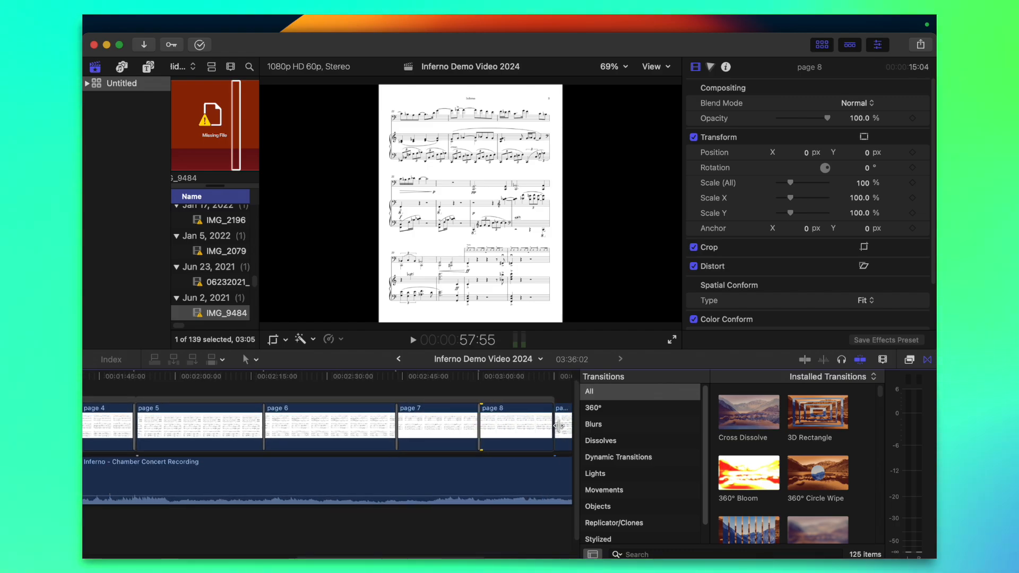
pyautogui.moveTo(554, 426); pyautogui.dragTo(555, 426)
pyautogui.hscroll(5, 555, 429)
pyautogui.hscroll(-4, 552, 428)
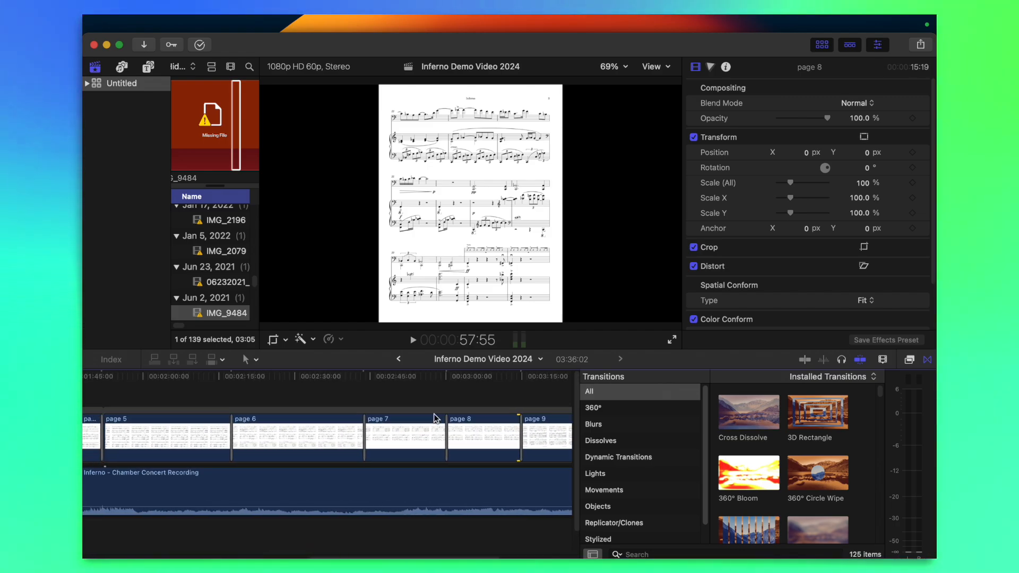
# Play the page turns between pages 6 and 7, 7 and 8, and 8 and 9 to check them
pyautogui.click(359, 395)
pyautogui.press('space')
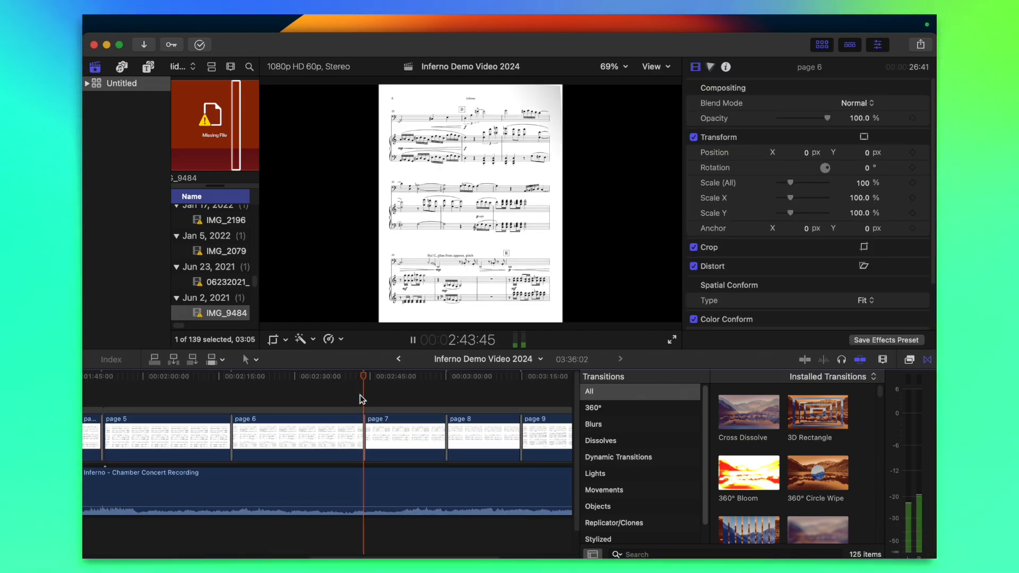
pyautogui.click(443, 388)
pyautogui.click(521, 400)
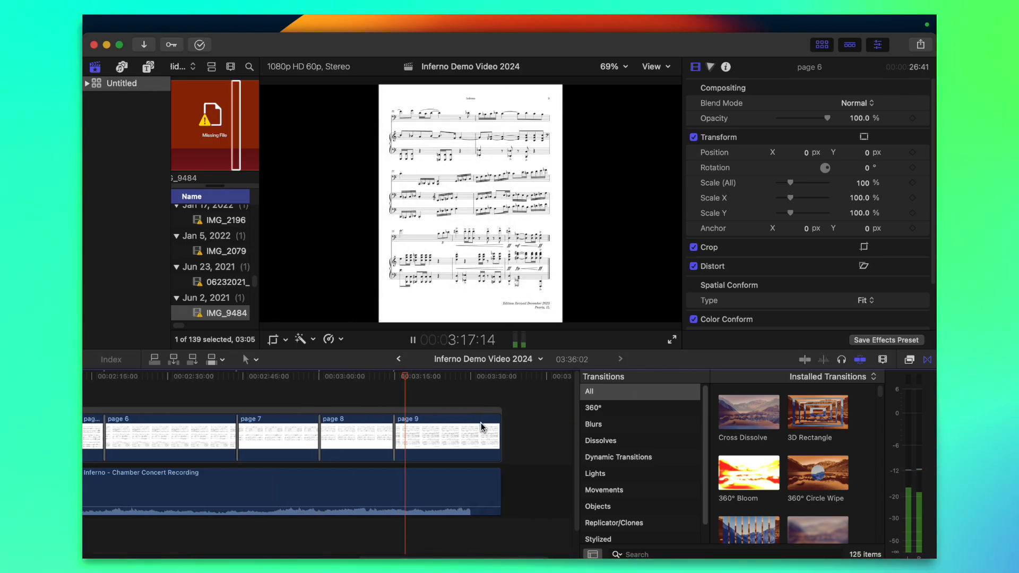
pyautogui.click(468, 396)
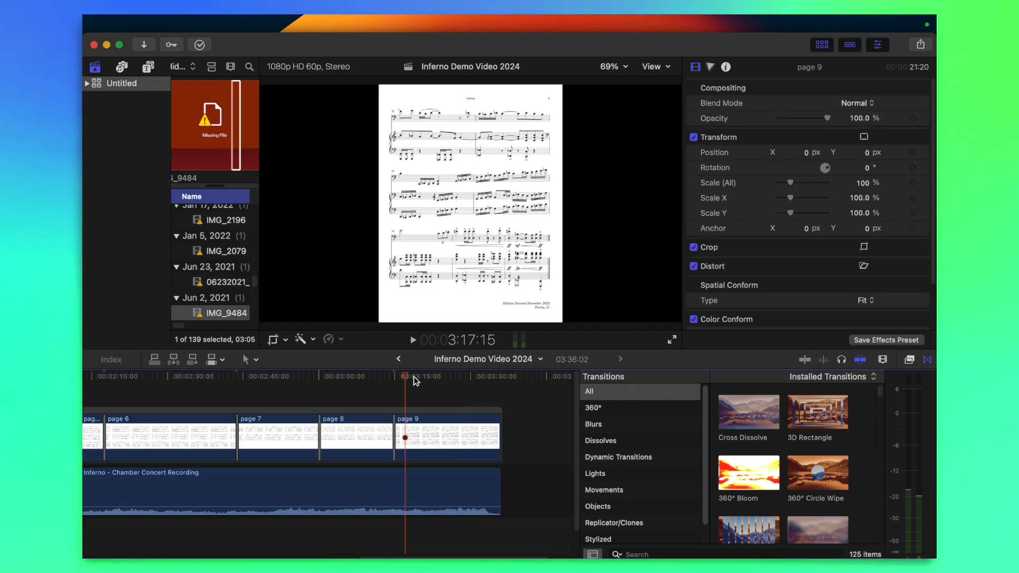
# Add a Cross Dissolve at the end of the page 9 clip with a duration of 2:13 and play the ending
pyautogui.moveTo(474, 379); pyautogui.dragTo(488, 407)
pyautogui.click(487, 425)
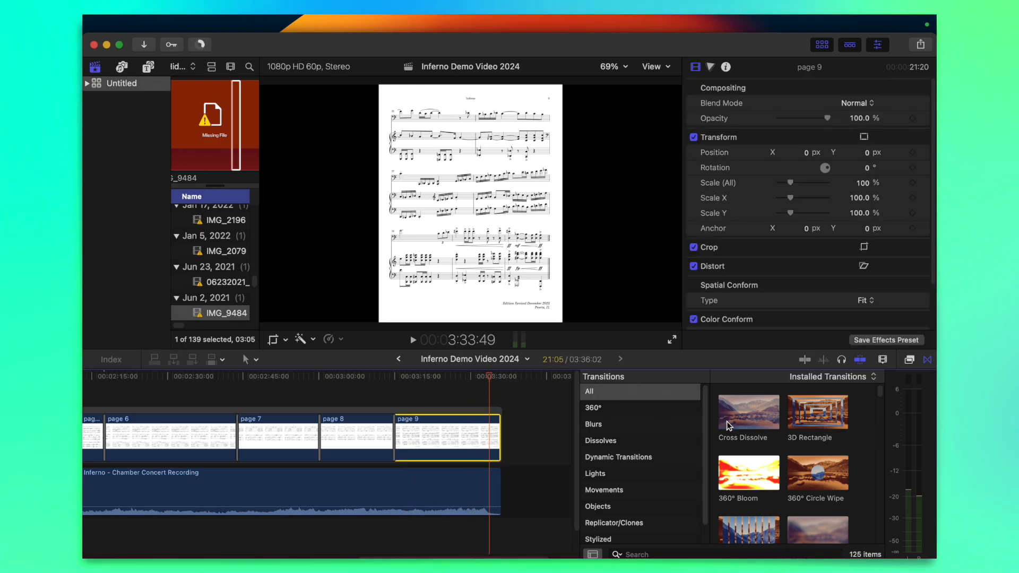
pyautogui.moveTo(725, 423); pyautogui.dragTo(489, 435)
pyautogui.press('super+equal')
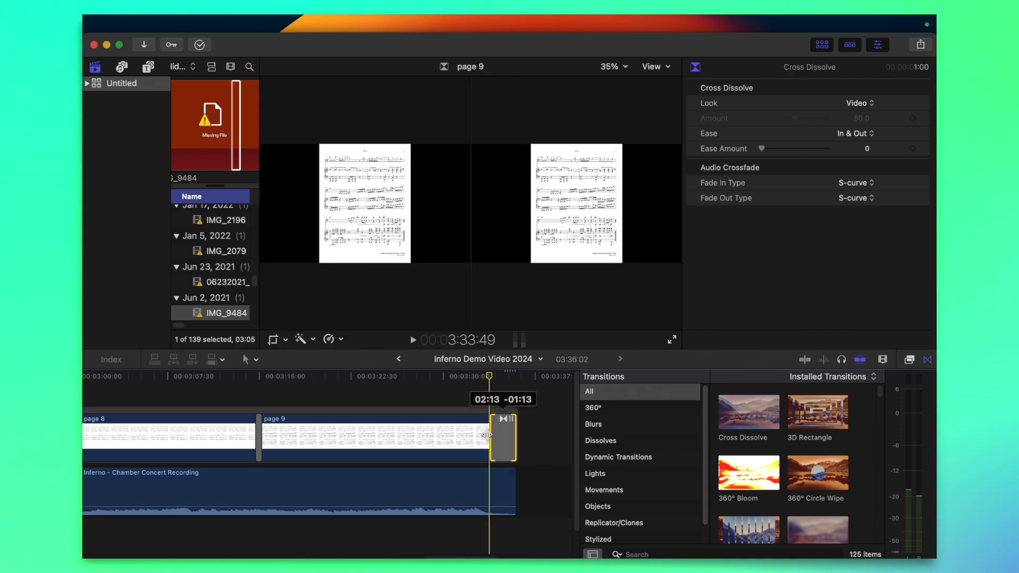
pyautogui.press('space')
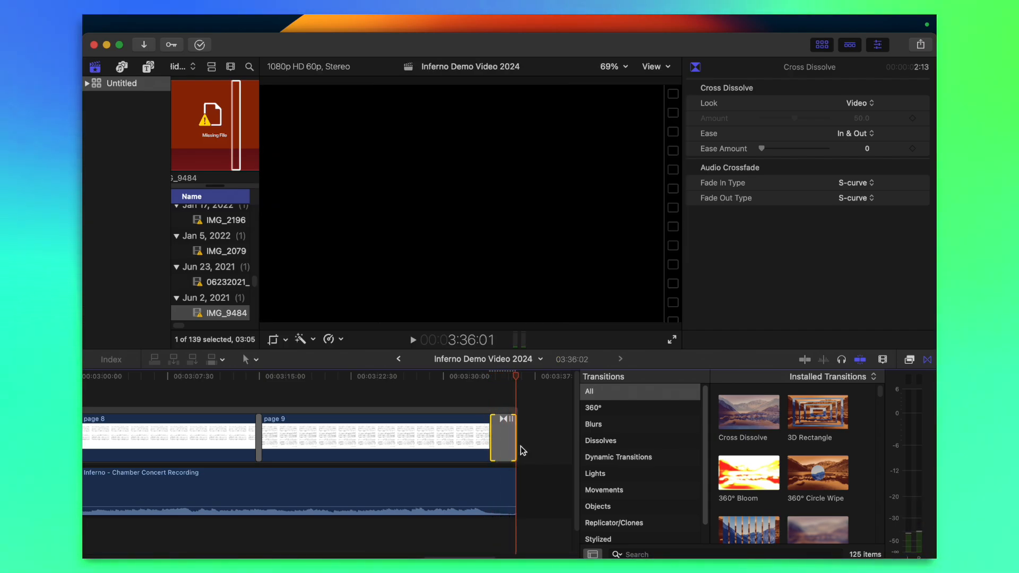
# Add Cross Dissolve transitions to the concert recording clip and play its fade-out at the end
pyautogui.scroll(-1, 521, 446)
pyautogui.click(498, 455)
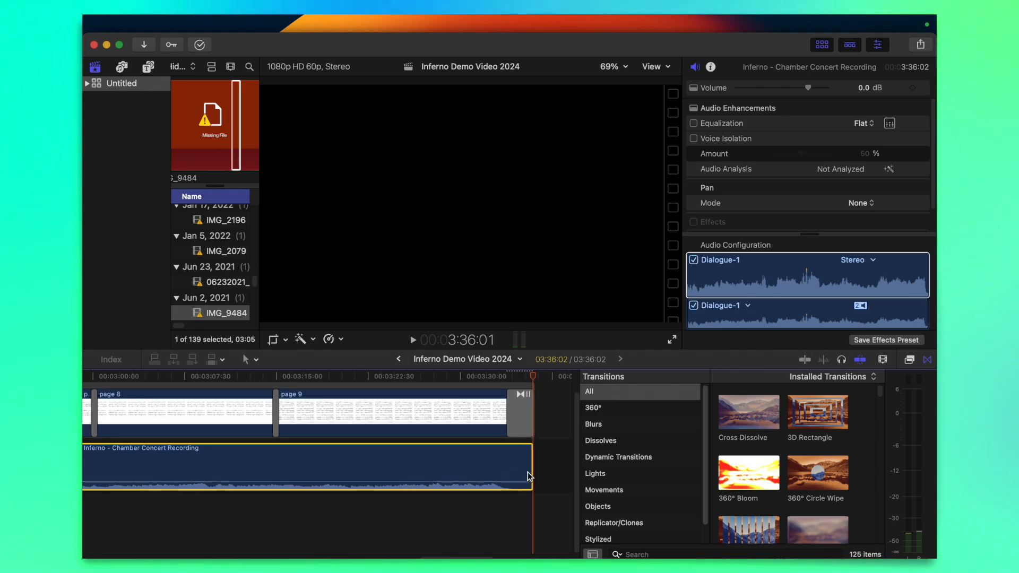
pyautogui.hscroll(-1, 513, 456)
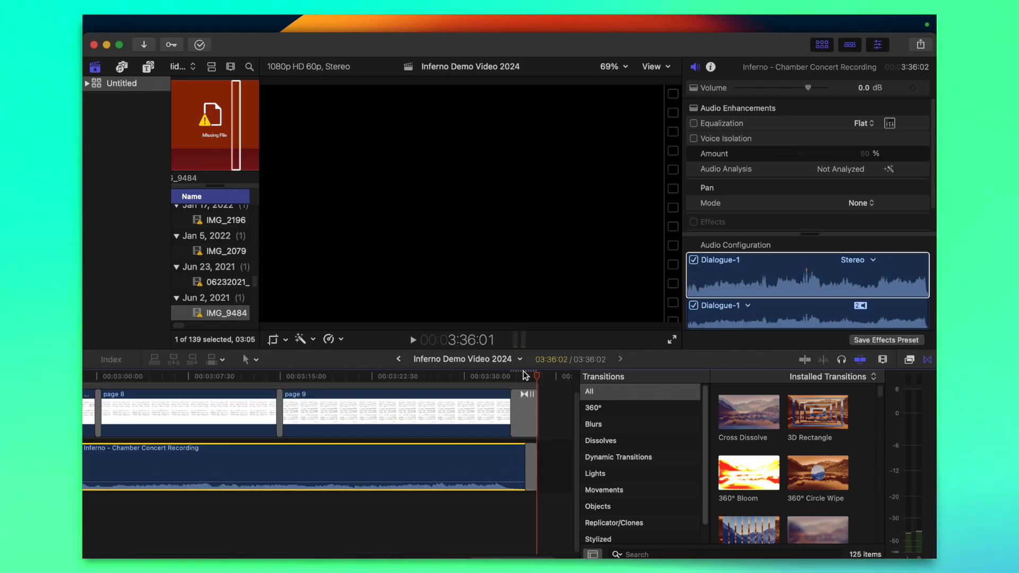
pyautogui.press('space')
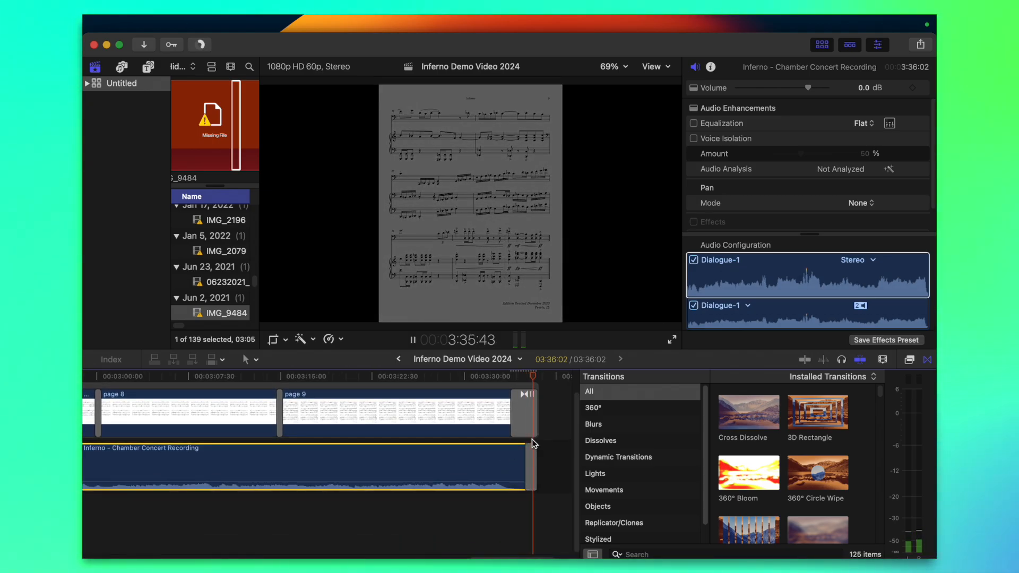
# Add a one-second Cross Dissolve at the start of the page 1 clip and play the opening
pyautogui.hscroll(-20, 511, 482)
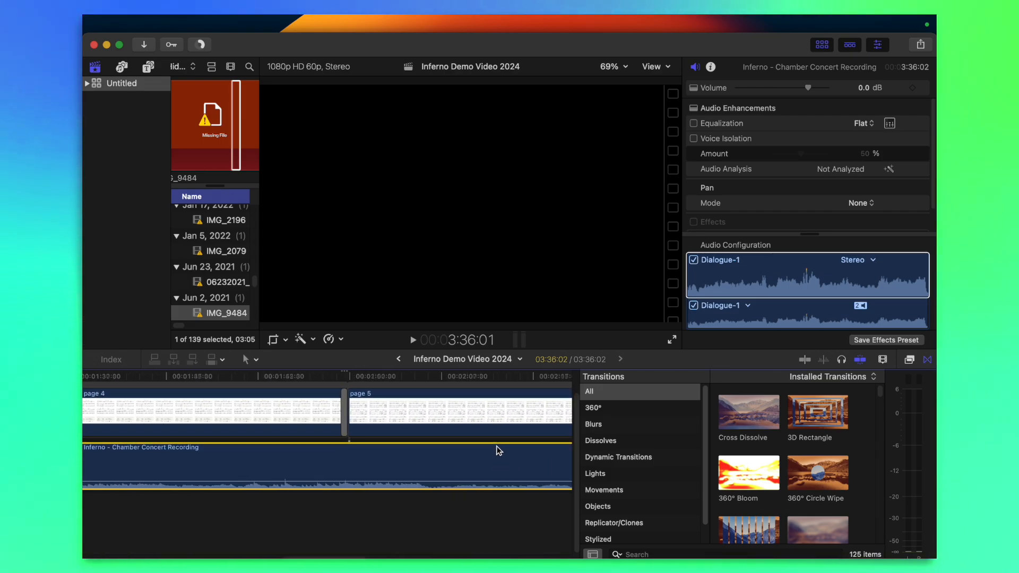
pyautogui.click(135, 403)
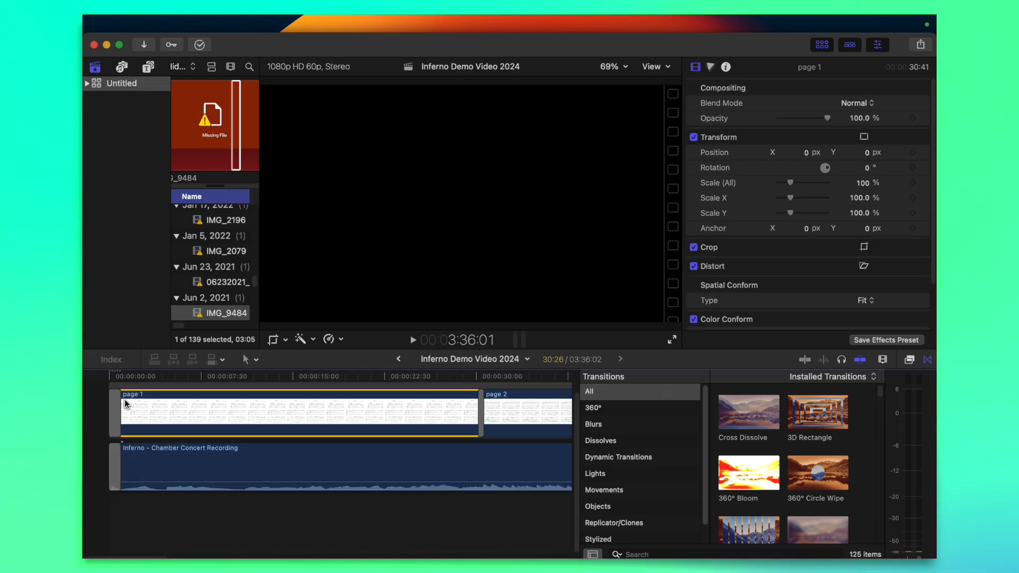
pyautogui.click(104, 381)
pyautogui.press('space')
pyautogui.press('space')
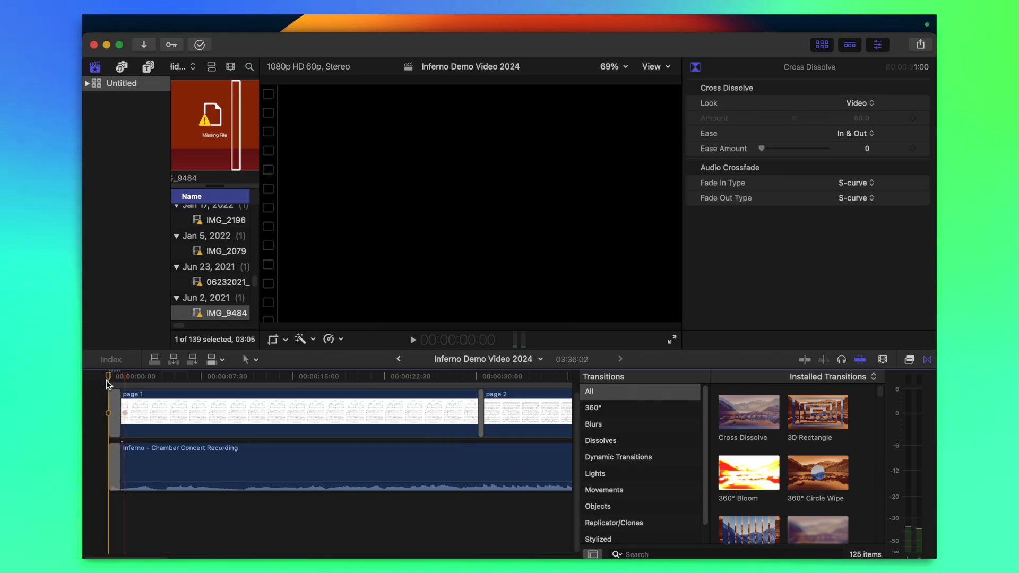
# Replay the opening and delete the transition at the start of the concert recording clip
pyautogui.press('space')
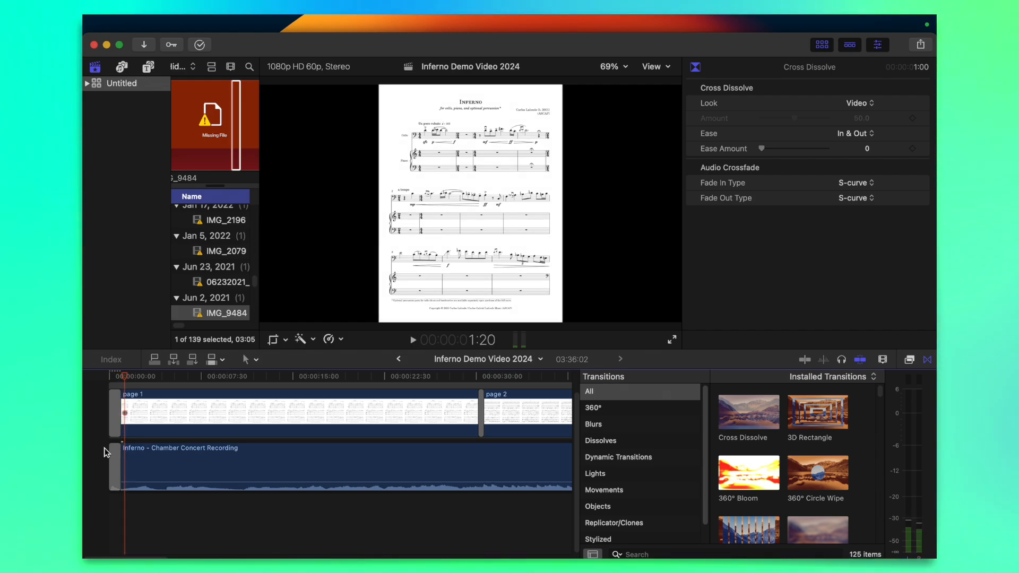
pyautogui.click(113, 451)
pyautogui.press('Delete')
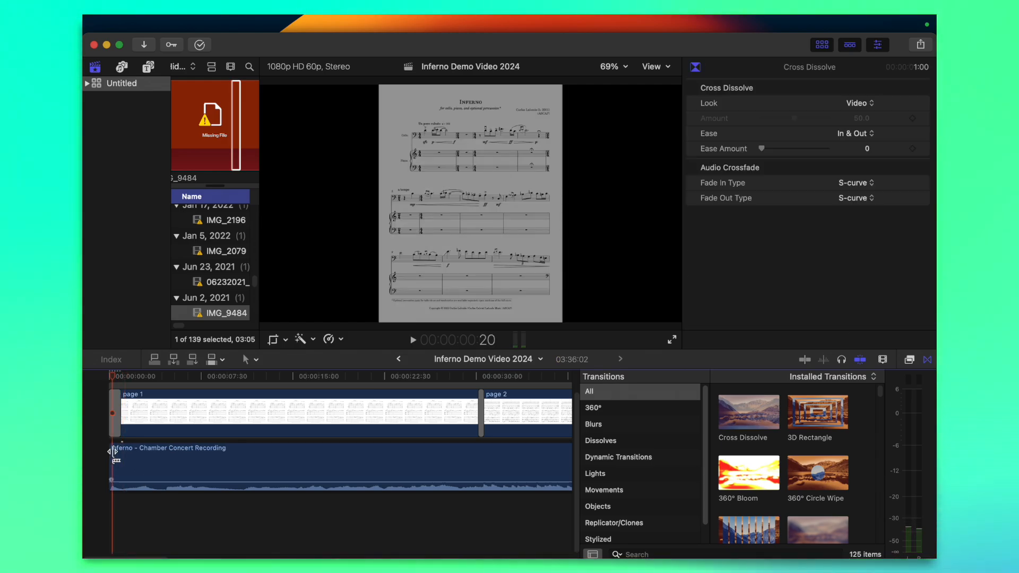
# Play the opening to check the page 1 fade-in with the start of the concert recording
pyautogui.press('space')
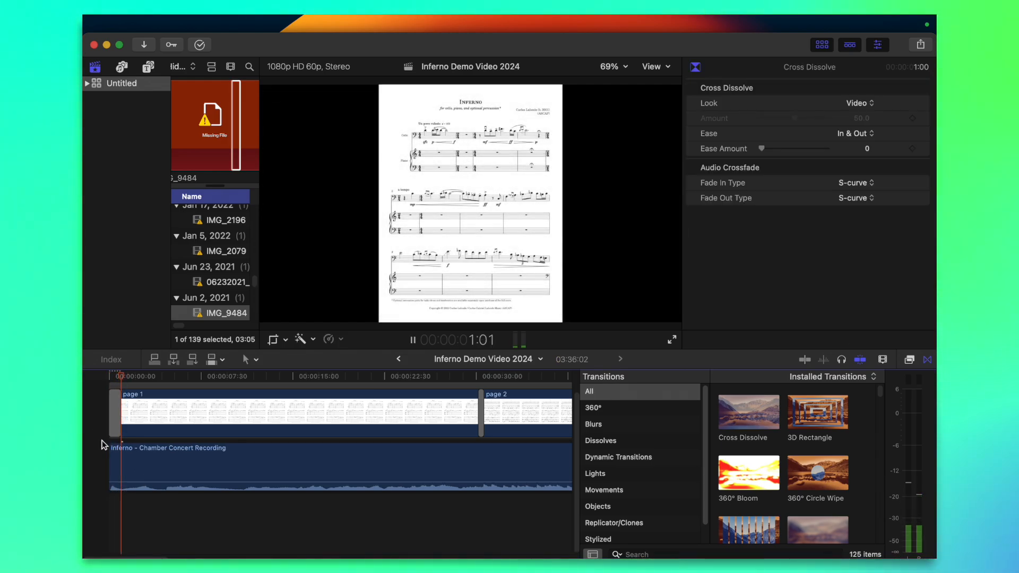
pyautogui.press('super+minus')
pyautogui.press('super+minus')
pyautogui.press('space')
pyautogui.click(185, 444)
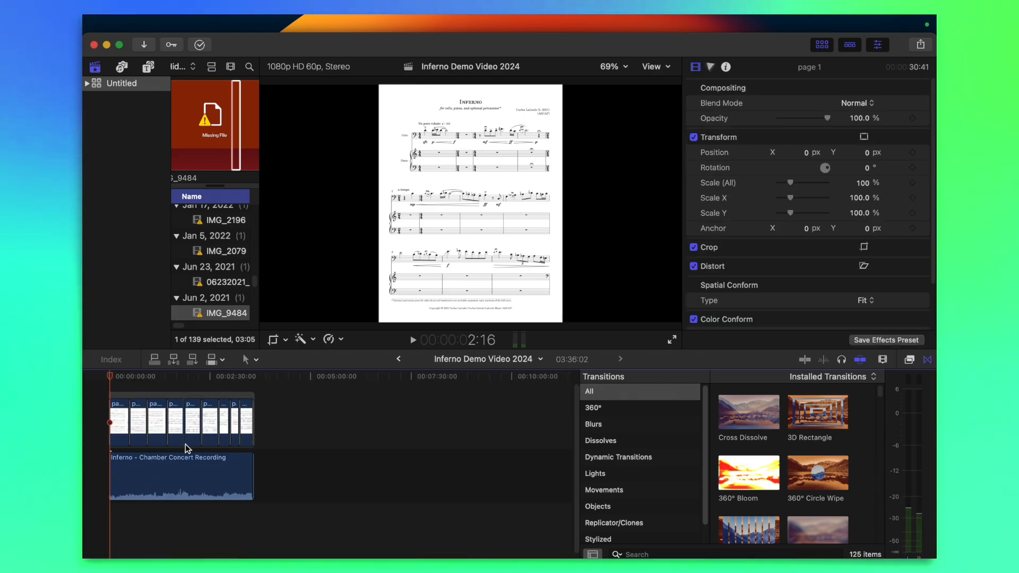
# Examine the arrangement of page clips and the concert recording along the whole timeline
pyautogui.press('super+equal')
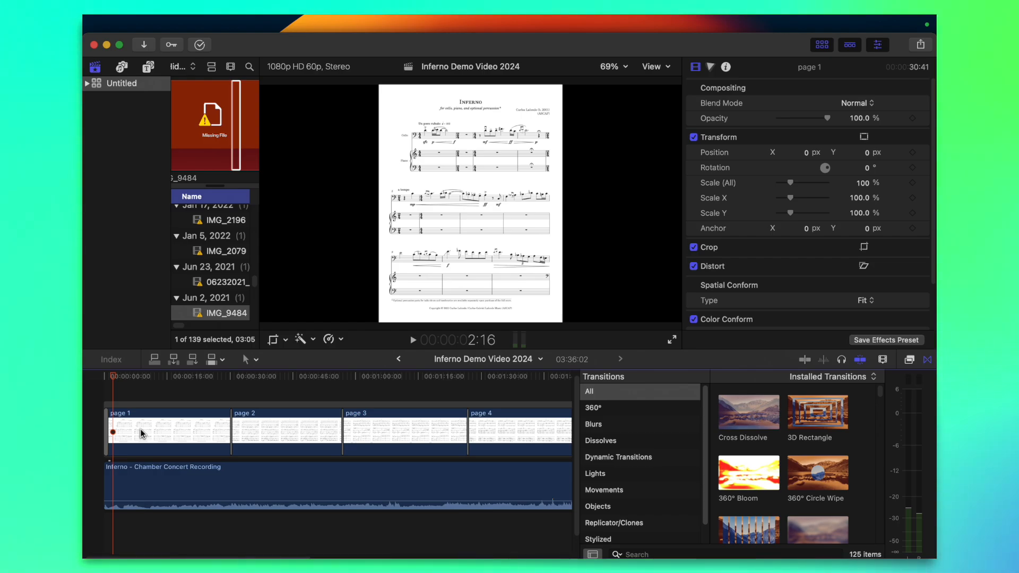
pyautogui.press('super+equal')
pyautogui.press('super+equal')
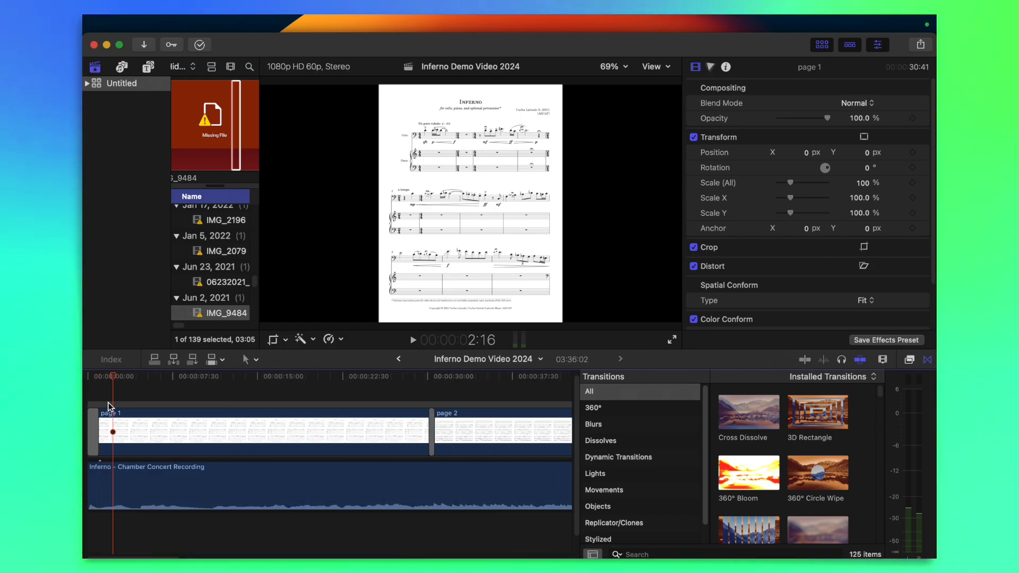
pyautogui.hscroll(1, 107, 407)
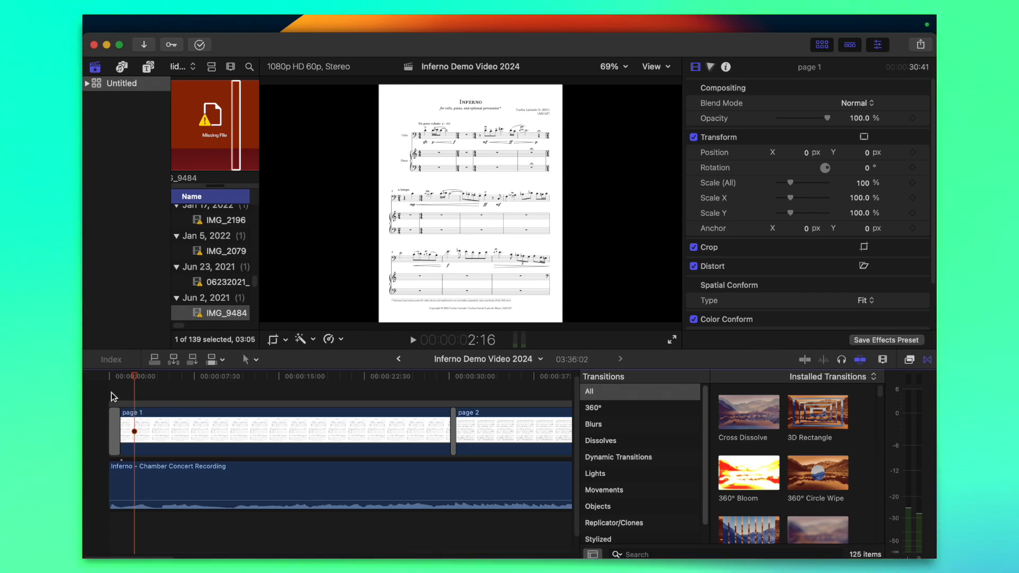
pyautogui.scroll(-8, 202, 409)
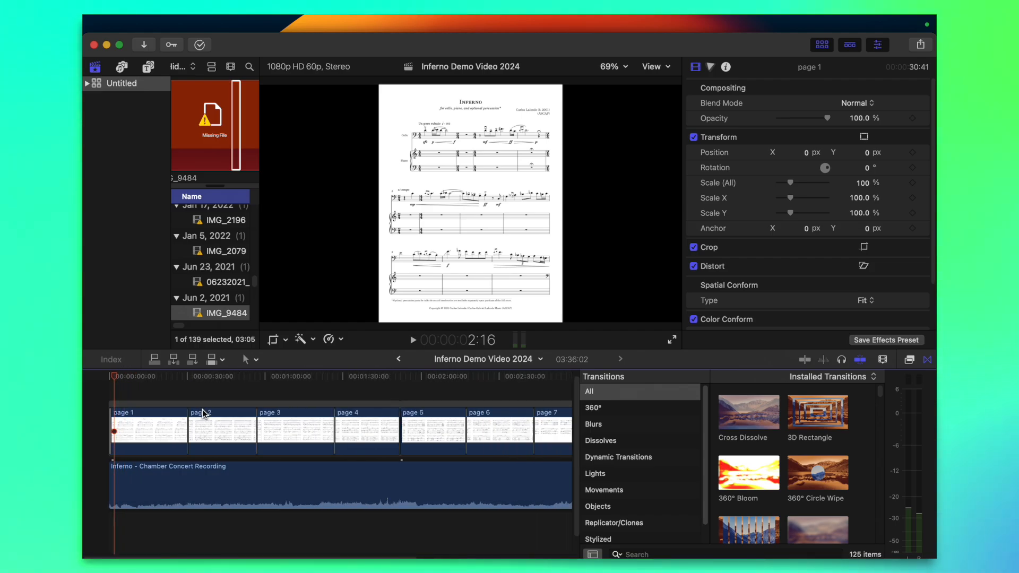
pyautogui.scroll(6, 308, 399)
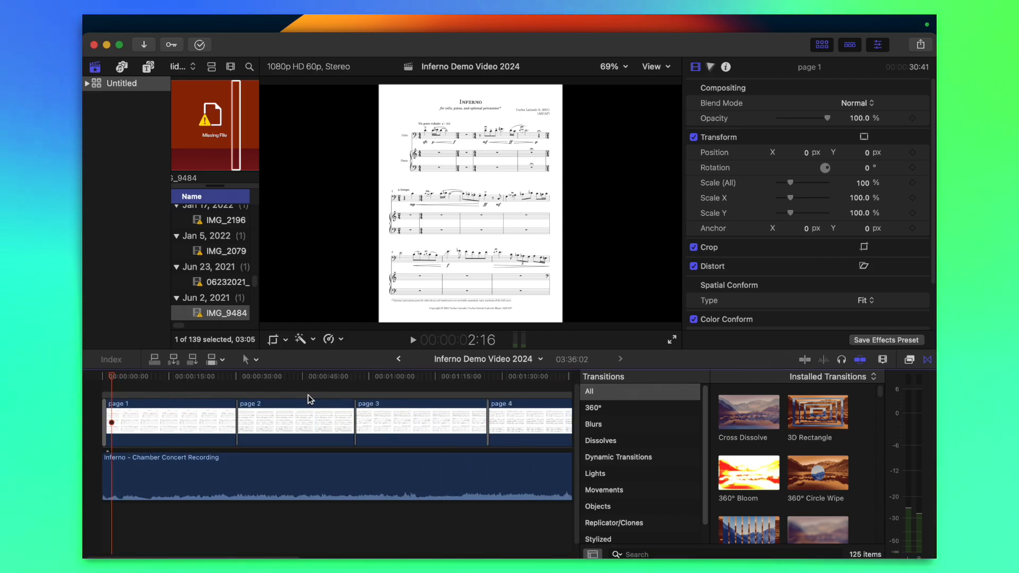
pyautogui.scroll(-4, 308, 398)
pyautogui.scroll(-3, 352, 386)
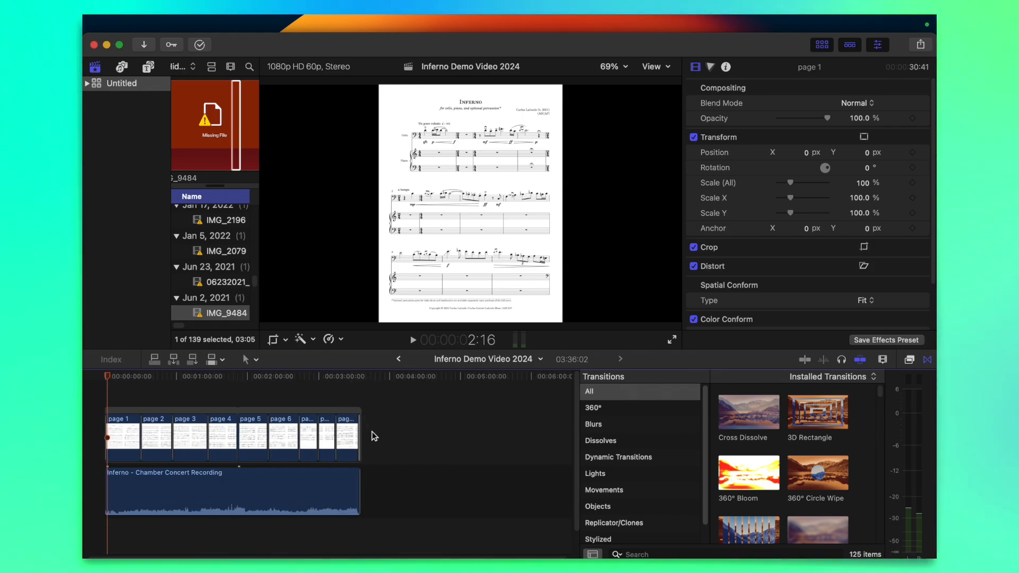
pyautogui.scroll(2, 331, 384)
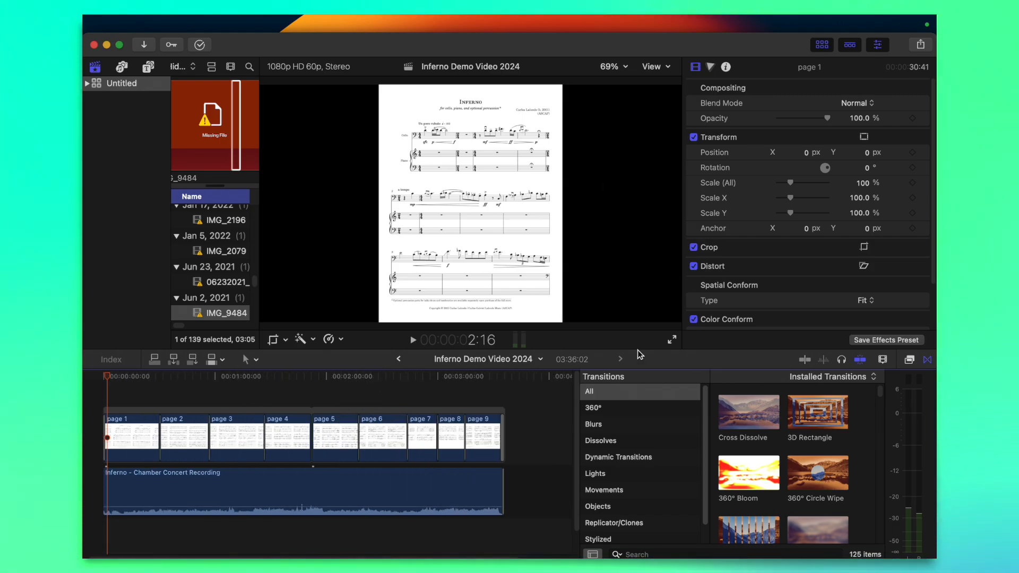
# Export the project for Social Platforms as Inferno Demo Video 2024.mov into the Demo Score Video 2024 folder and check the background tasks
pyautogui.click(914, 47)
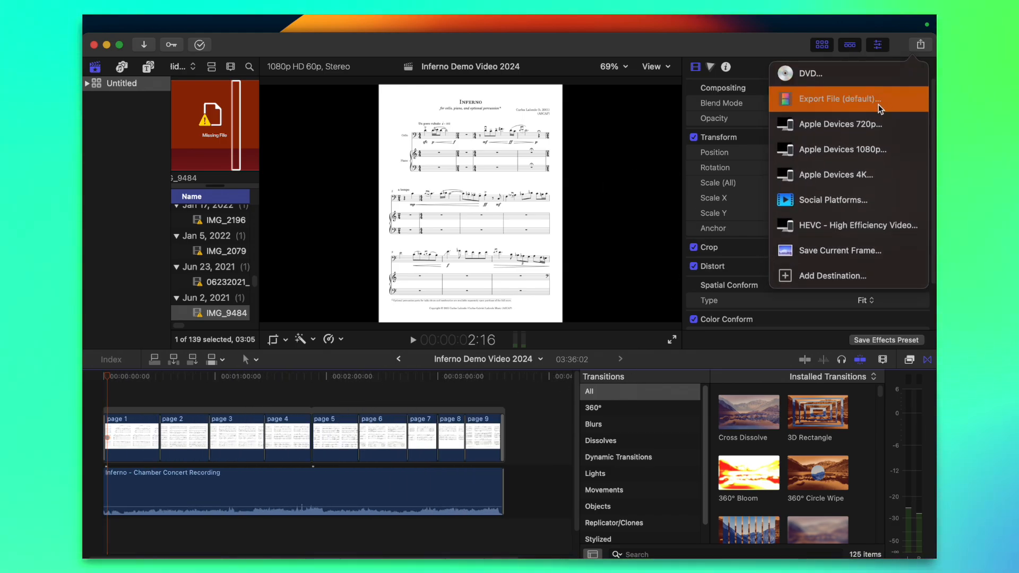
pyautogui.click(796, 201)
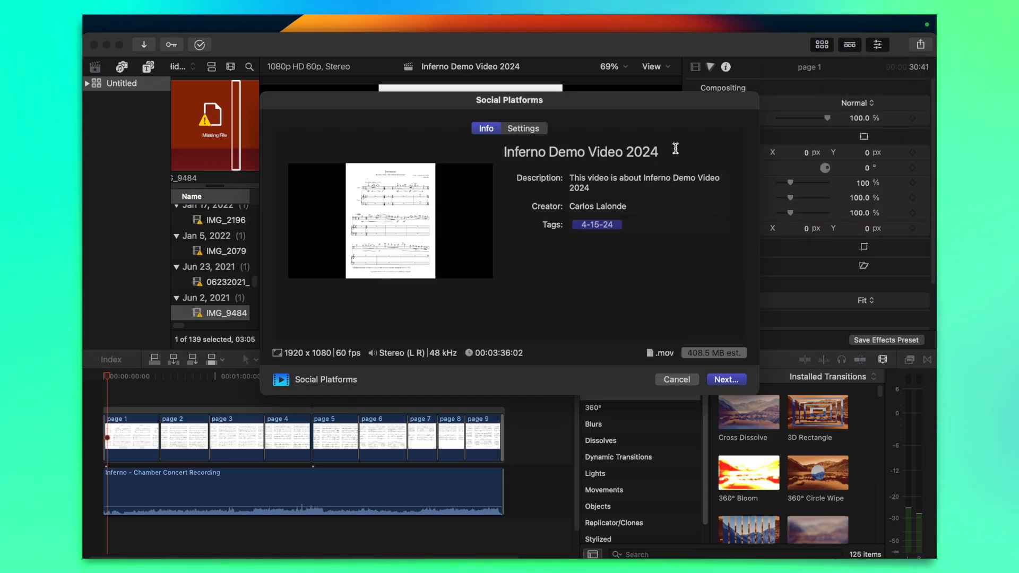
pyautogui.moveTo(669, 151); pyautogui.dragTo(614, 150)
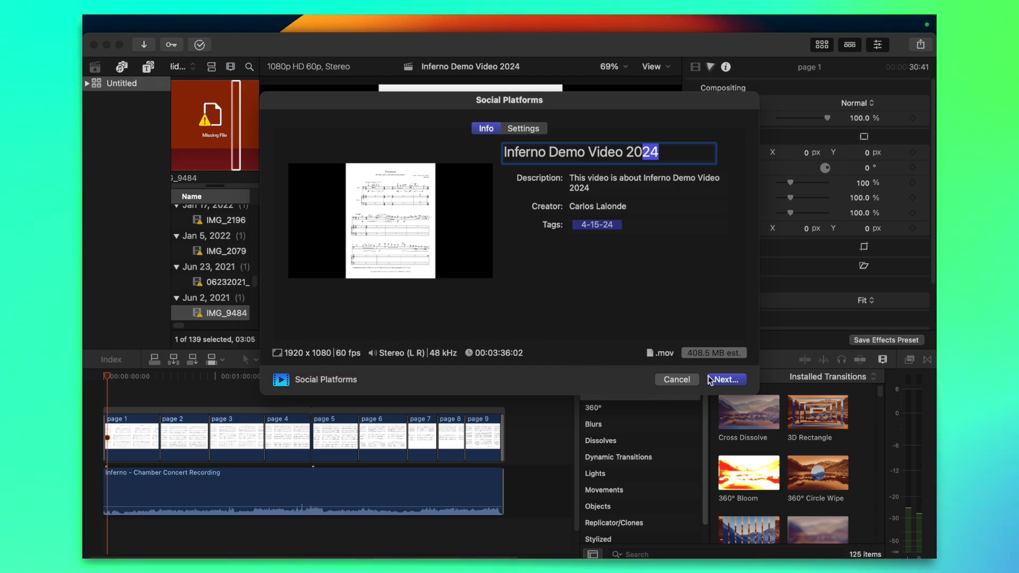
pyautogui.click(725, 379)
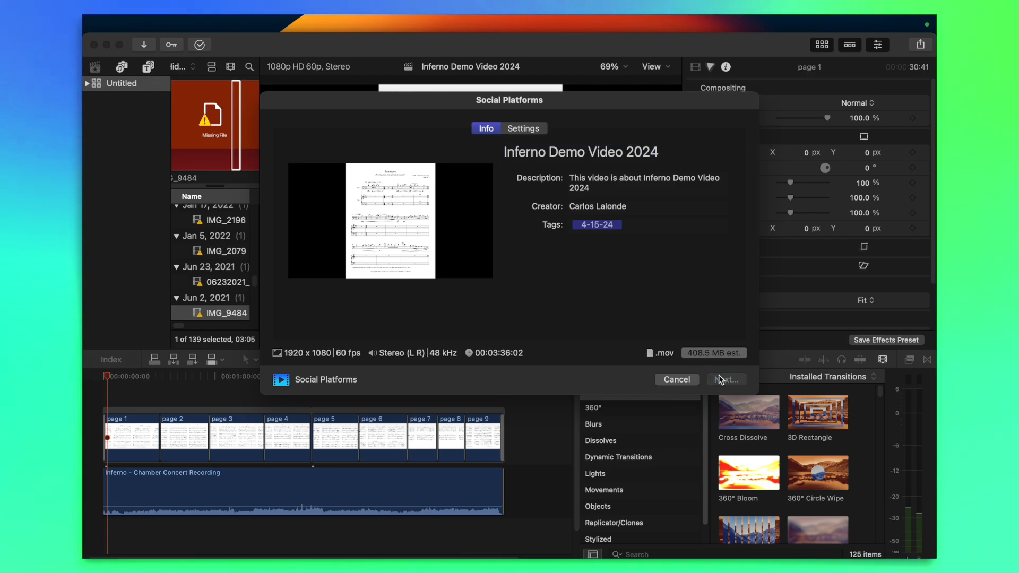
pyautogui.click(547, 148)
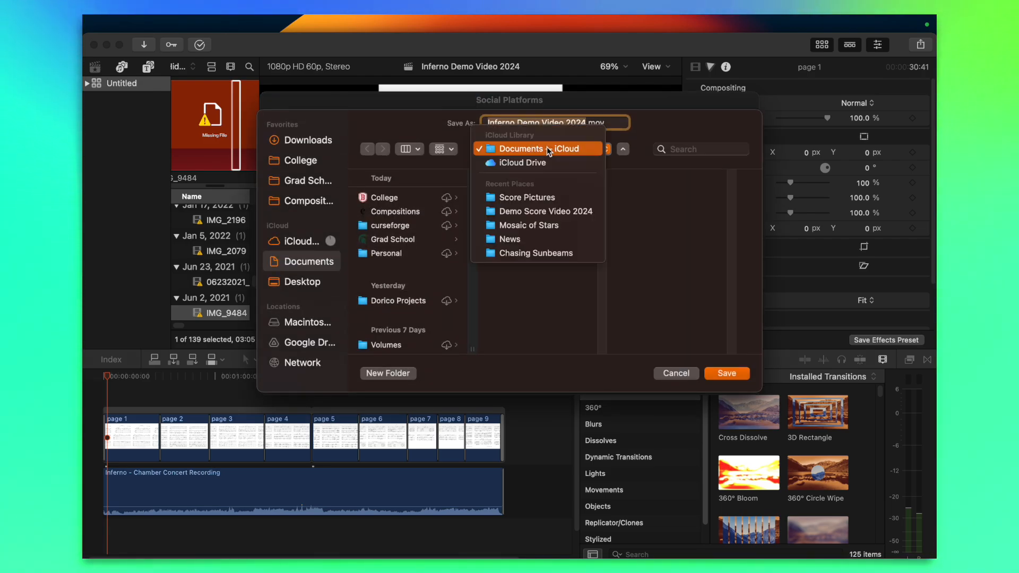
pyautogui.click(549, 208)
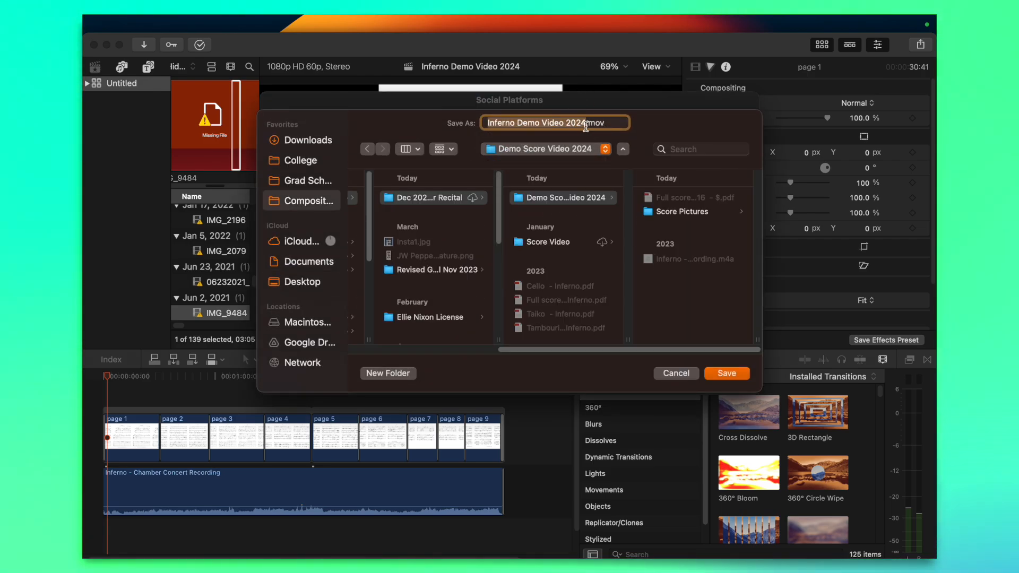
pyautogui.press('Return')
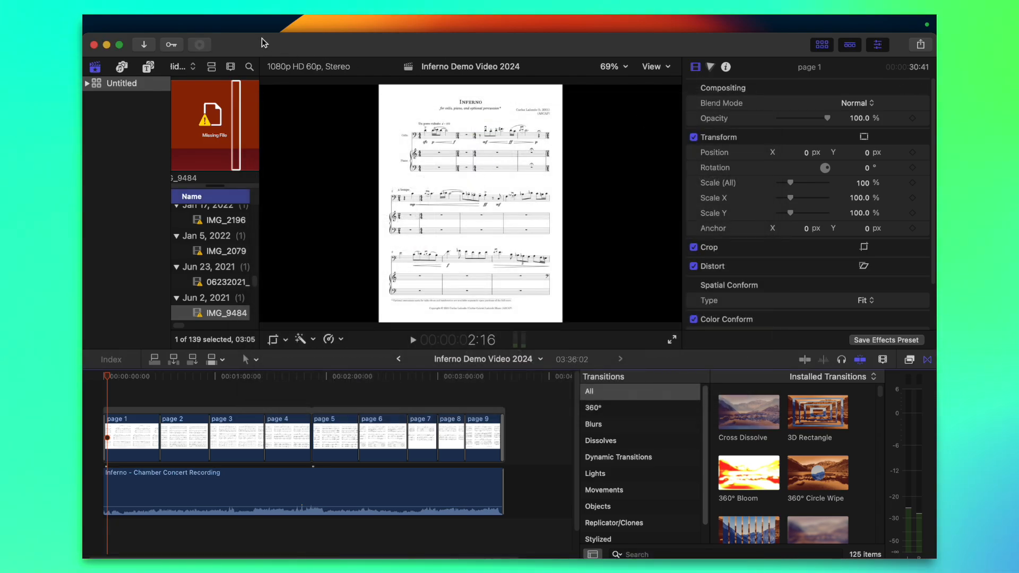
pyautogui.click(205, 45)
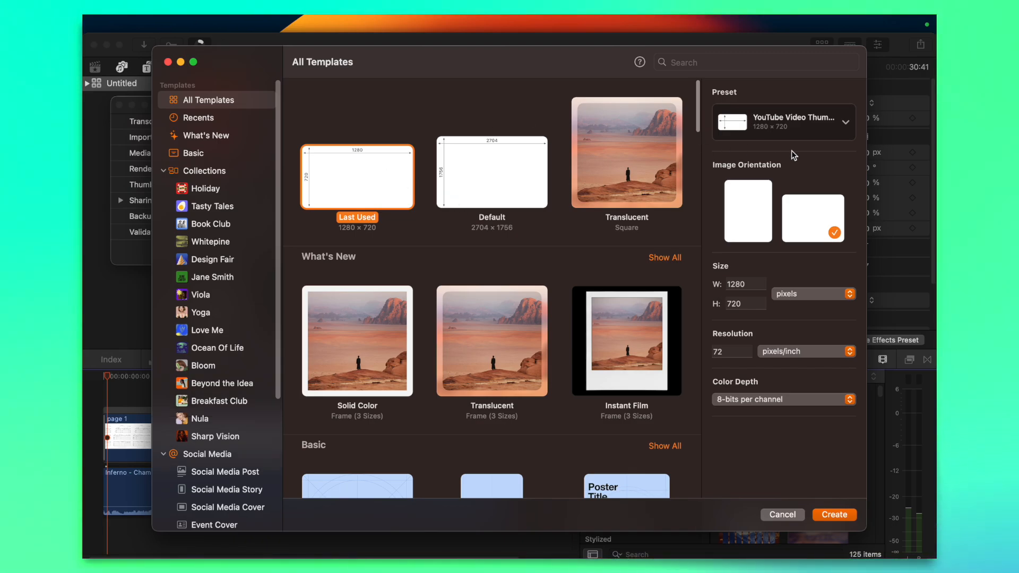
# In Pixelmator Pro, create a 1280 × 720 px document with the YouTube video thumbnail preset
pyautogui.doubleClick(381, 176)
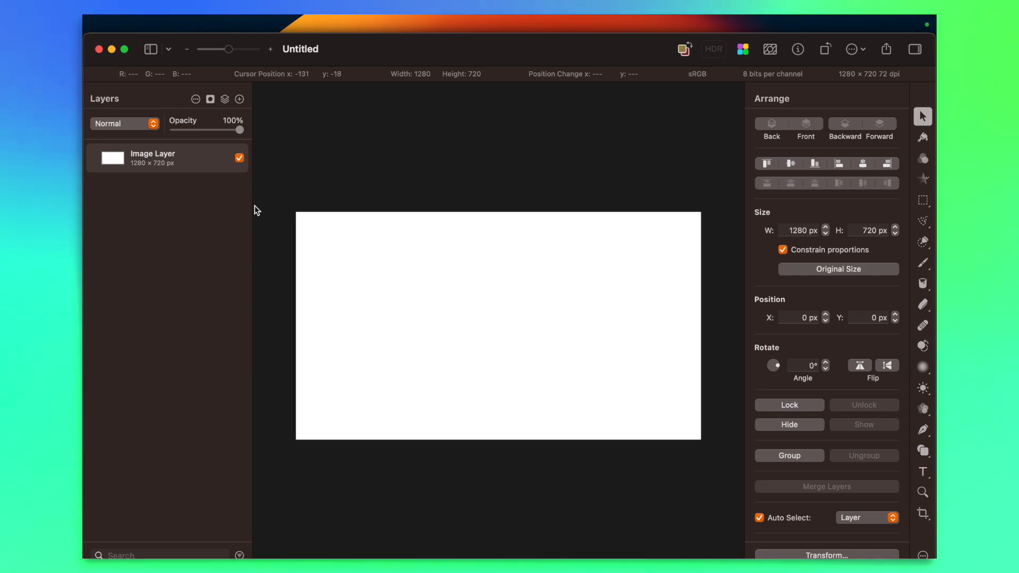
pyautogui.scroll(-5, 493, 249)
pyautogui.scroll(5, 504, 225)
pyautogui.scroll(-4, 504, 225)
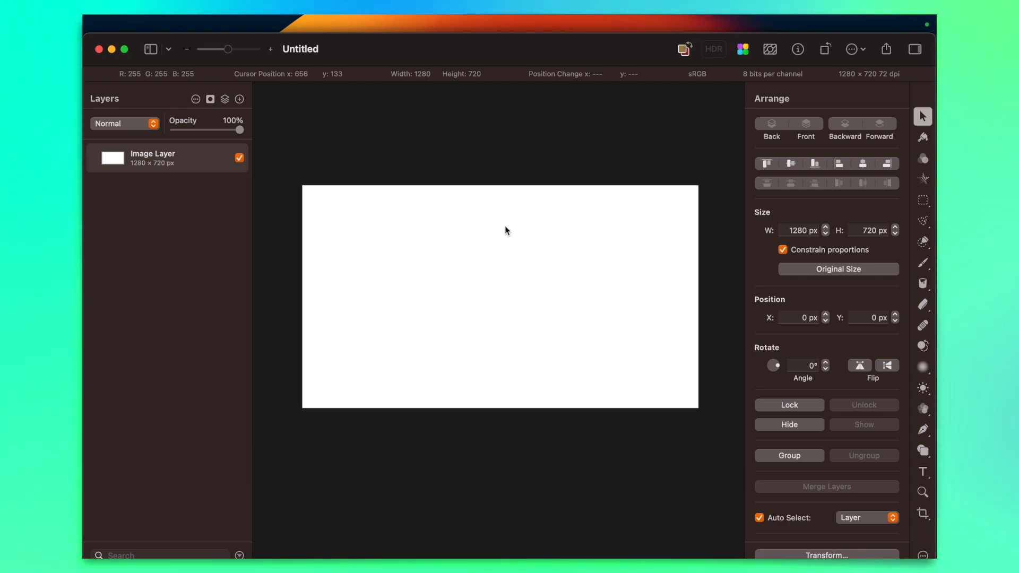
pyautogui.moveTo(83, 138)
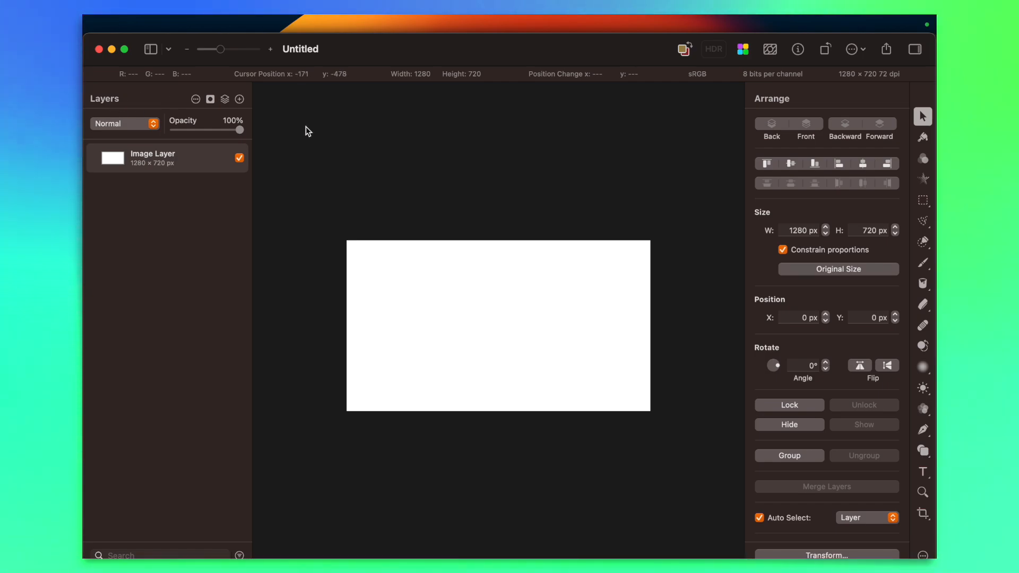
# Place page 1.png from the full score images folder in Finder onto the thumbnail canvas
pyautogui.moveTo(84, 114)
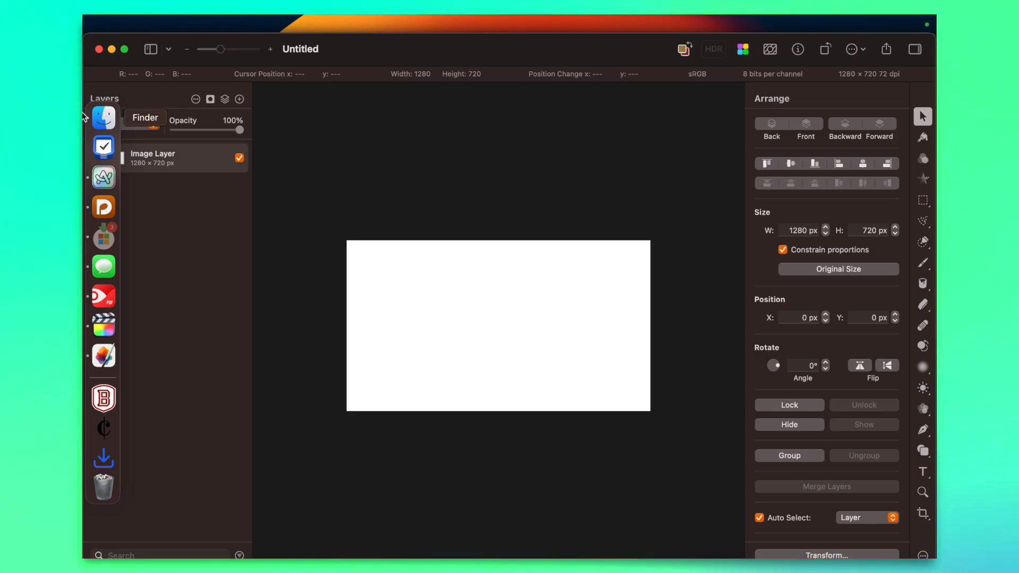
pyautogui.click(84, 115)
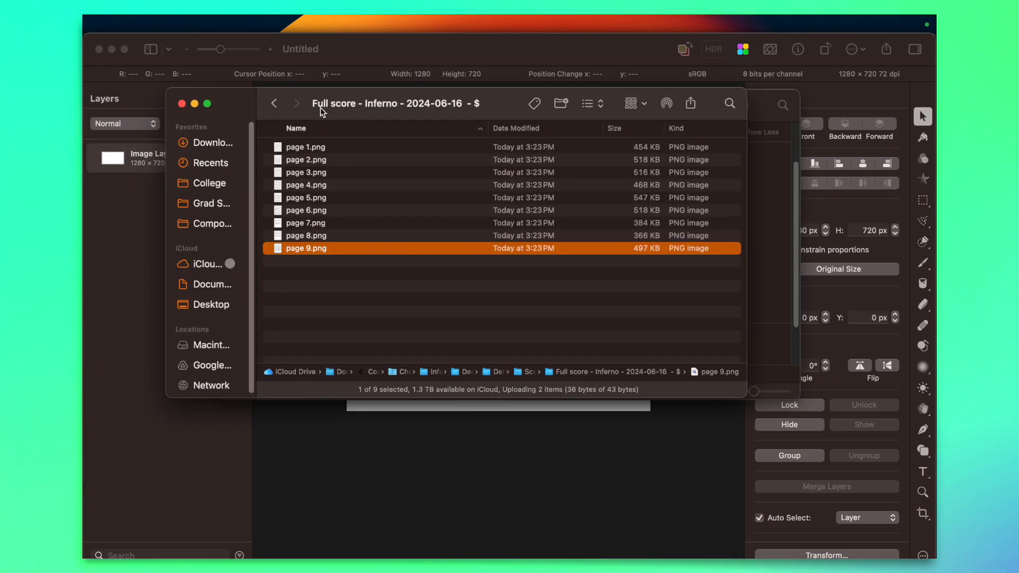
pyautogui.click(311, 146)
pyautogui.moveTo(309, 145); pyautogui.dragTo(399, 433)
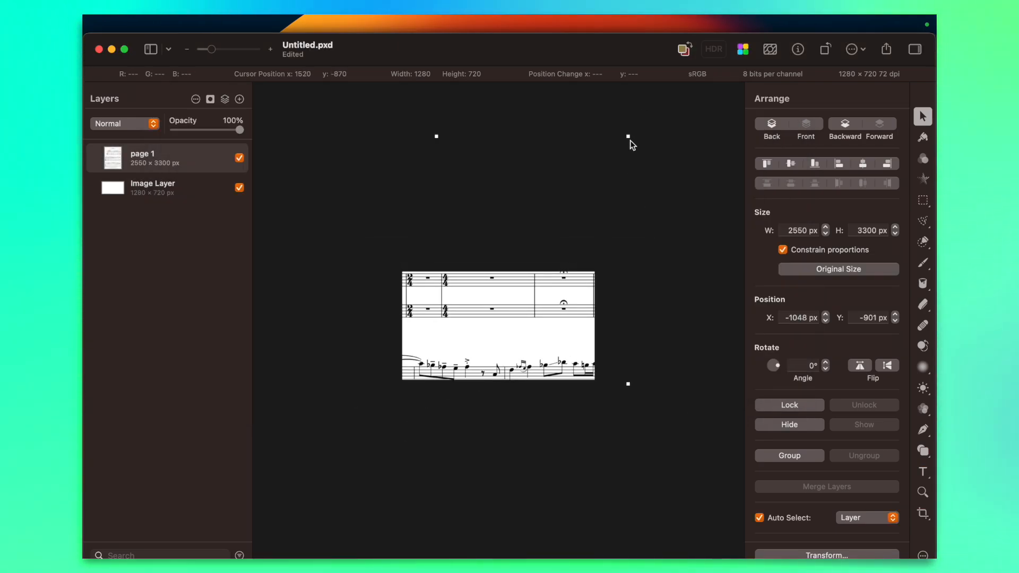
# Scale the page 1 layer to about 1423 × 1841 px and position it so the title and first system fill the canvas
pyautogui.moveTo(629, 136); pyautogui.dragTo(519, 275)
pyautogui.moveTo(473, 325); pyautogui.dragTo(524, 327)
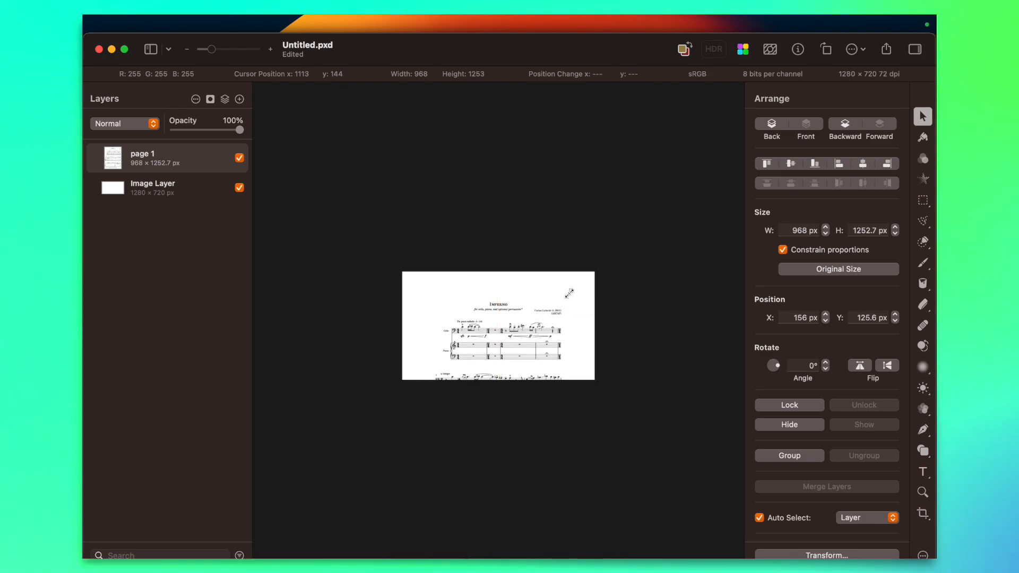
pyautogui.moveTo(569, 293); pyautogui.dragTo(605, 246)
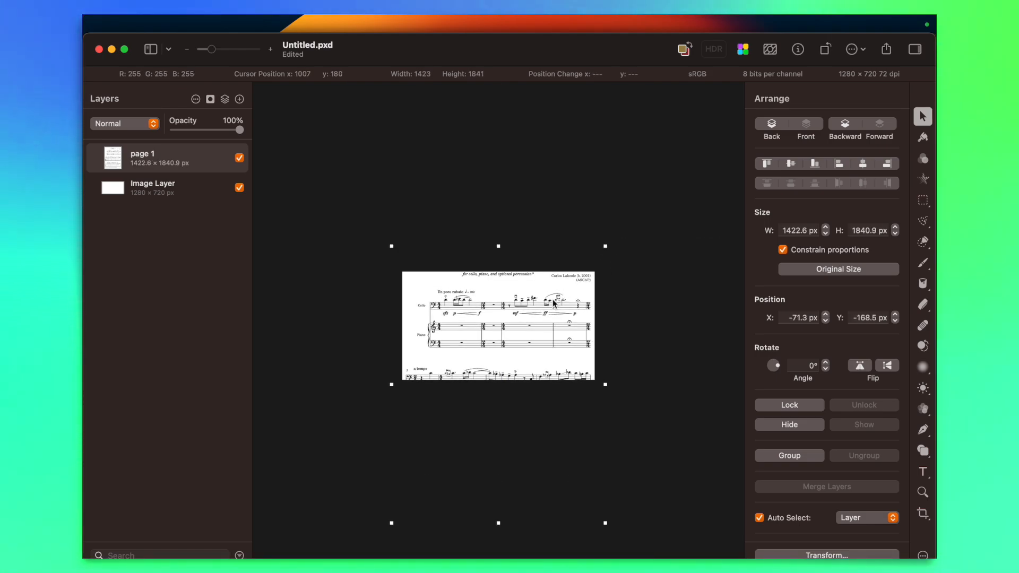
pyautogui.moveTo(554, 304); pyautogui.dragTo(548, 321)
pyautogui.scroll(5, 541, 324)
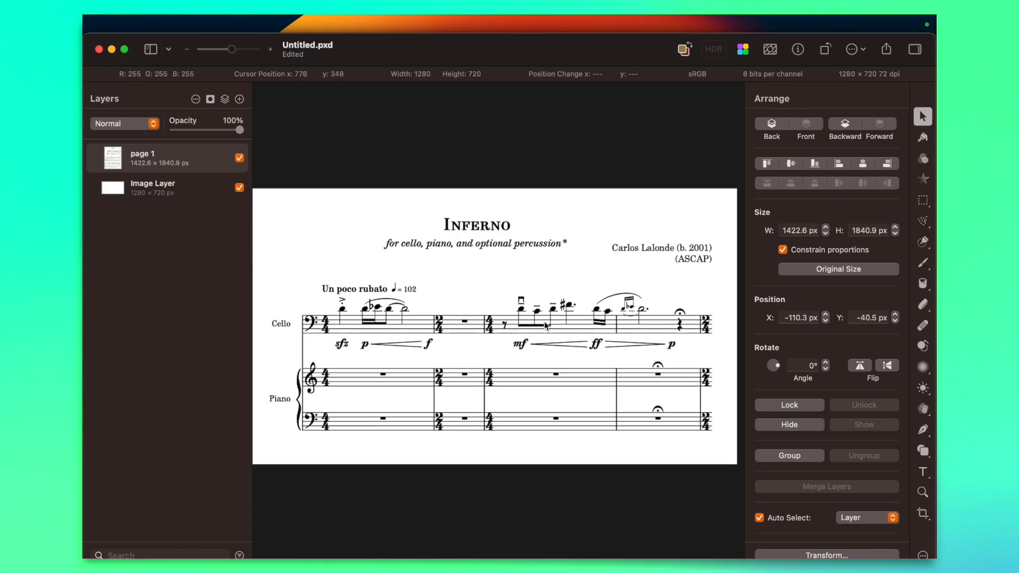
pyautogui.scroll(-3, 539, 325)
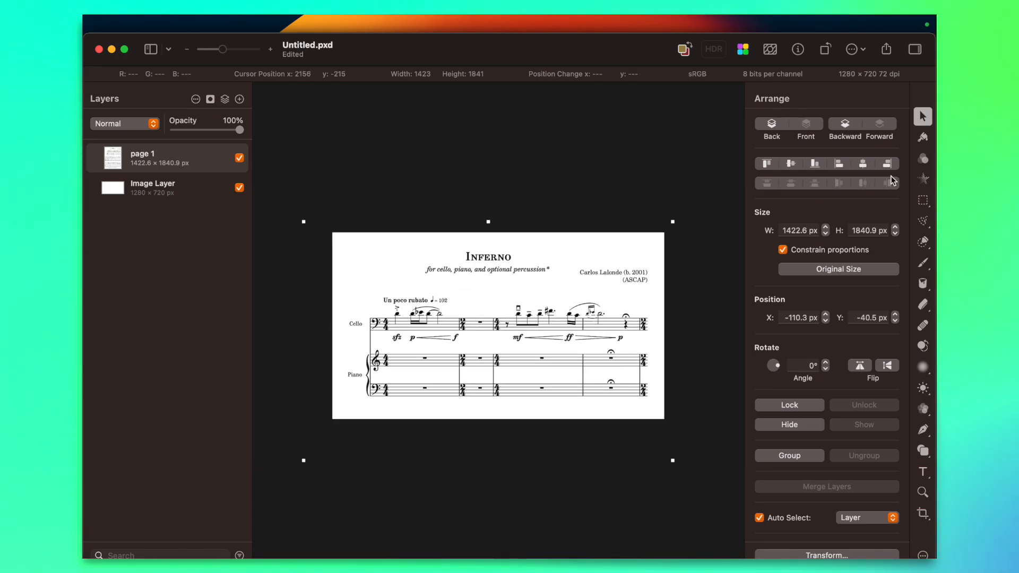
pyautogui.click(382, 171)
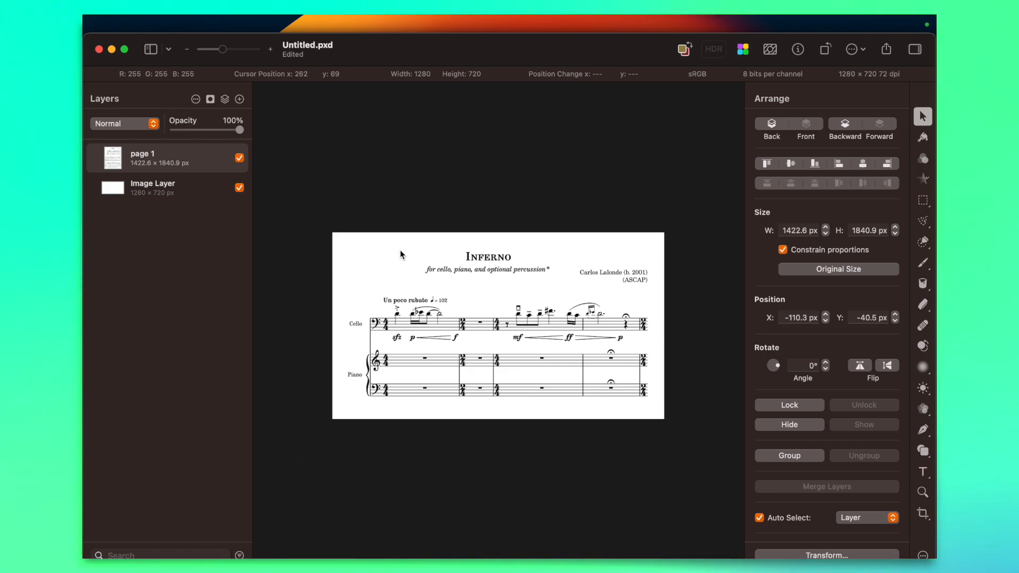
# Search the computer's files for "cardstock paper" and place the Cardstock Paper Texture image on the canvas
pyautogui.hotkey('alt', 'space')
pyautogui.write("'cardstock paper")
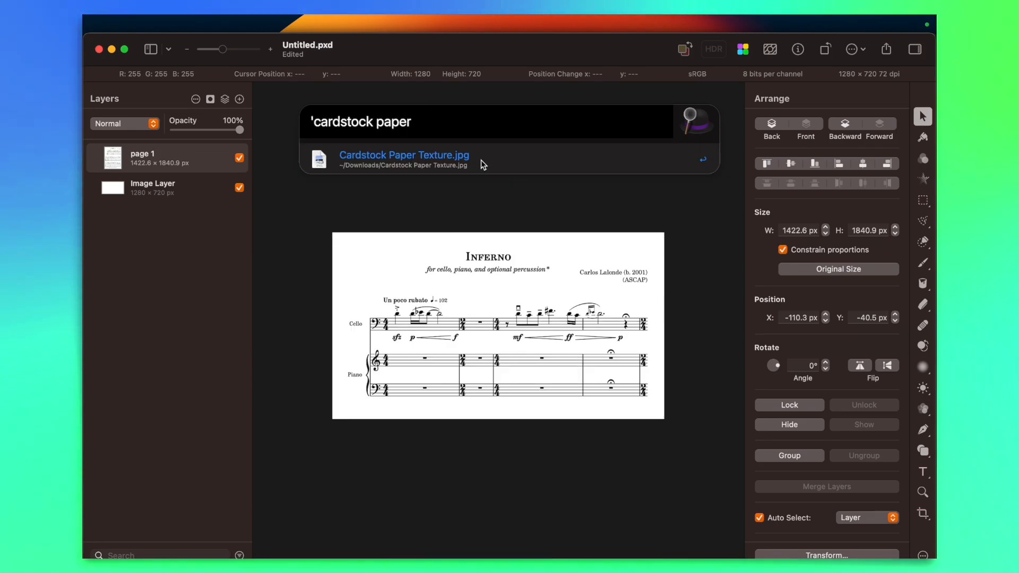
pyautogui.moveTo(483, 164); pyautogui.dragTo(504, 320)
pyautogui.moveTo(558, 279); pyautogui.dragTo(594, 272)
pyautogui.doubleClick(614, 270)
pyautogui.press('super+z')
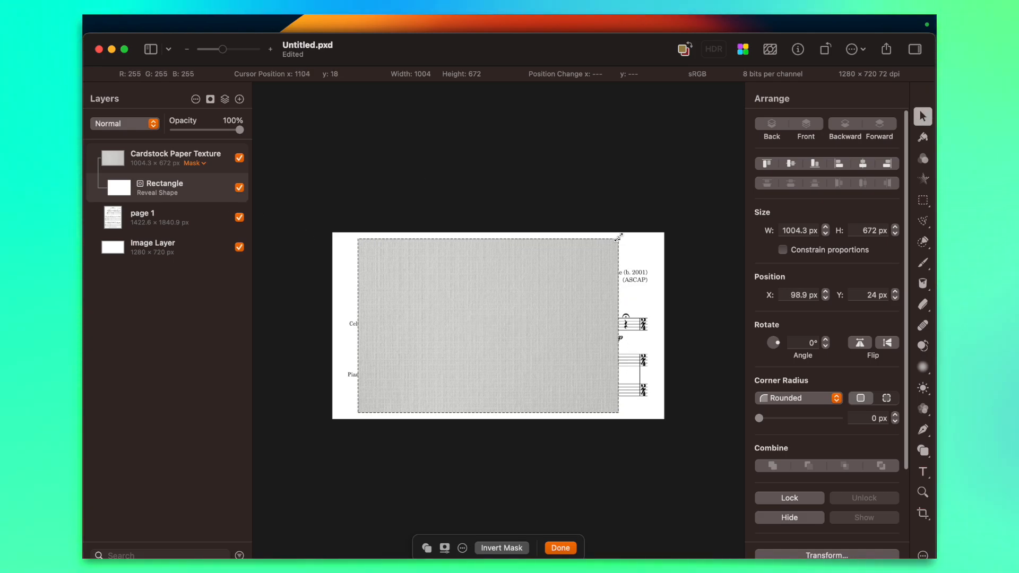
pyautogui.moveTo(619, 237); pyautogui.dragTo(701, 222)
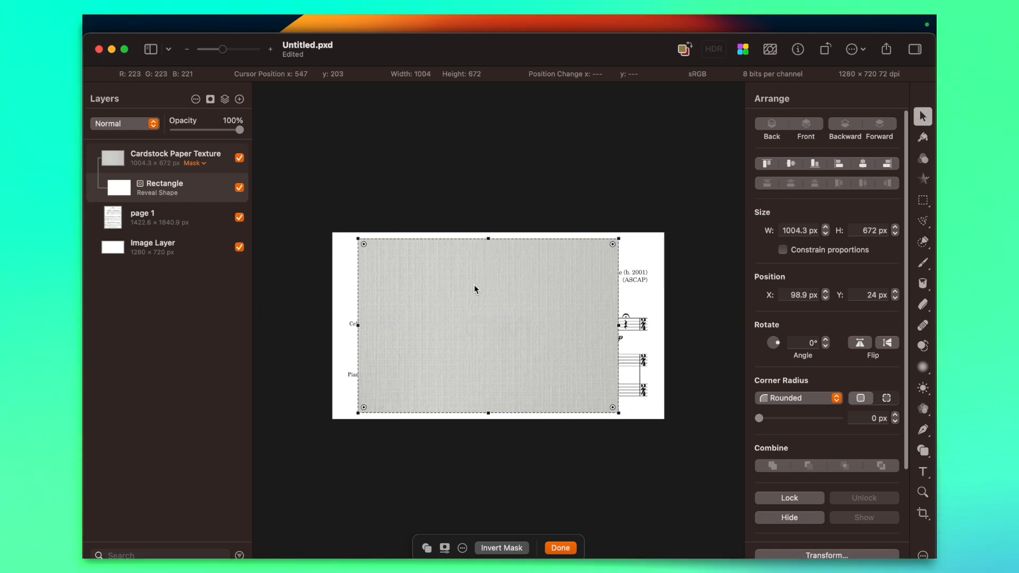
# Enlarge the Cardstock Paper Texture layer to about 1332 × 891 px over the whole canvas and set its blend mode to Darker Color
pyautogui.click(182, 163)
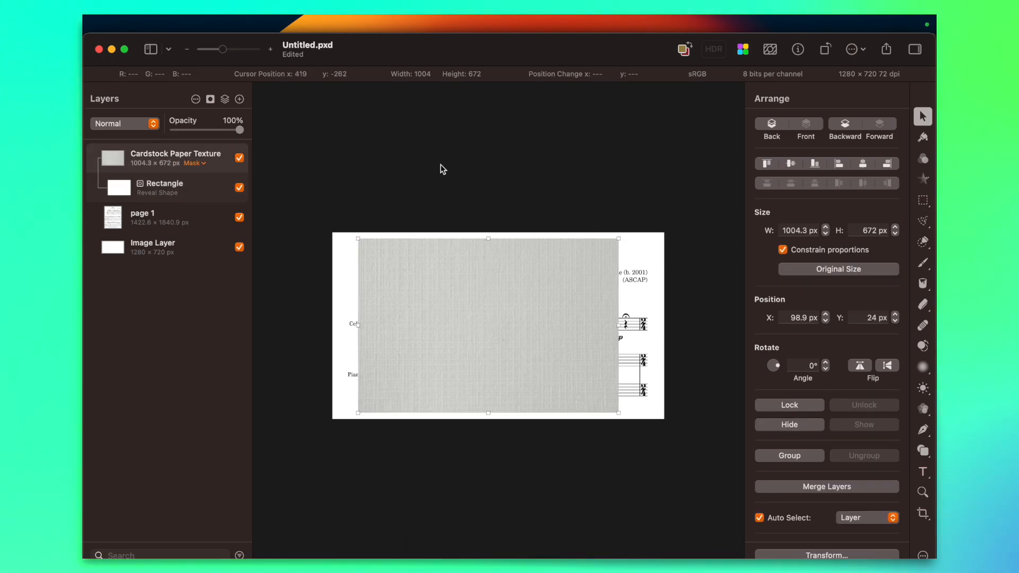
pyautogui.click(661, 280)
pyautogui.click(591, 259)
pyautogui.moveTo(618, 241); pyautogui.dragTo(664, 208)
pyautogui.moveTo(361, 409); pyautogui.dragTo(307, 443)
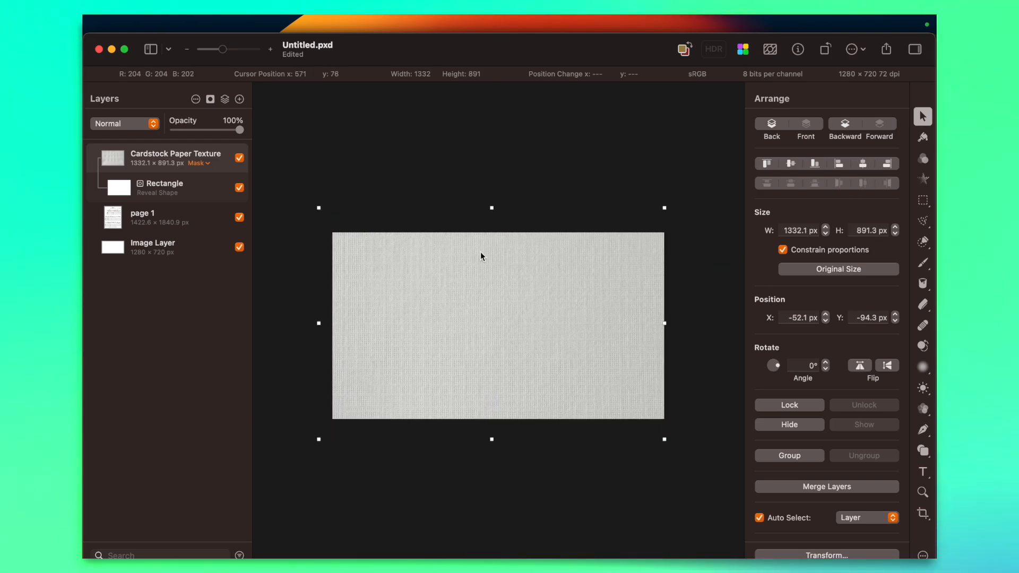
pyautogui.click(141, 126)
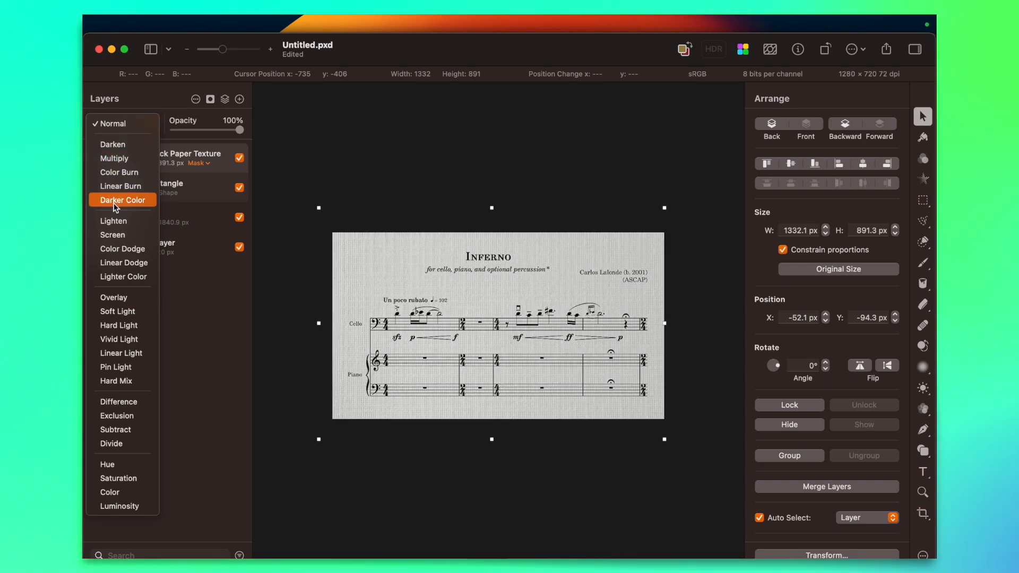
pyautogui.click(115, 207)
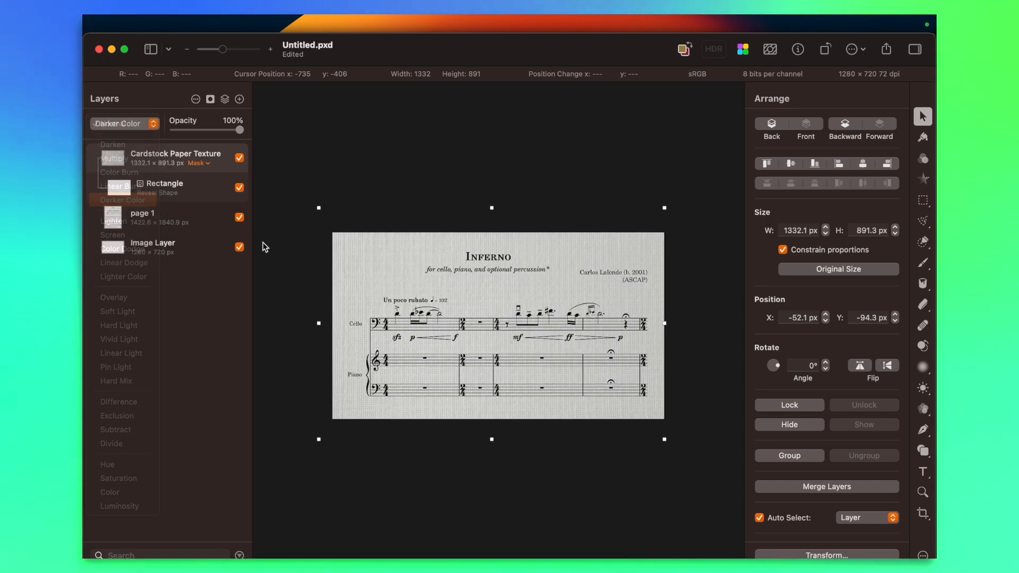
# Examine the textured score thumbnail at several zoom levels, checking the title, composer credit and cardstock overlay across the canvas
pyautogui.scroll(3, 423, 321)
pyautogui.scroll(-2, 423, 321)
pyautogui.click(508, 116)
pyautogui.scroll(-3, 507, 116)
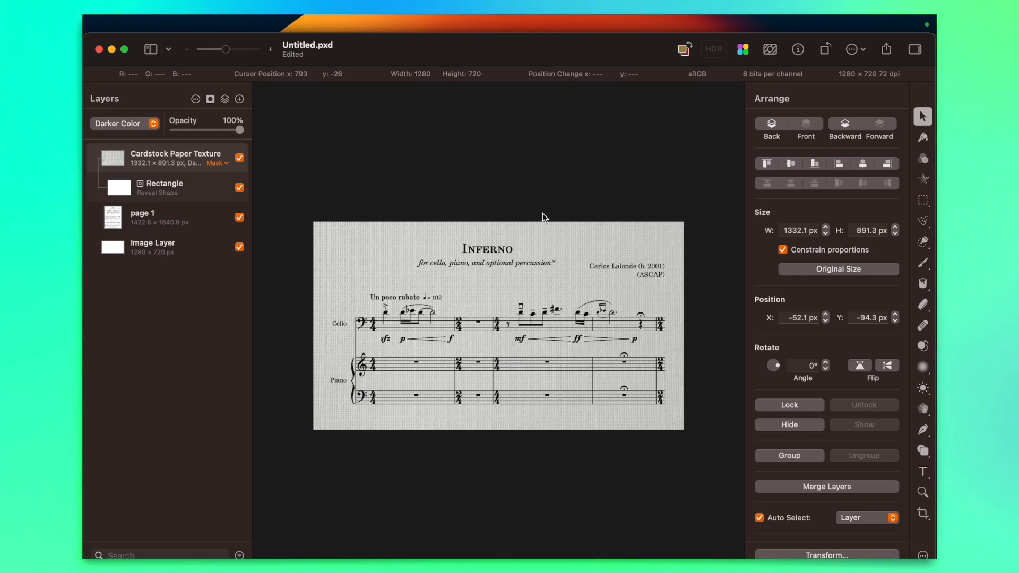
pyautogui.scroll(2, 534, 264)
pyautogui.scroll(2, 534, 263)
pyautogui.scroll(-5, 532, 264)
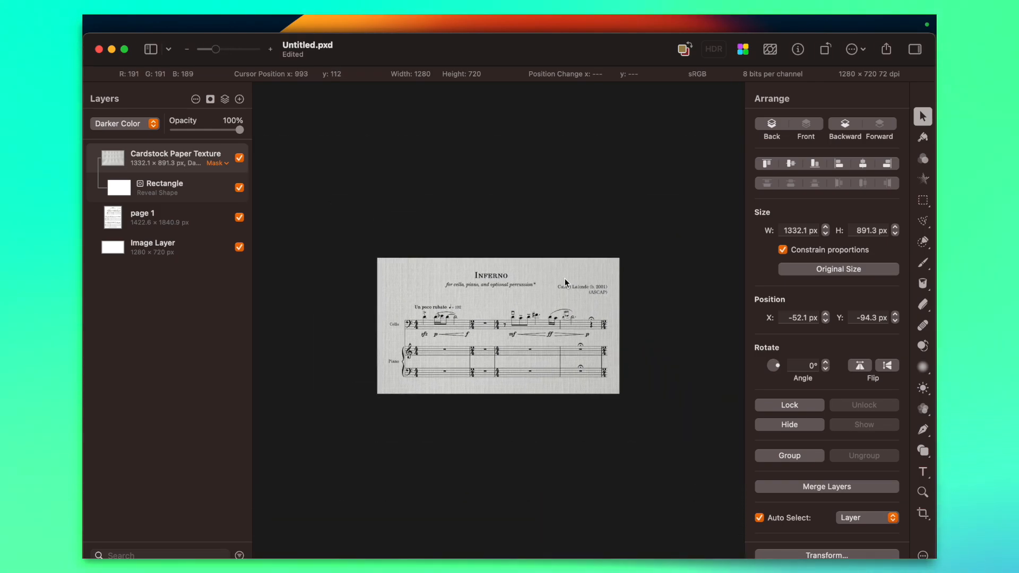
pyautogui.scroll(3, 564, 301)
pyautogui.scroll(-2, 563, 297)
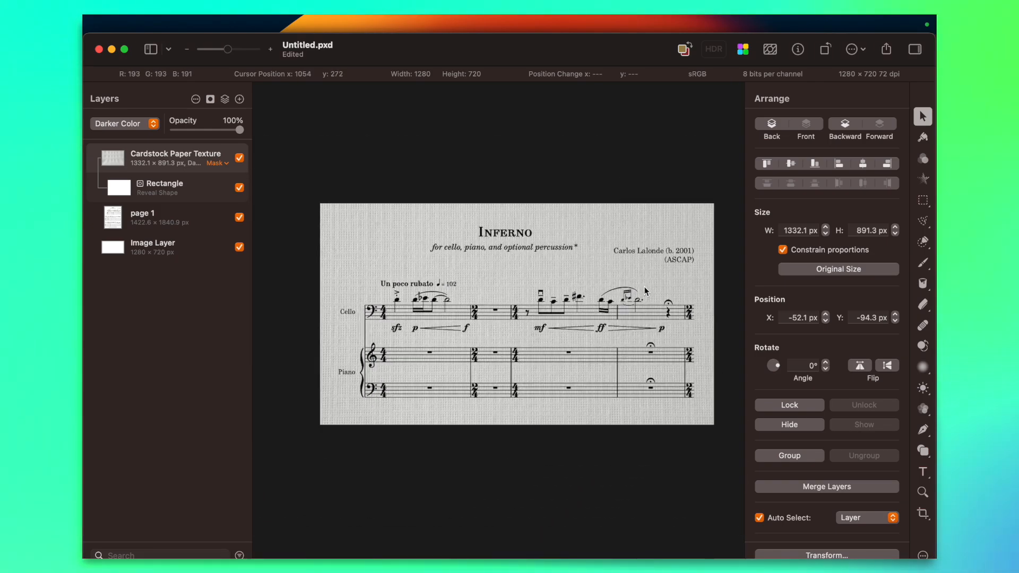
pyautogui.scroll(1, 564, 292)
pyautogui.scroll(-2, 450, 298)
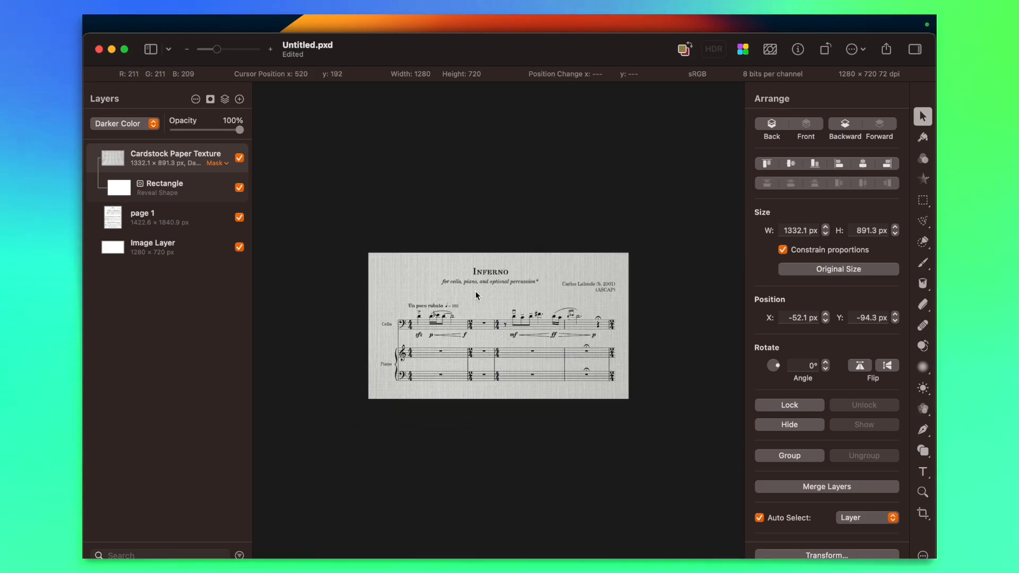
pyautogui.moveTo(626, 234); pyautogui.dragTo(683, 205)
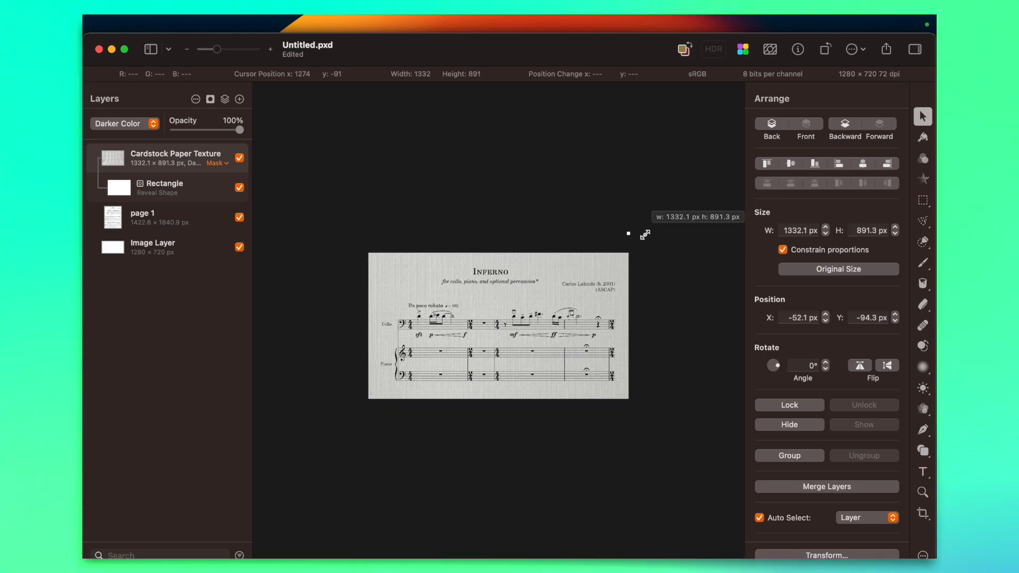
pyautogui.scroll(3, 402, 265)
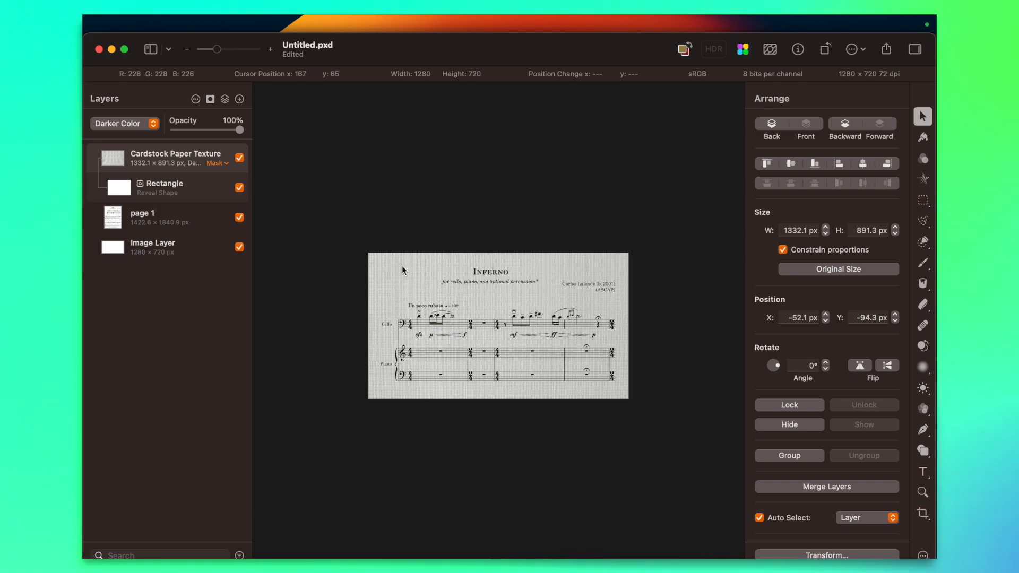
pyautogui.scroll(-4, 402, 266)
pyautogui.scroll(2, 562, 260)
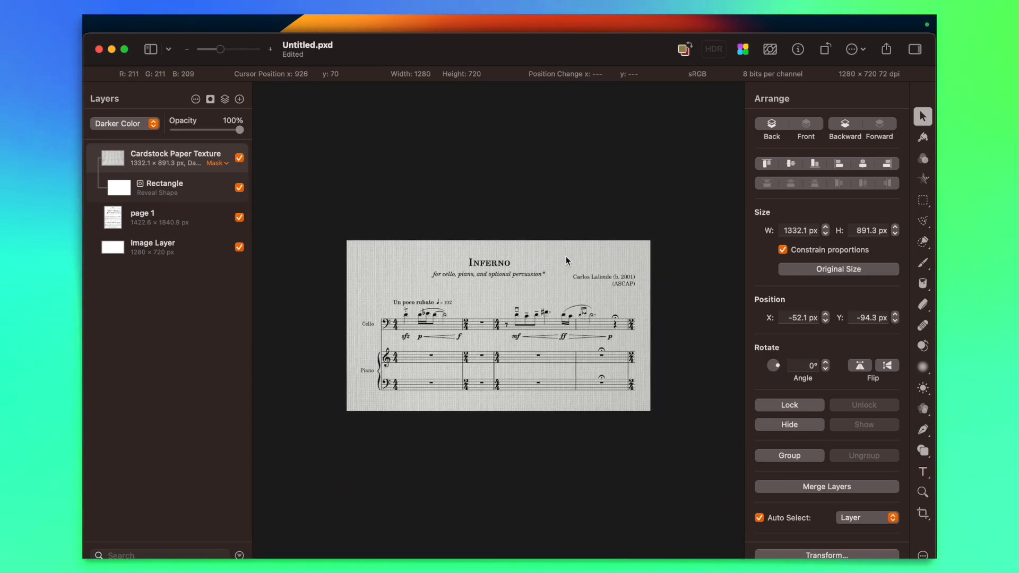
pyautogui.scroll(-3, 521, 342)
pyautogui.scroll(2, 486, 307)
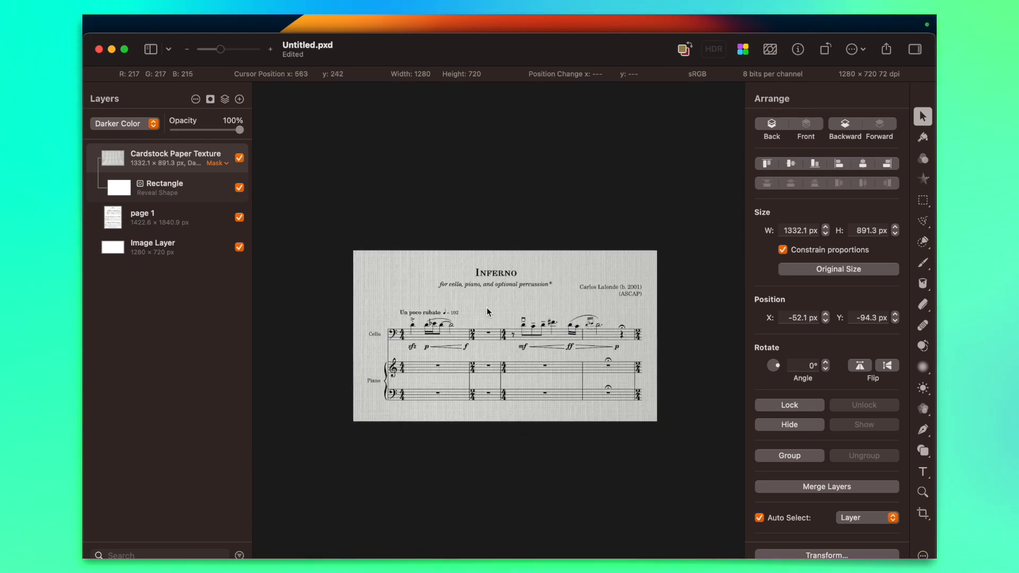
pyautogui.scroll(-2, 492, 304)
pyautogui.scroll(2, 562, 323)
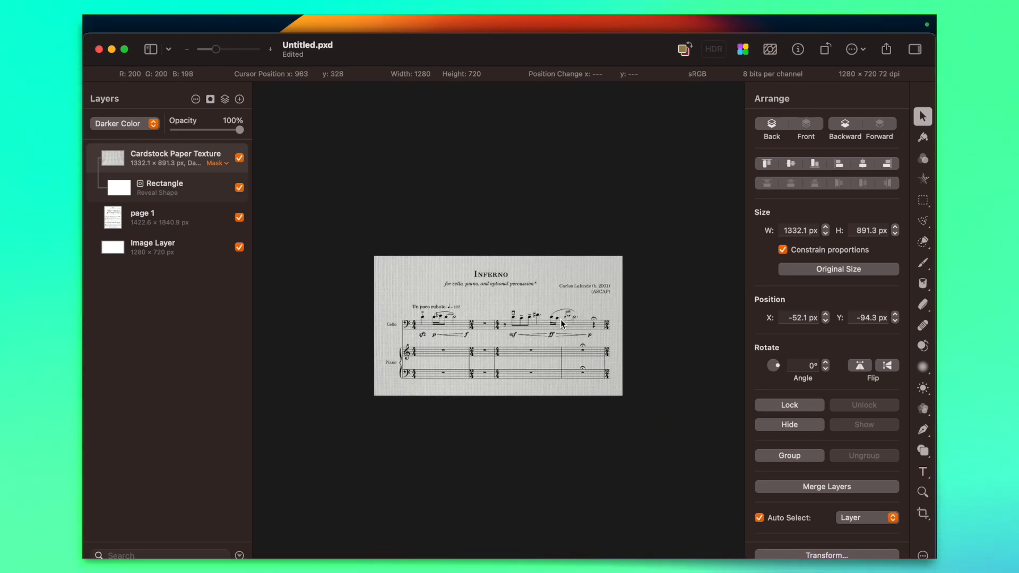
# Export the thumbnail as a 100% quality JPG named thumbnail into the Demo Score Video 2024 folder
pyautogui.click(887, 50)
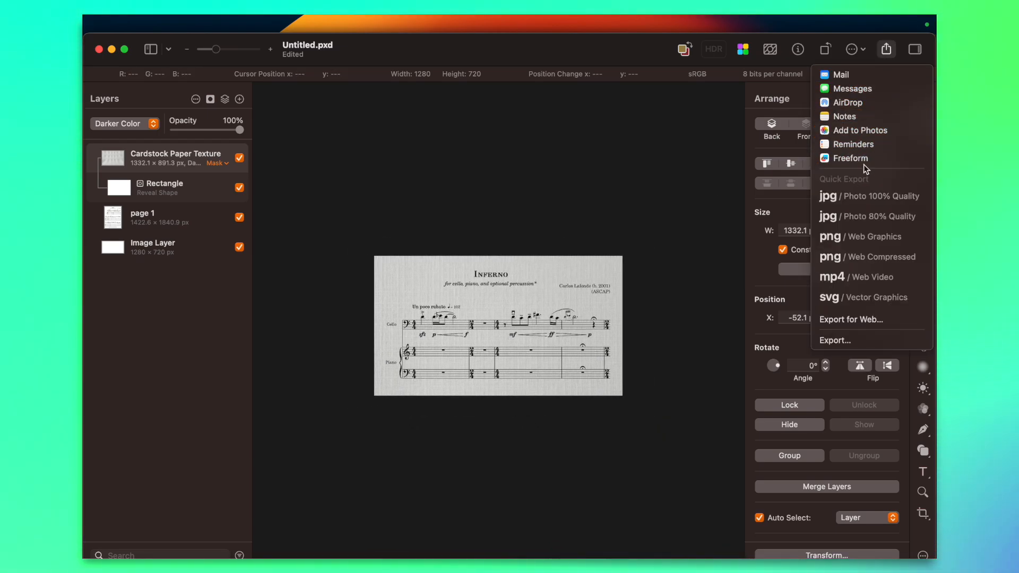
pyautogui.click(857, 190)
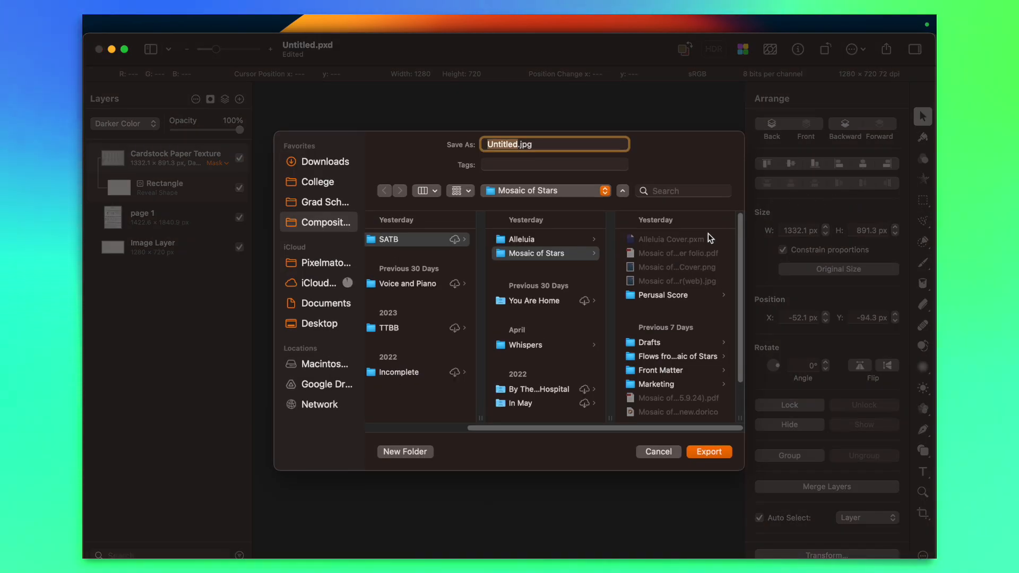
pyautogui.click(587, 189)
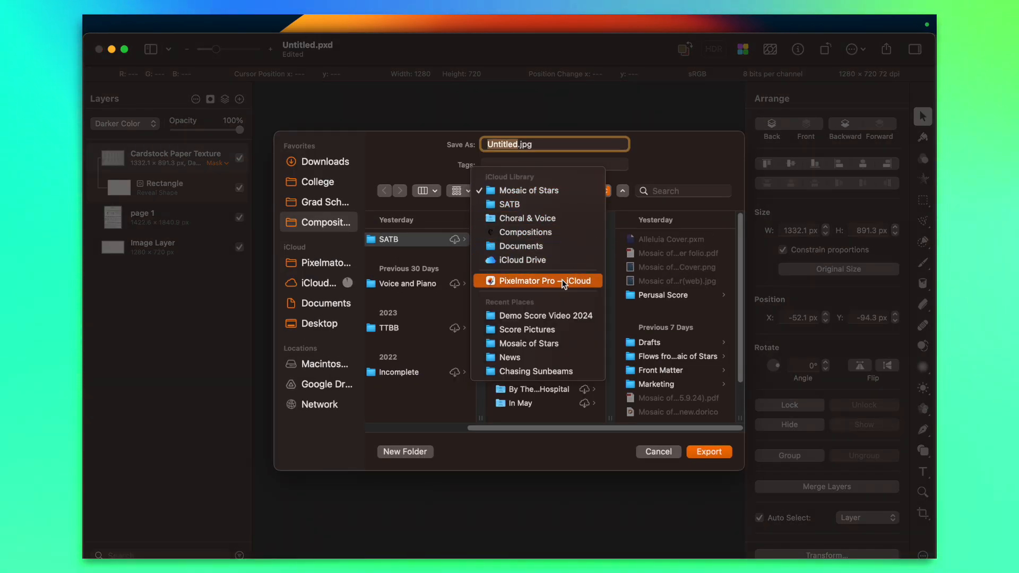
pyautogui.click(558, 314)
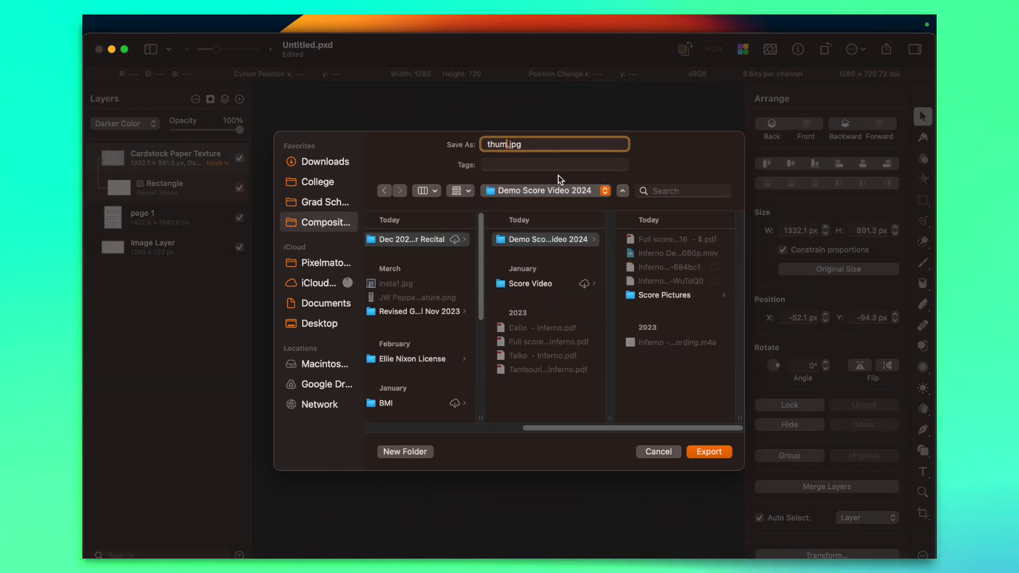
pyautogui.write('thumbnail')
pyautogui.press('Return')
# Preview Inferno Score Video.mov from the Demo Score Video 2024 folder in Finder, skipping through several points of the video
pyautogui.moveTo(117, 101)
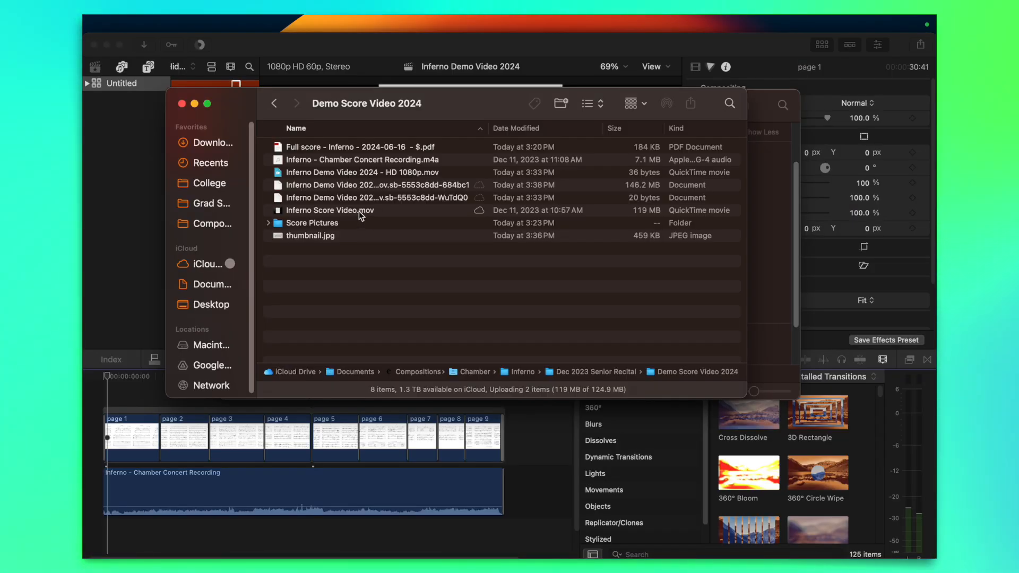
pyautogui.click(359, 211)
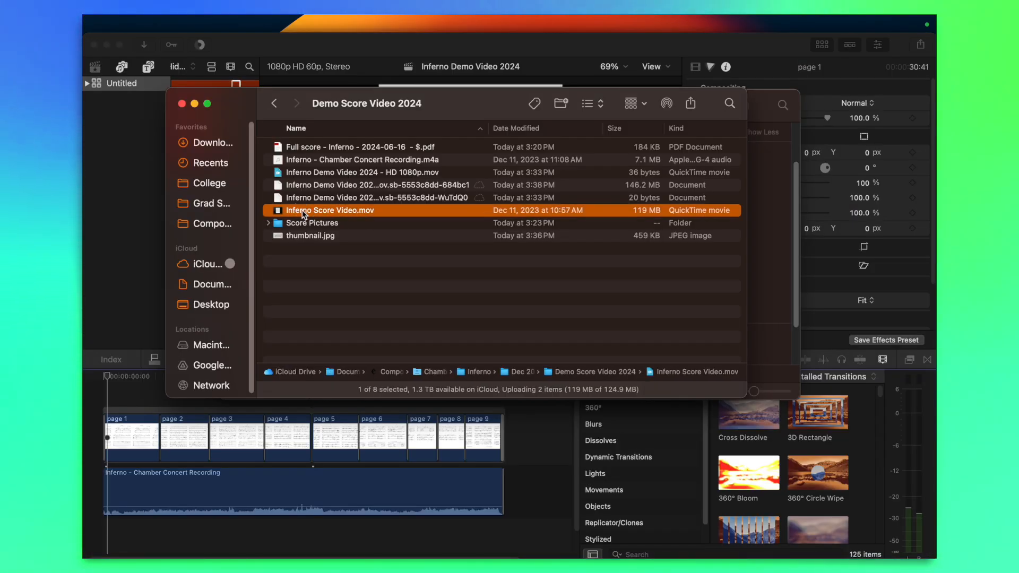
pyautogui.press('space')
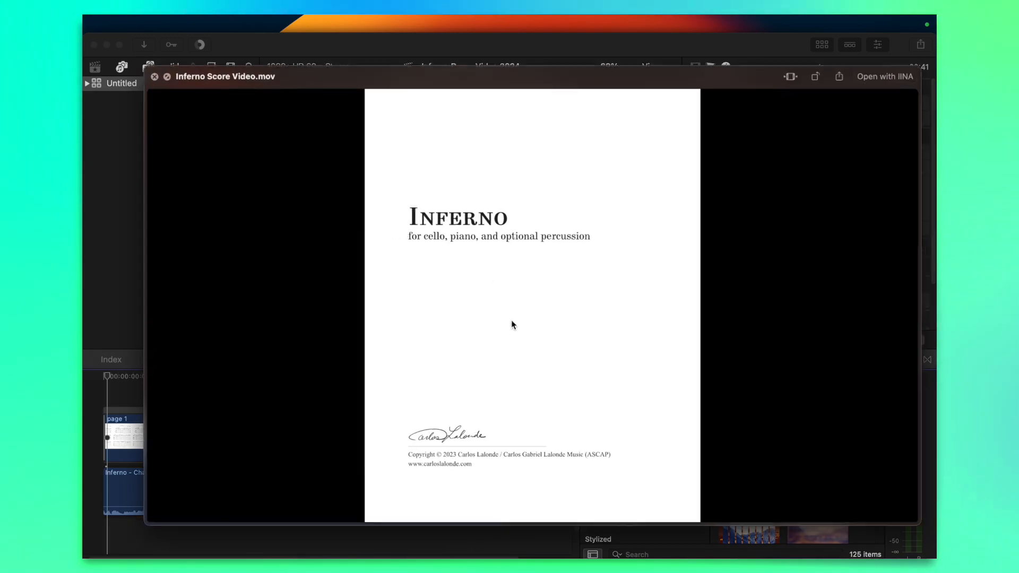
pyautogui.click(313, 510)
pyautogui.click(368, 512)
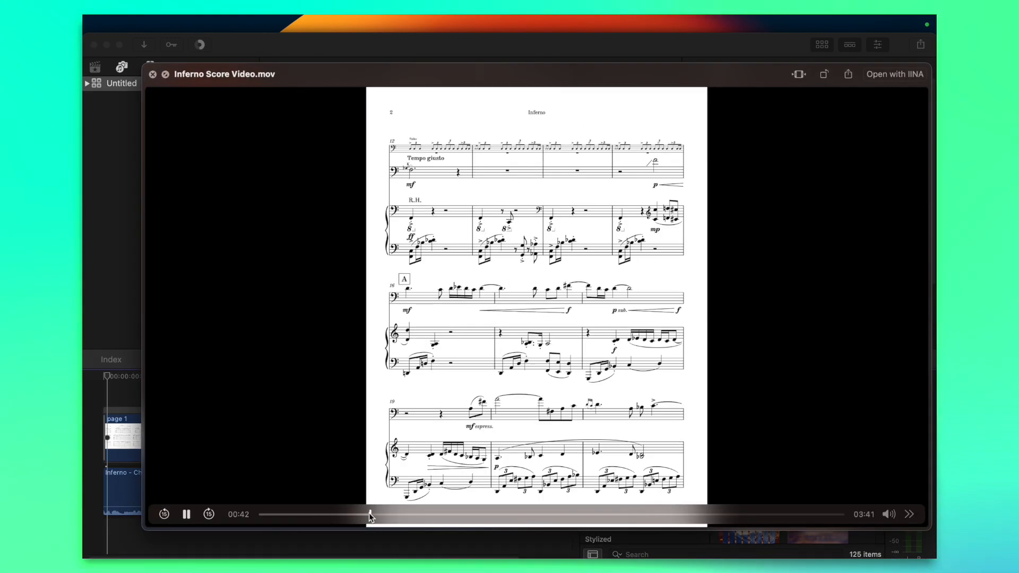
pyautogui.click(402, 513)
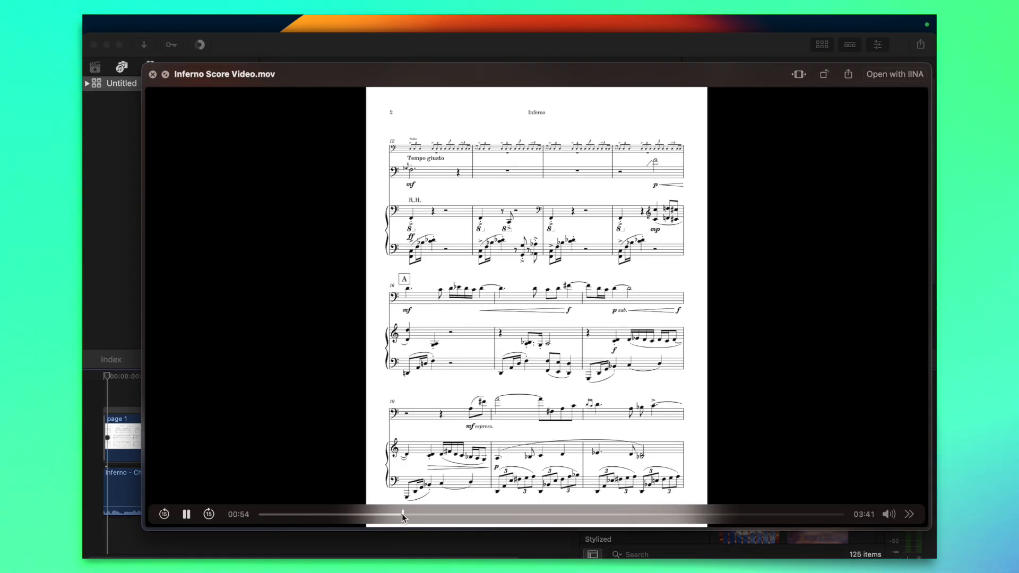
pyautogui.click(466, 515)
pyautogui.press('space')
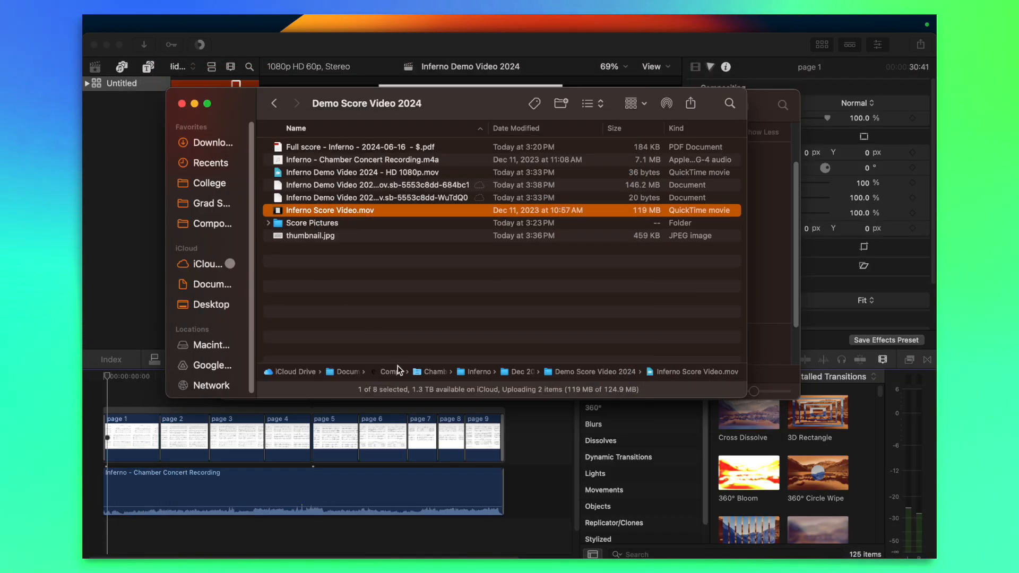
# Switch to YouTube Studio in the browser and upload Inferno Score Video.mov from the Finder folder
pyautogui.click(327, 267)
pyautogui.click(327, 185)
pyautogui.click(91, 180)
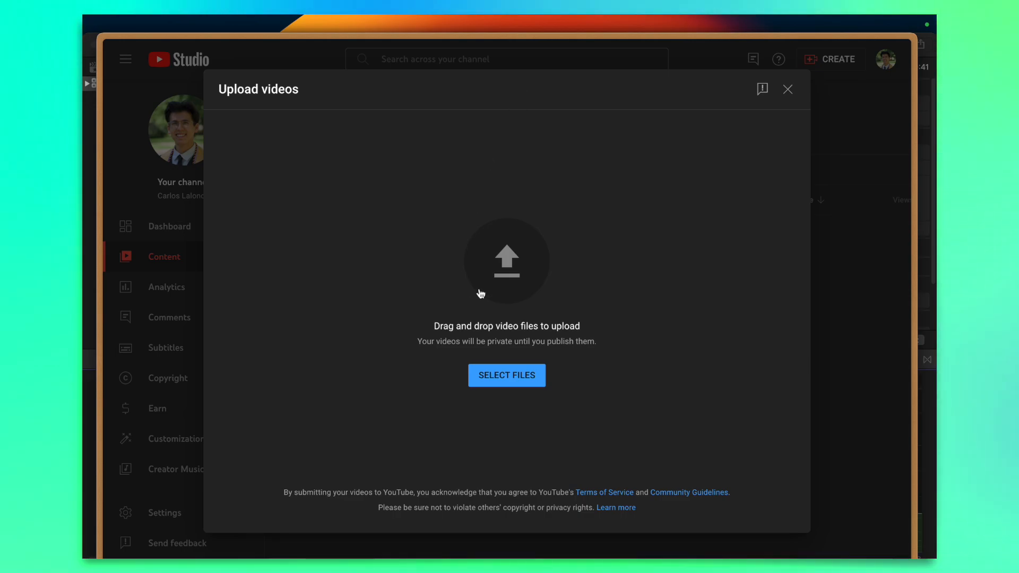
pyautogui.moveTo(105, 141)
pyautogui.click(105, 113)
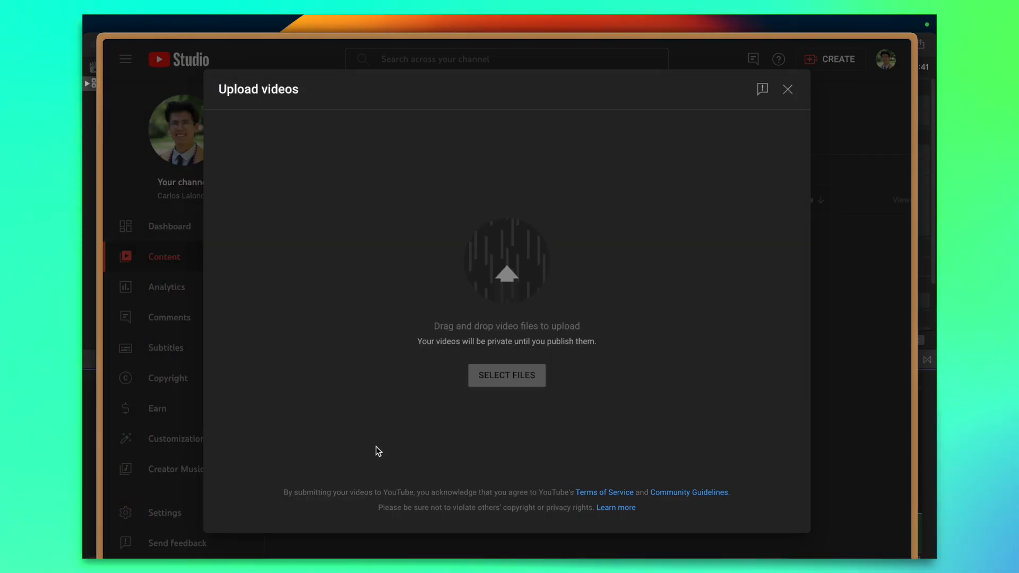
# Change the video title to "Inferno - Score Video" followed by the composer's surname in parentheses
pyautogui.click(345, 202)
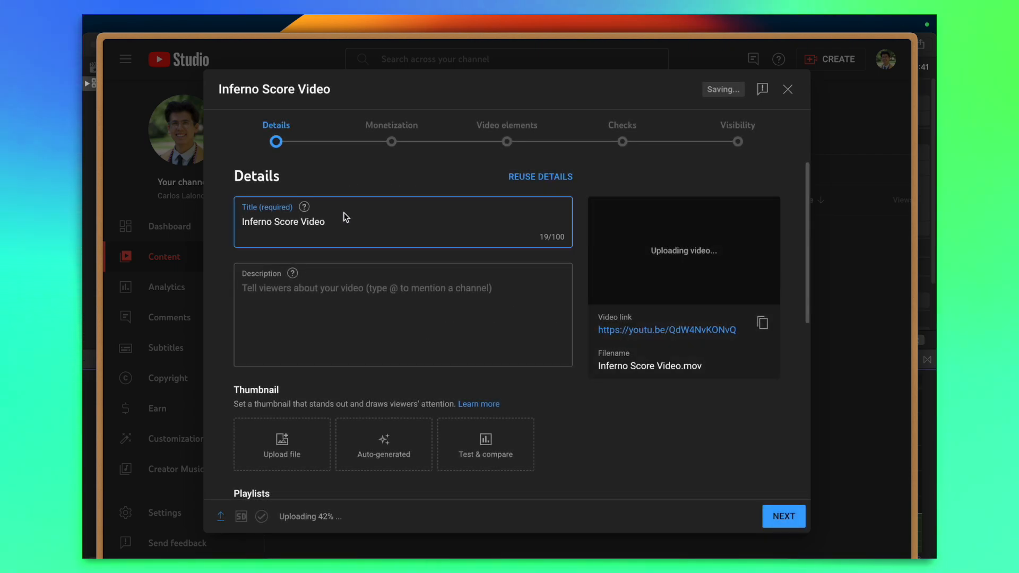
pyautogui.moveTo(353, 227); pyautogui.dragTo(275, 222)
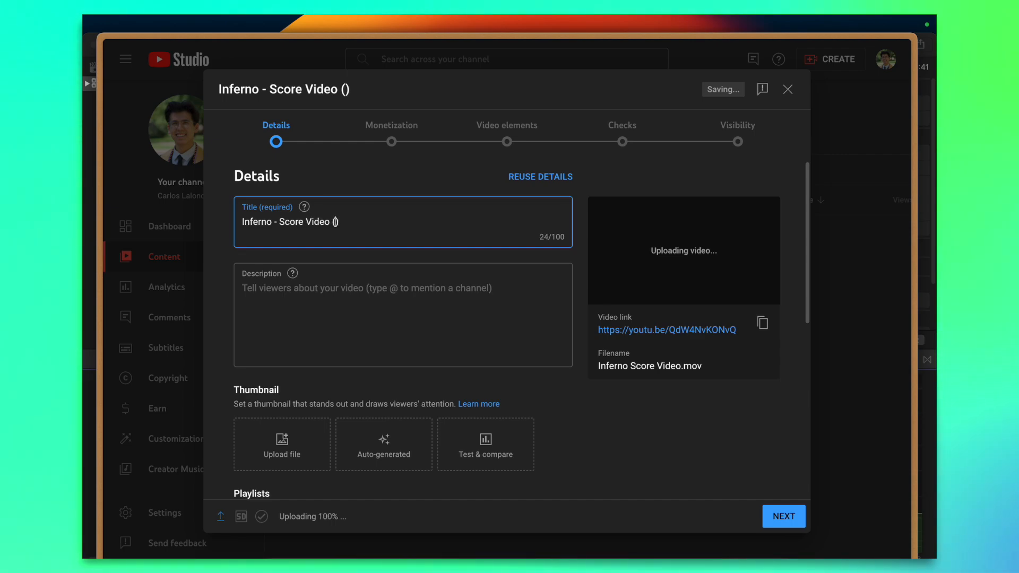
pyautogui.write('onde')
pyautogui.click(284, 257)
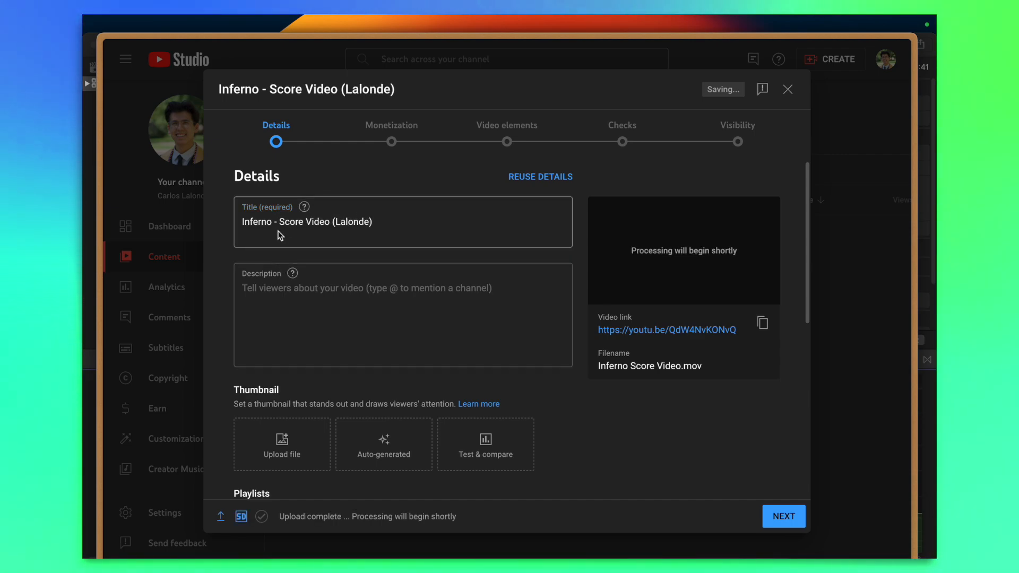
# Reword the video title to "Inferno for cello, piano, and percussion", keeping the composer's surname in parentheses
pyautogui.click(330, 221)
pyautogui.moveTo(315, 222); pyautogui.dragTo(279, 221)
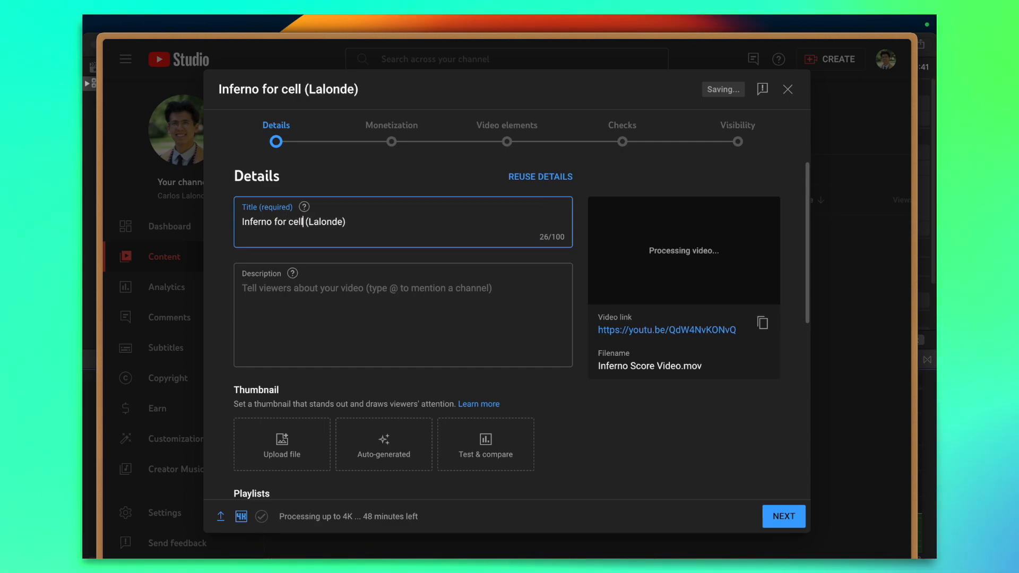
pyautogui.write('piano, and percussi')
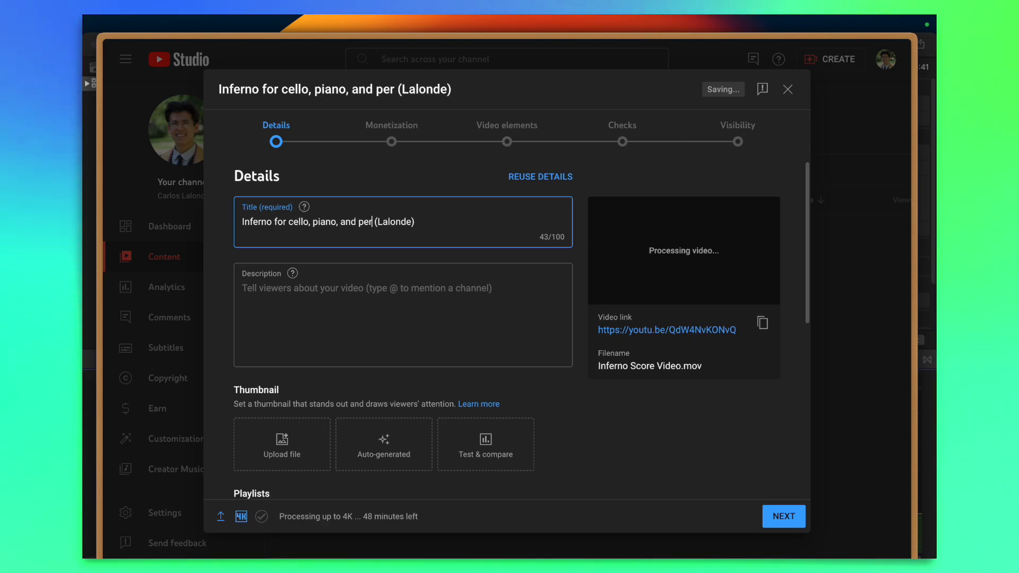
pyautogui.write('on')
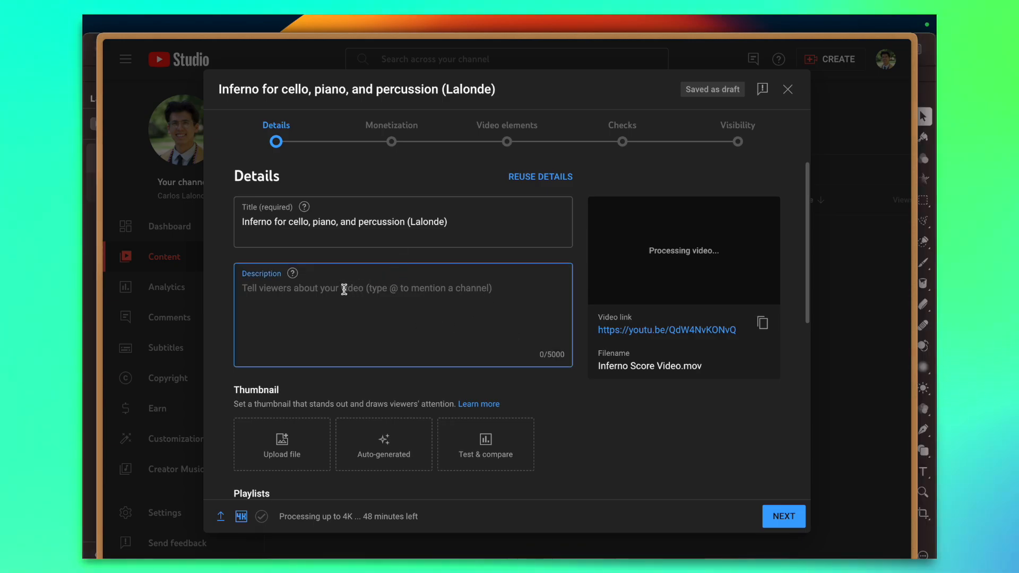
# Paste the publisher's text about Inferno (2023) into the video description and add the line "To view or purchase:" above it
pyautogui.write('Inferno (2023) is a dynamic chamber work crafted to captivate performers seeking a profoundly raw and intense musical experience. Composed in ABA structure, navigate through the depths of human emotion with relentless syncopation and a compelling forward drive. Explore intricate rhythmic patterns and dynamic contrasts that skillfully depict the nuanced interplay of desires, fears, and aspirations. This unique chamber work invites performers to showcase their artistry, delivering an emotionally charged performance that will keep the audience on edge.')
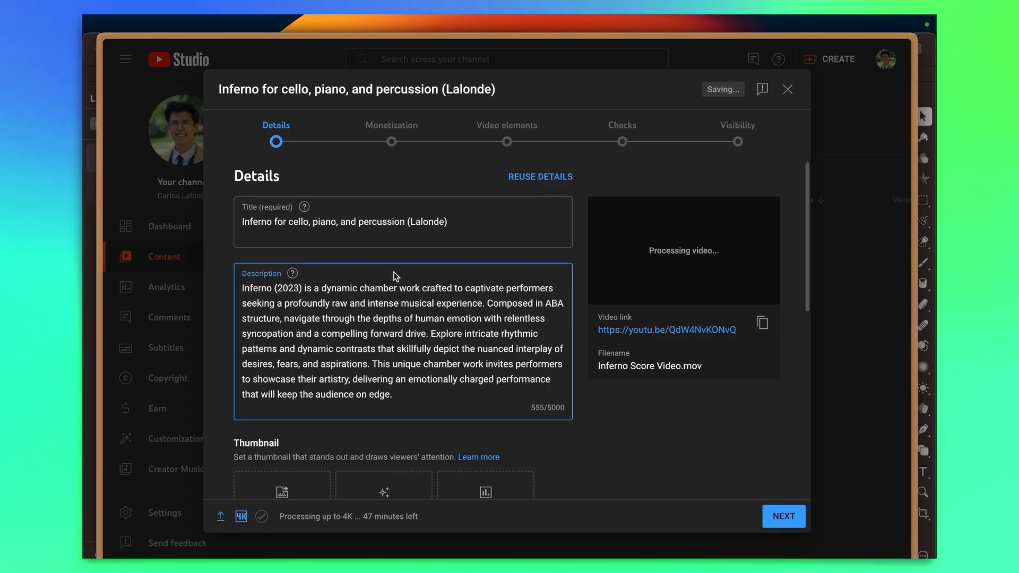
pyautogui.press('Return')
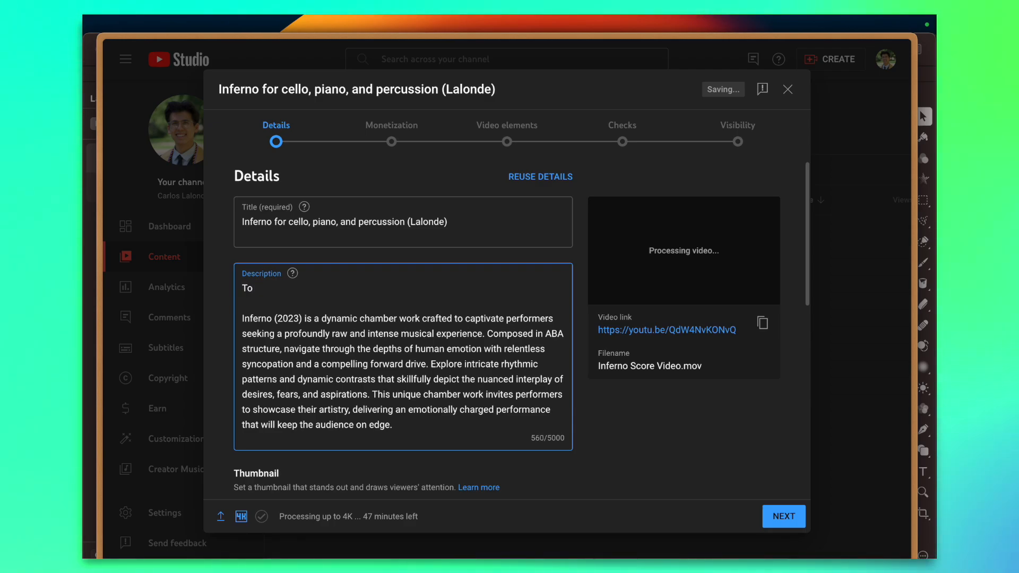
pyautogui.write('view')
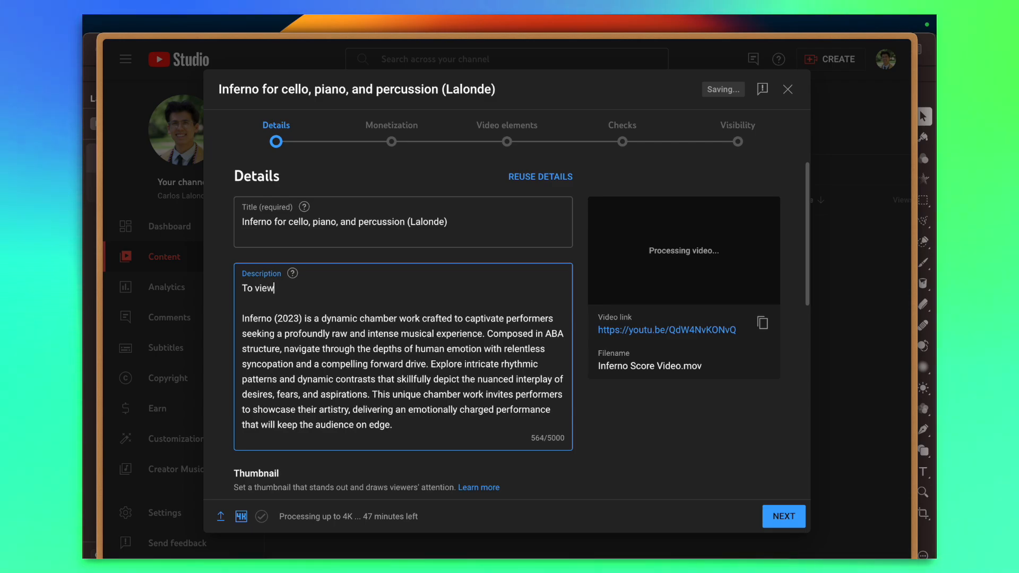
pyautogui.write(' or purchase thi')
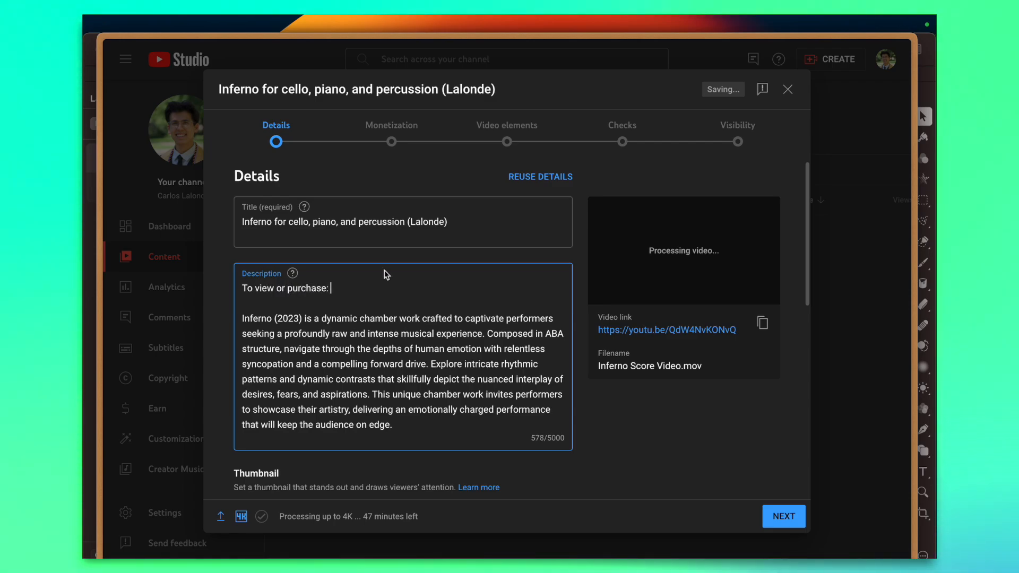
pyautogui.click(141, 318)
pyautogui.press('super+shift+c')
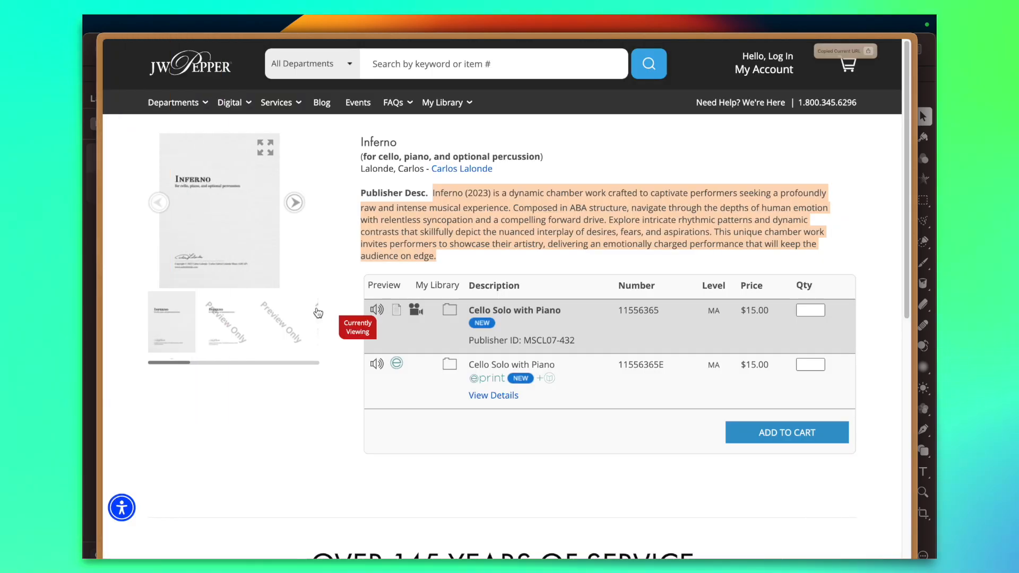
pyautogui.moveTo(91, 267)
pyautogui.click(137, 114)
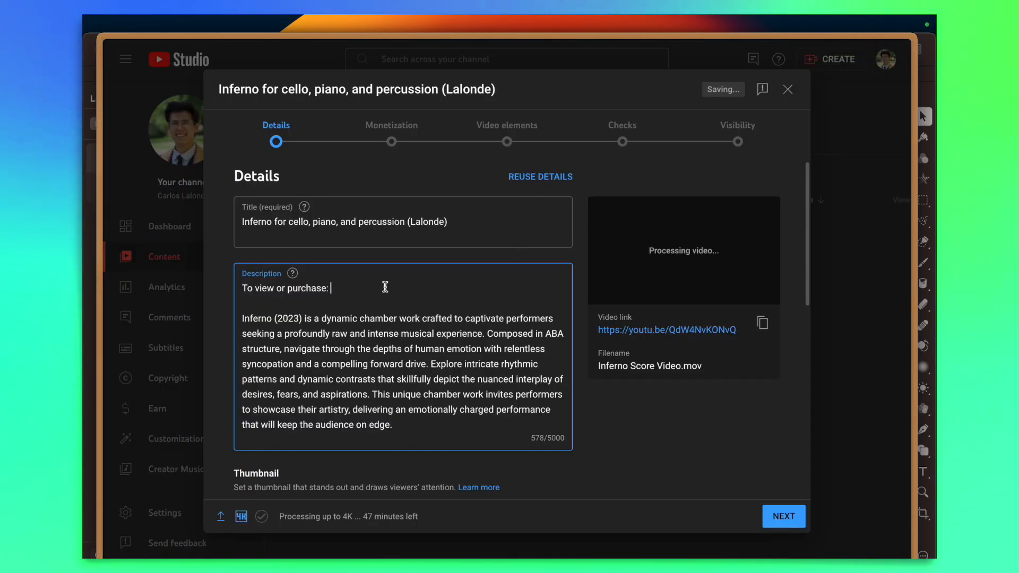
pyautogui.press('super+v')
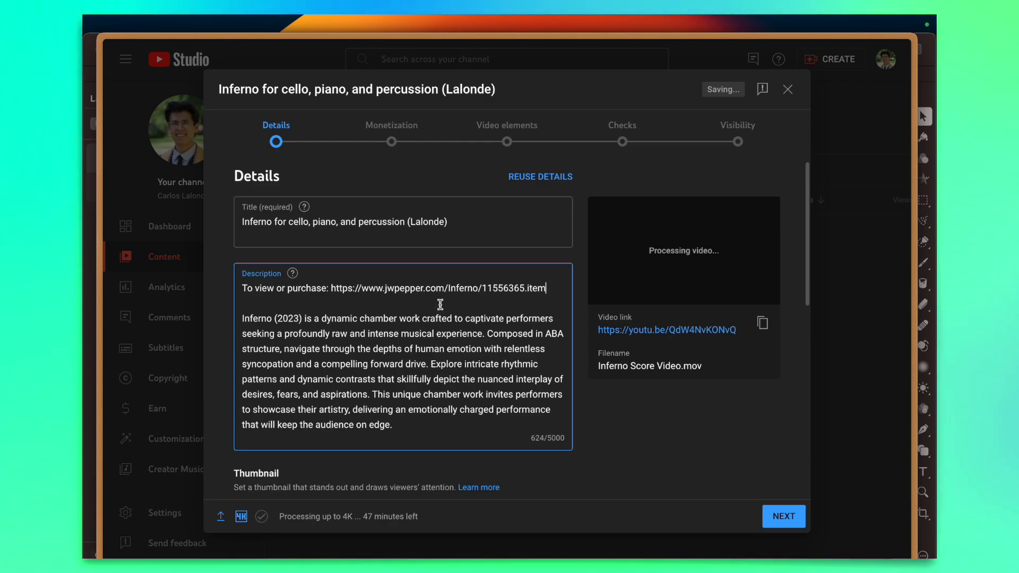
pyautogui.scroll(-3, 395, 299)
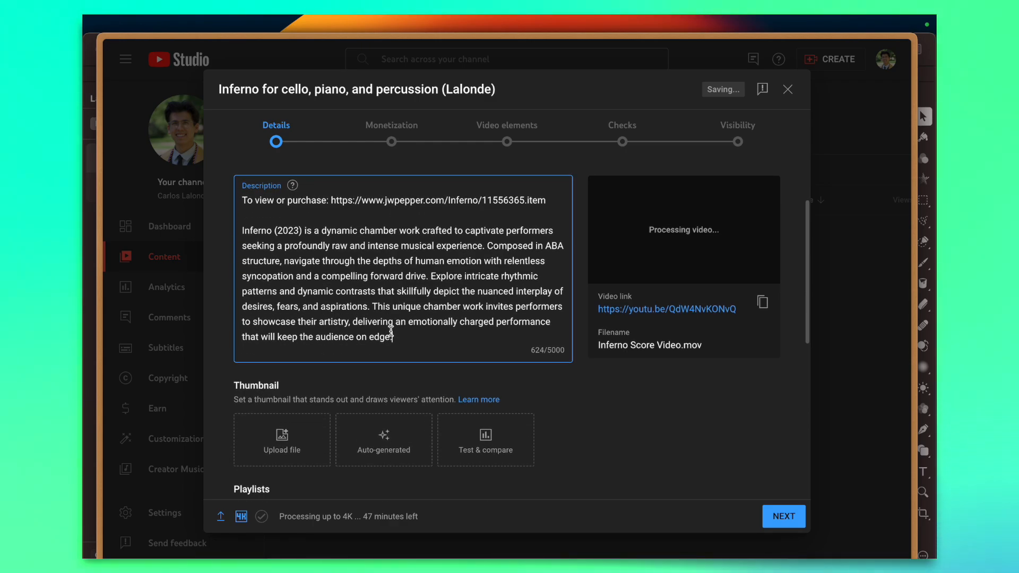
pyautogui.scroll(2, 390, 330)
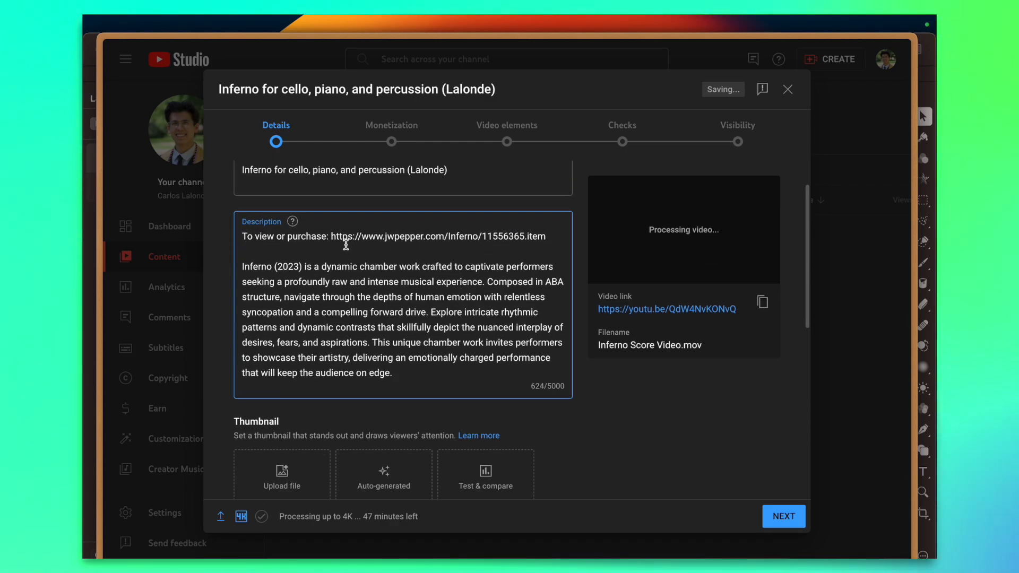
pyautogui.press('Return')
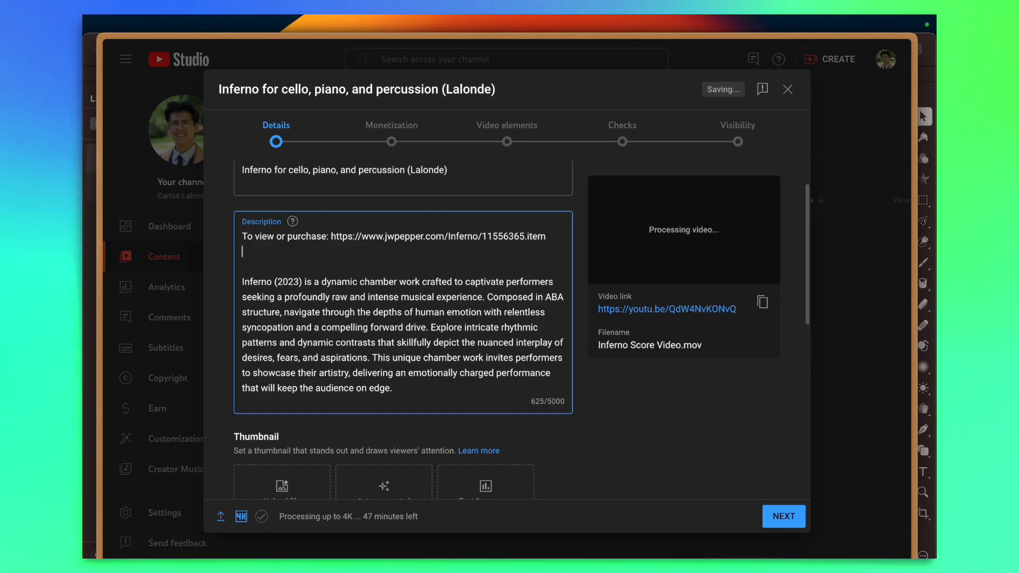
pyautogui.press('BackSpace')
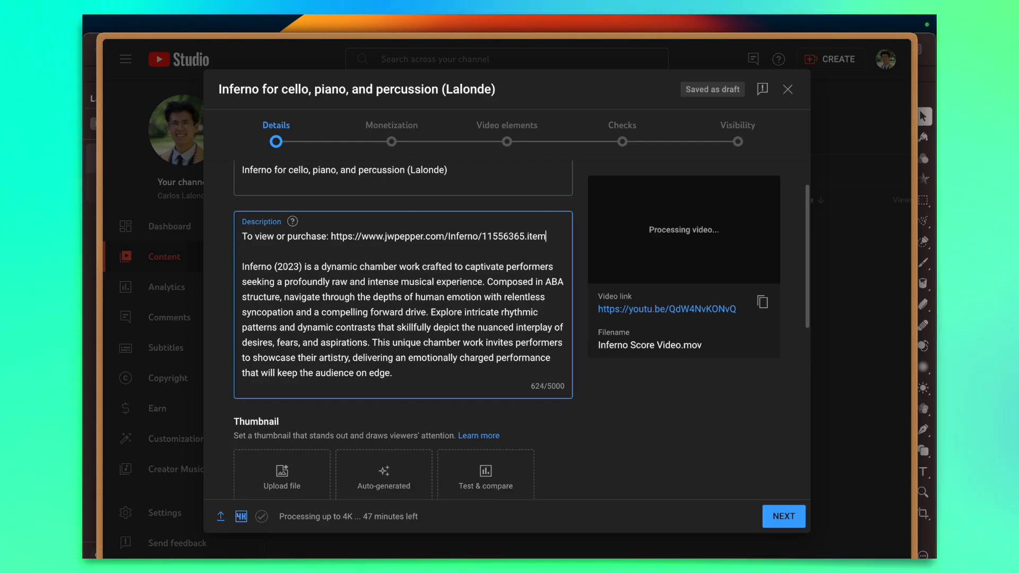
# Preview thumbnail.jpg from the Demo Score Video 2024 folder and upload it as the video's thumbnail
pyautogui.scroll(-2, 518, 387)
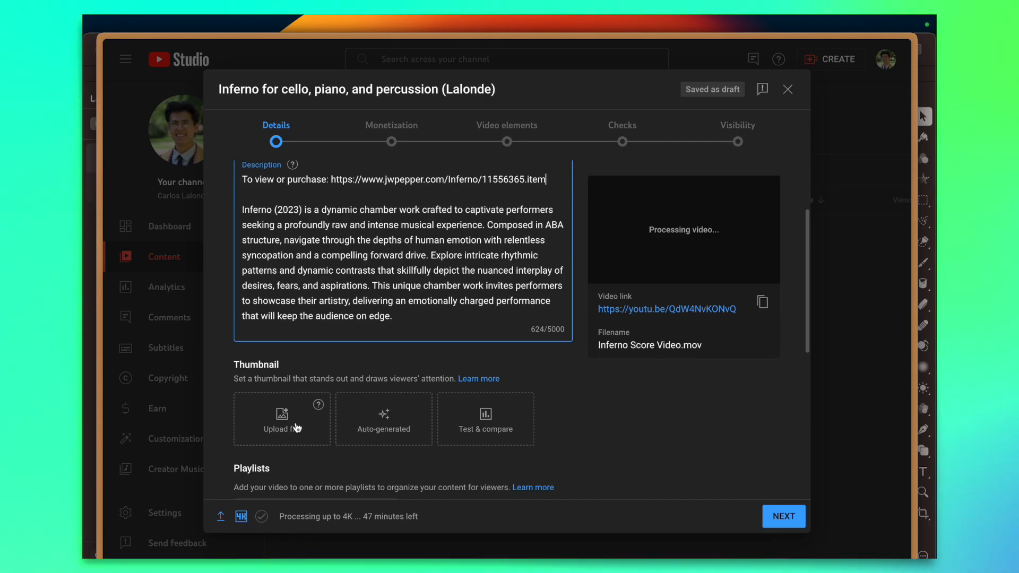
pyautogui.click(102, 117)
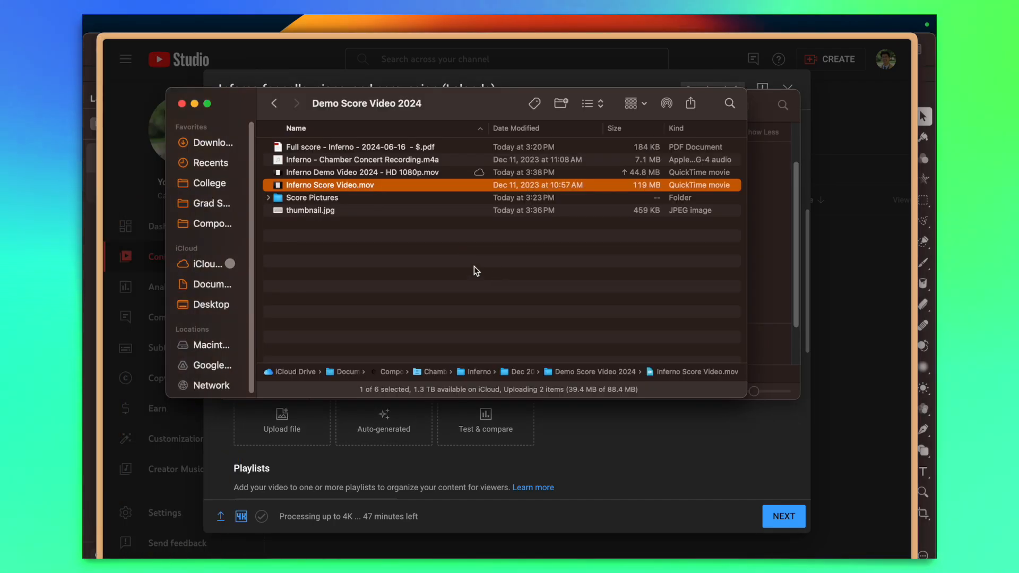
pyautogui.click(319, 208)
pyautogui.press('space')
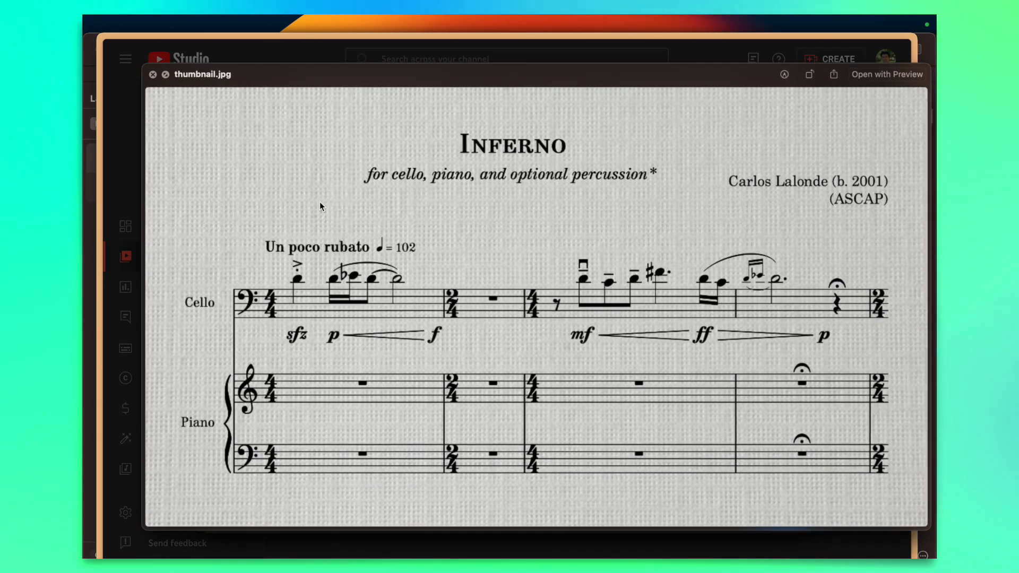
pyautogui.press('space')
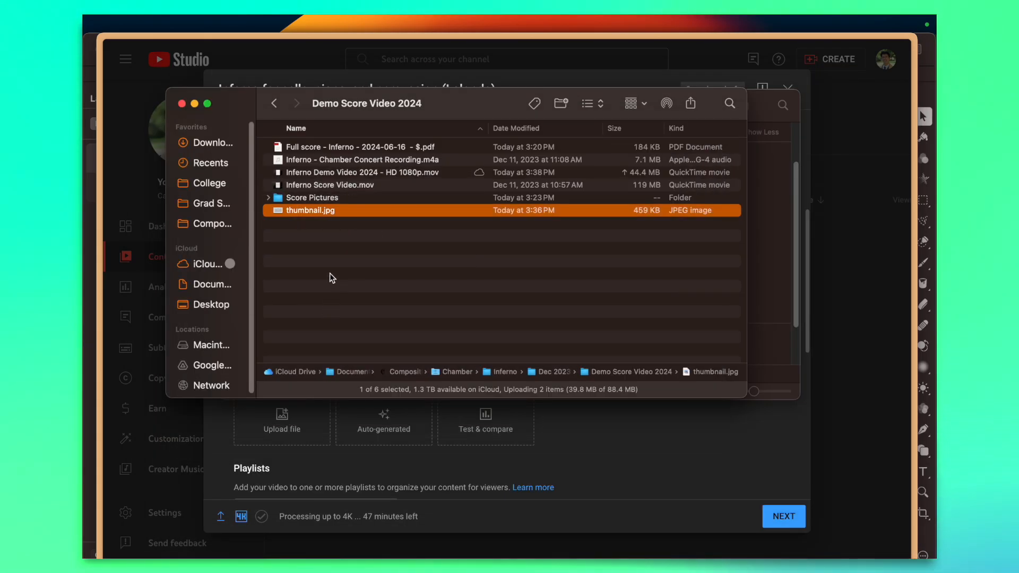
pyautogui.moveTo(313, 210); pyautogui.dragTo(284, 419)
pyautogui.click(673, 423)
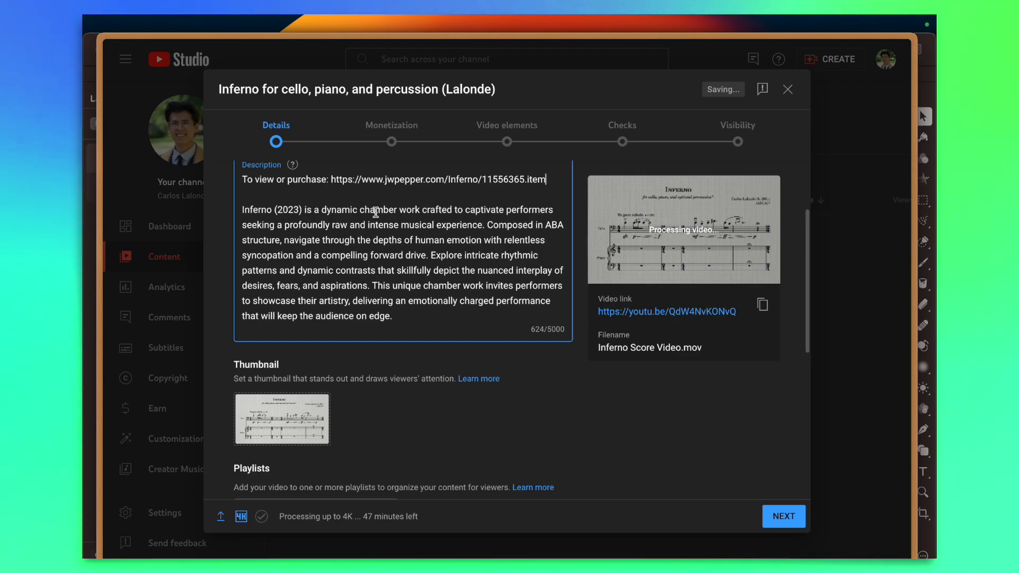
pyautogui.scroll(1, 467, 322)
pyautogui.scroll(3, 467, 322)
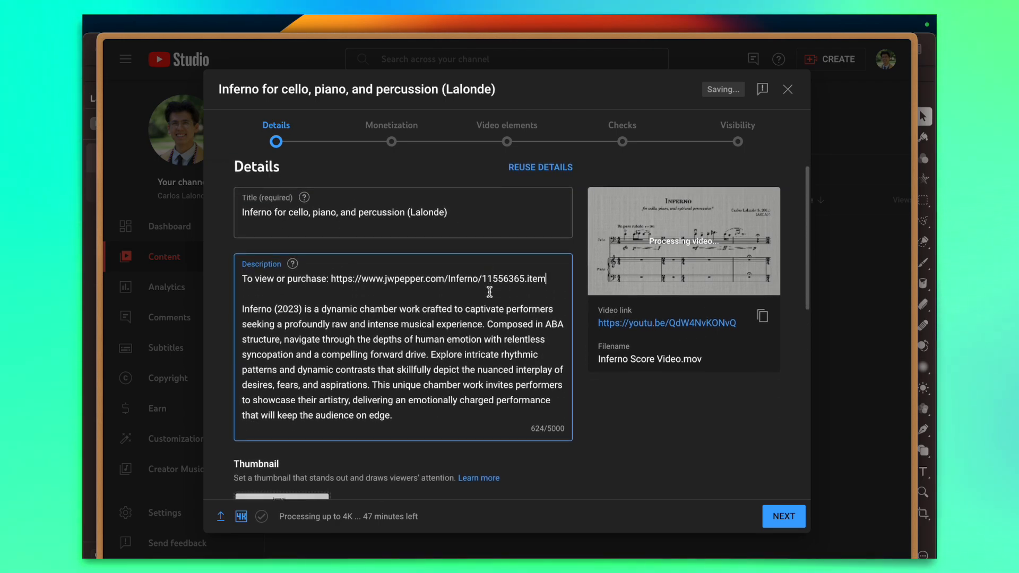
pyautogui.scroll(-1, 488, 292)
pyautogui.scroll(2, 504, 292)
pyautogui.scroll(-10, 542, 329)
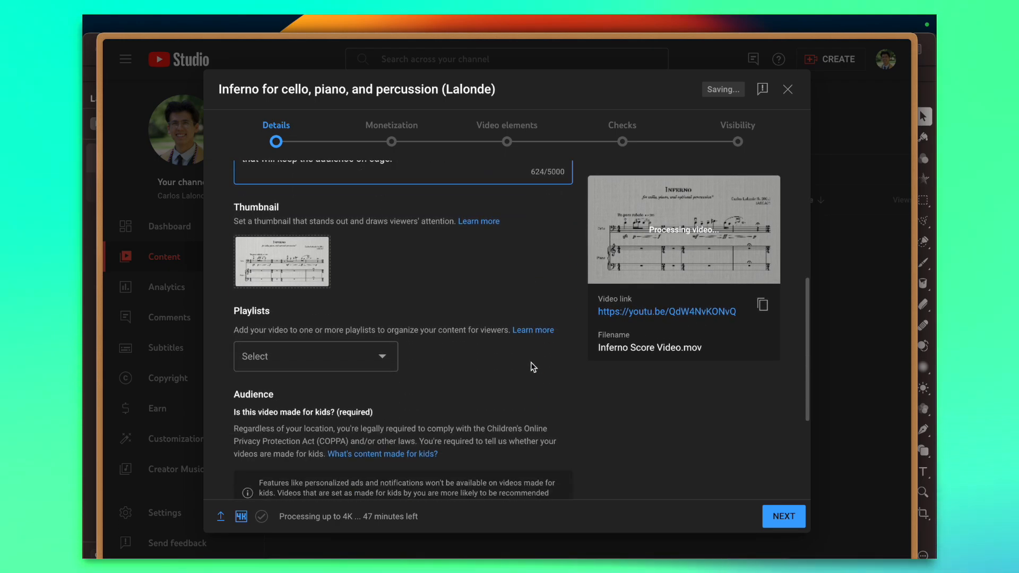
pyautogui.scroll(10, 531, 364)
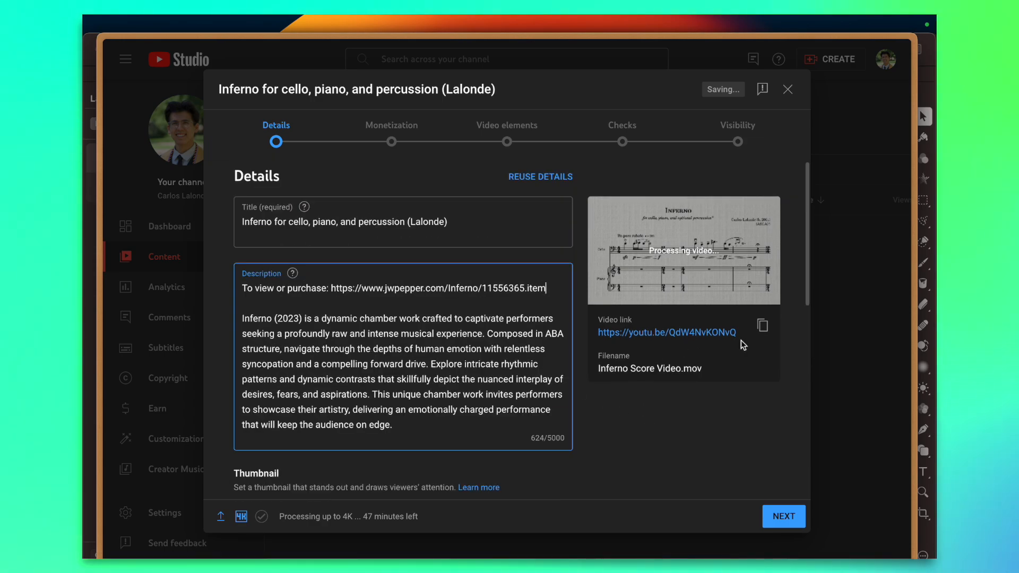